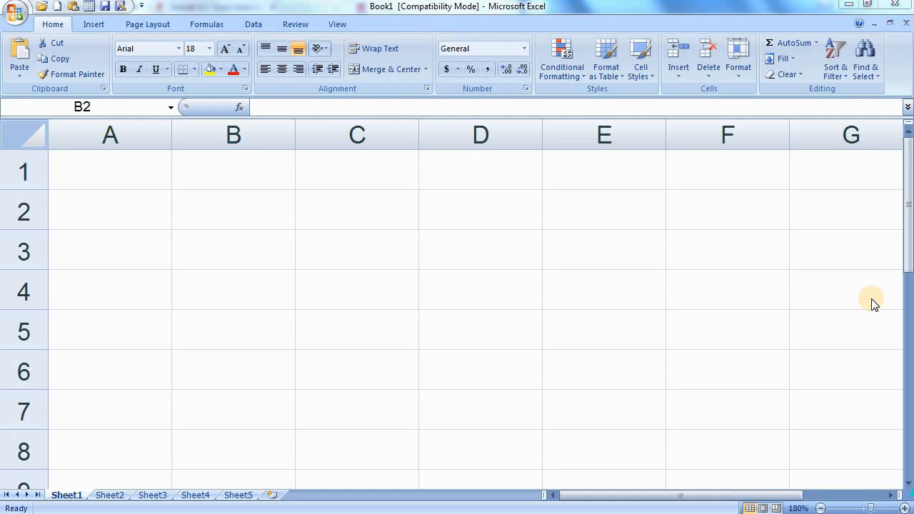
Step: Set the font of the entire sheet to Kruti Dev 010
{"action": "left_click", "coordinate": [231, 260]}
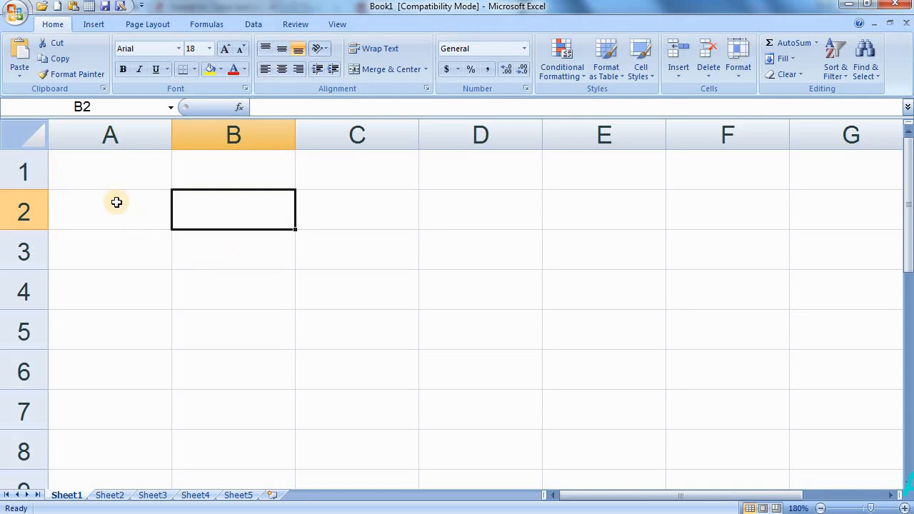
{"action": "key", "text": "ctrl+a"}
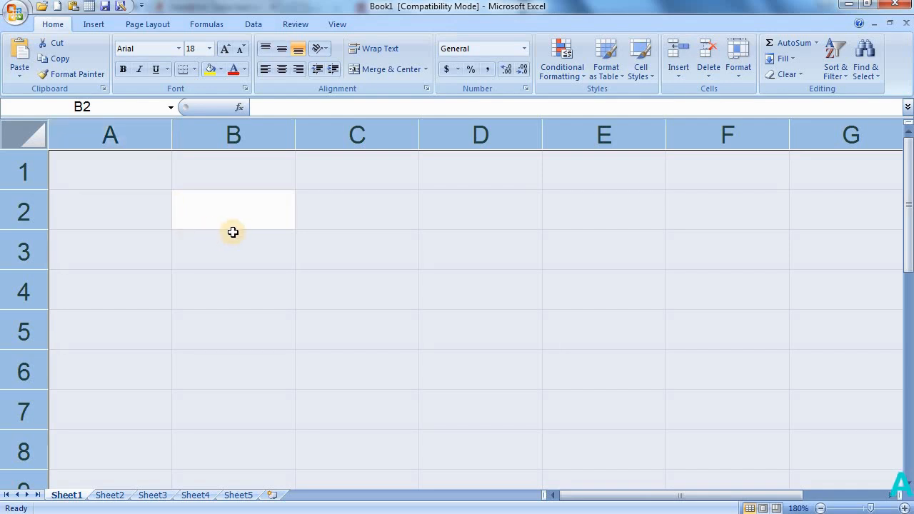
{"action": "left_click", "coordinate": [148, 47]}
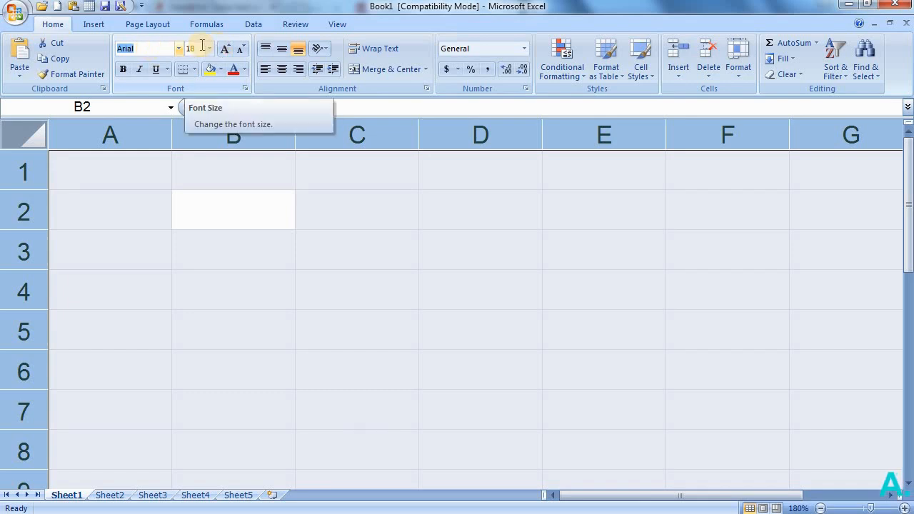
{"action": "left_click", "coordinate": [140, 49]}
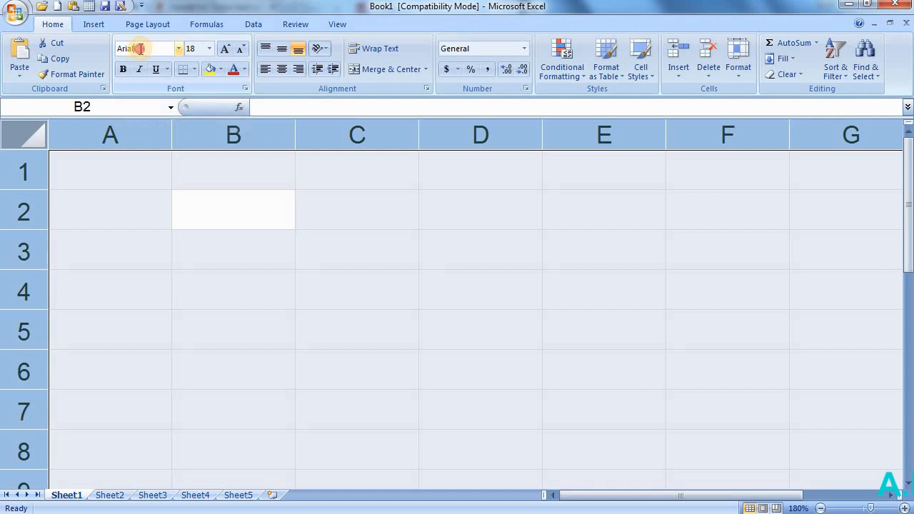
{"action": "double_click", "coordinate": [141, 48]}
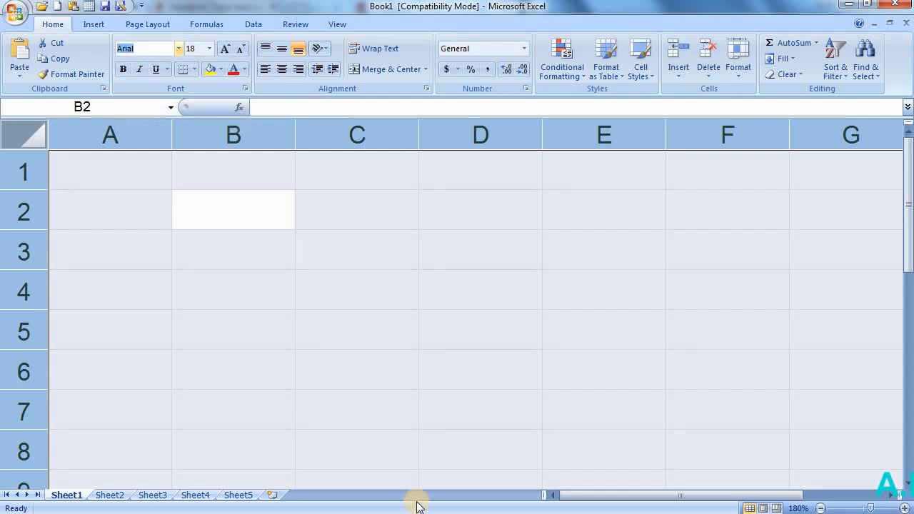
{"action": "type", "text": "Kruti Dev 010"}
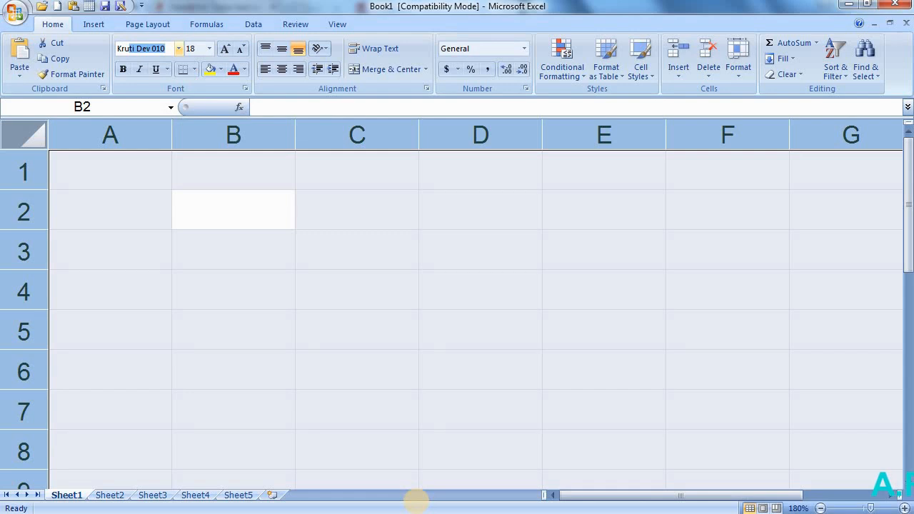
{"action": "key", "text": "Return"}
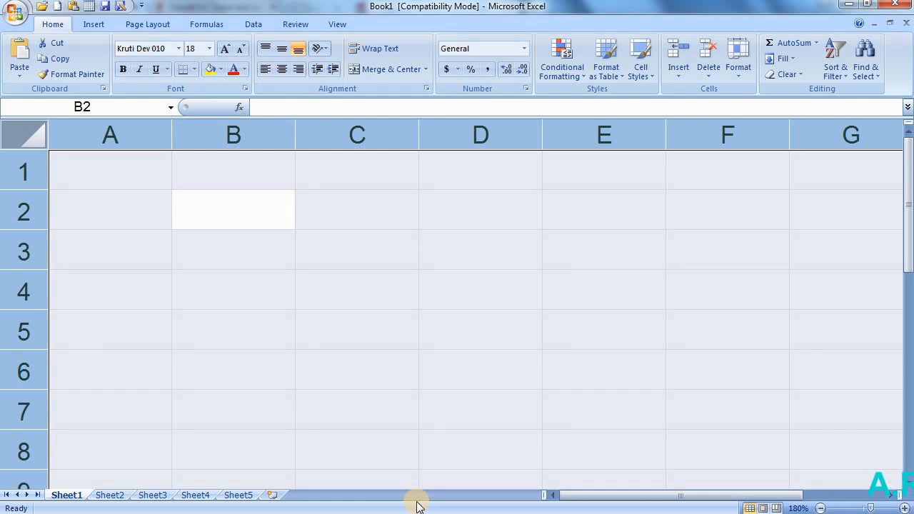
Step: Enter a first name in Hindi script in cell B3
{"action": "left_click", "coordinate": [223, 259]}
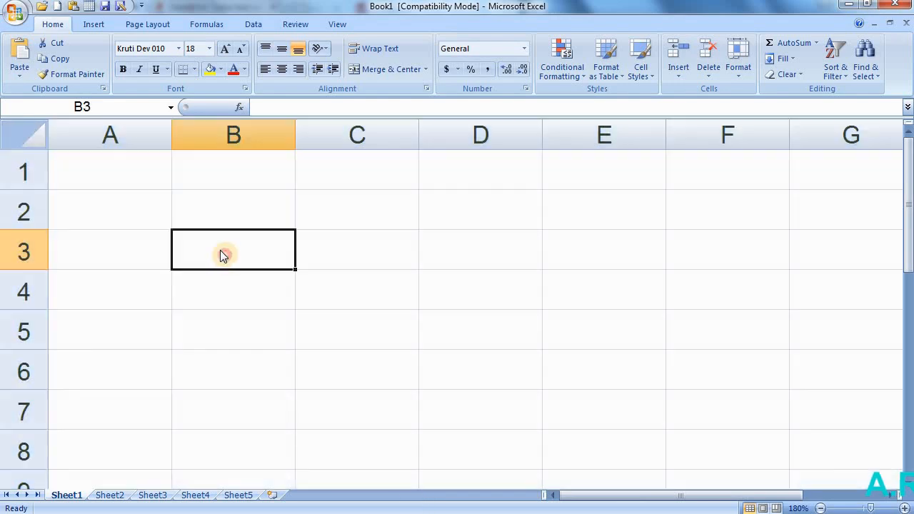
{"action": "type", "text": "veu"}
{"action": "key", "text": "Return"}
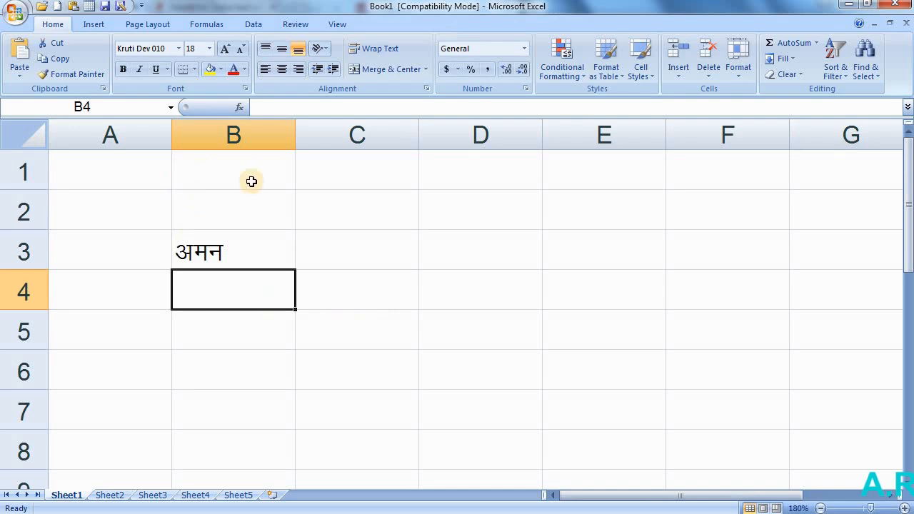
Step: Enlarge the text in cell B3 to 28 points and set its font size back to 18
{"action": "left_click", "coordinate": [241, 245]}
{"action": "left_click", "coordinate": [223, 48]}
{"action": "left_click", "coordinate": [223, 48]}
{"action": "left_click", "coordinate": [223, 48]}
{"action": "left_click", "coordinate": [223, 49]}
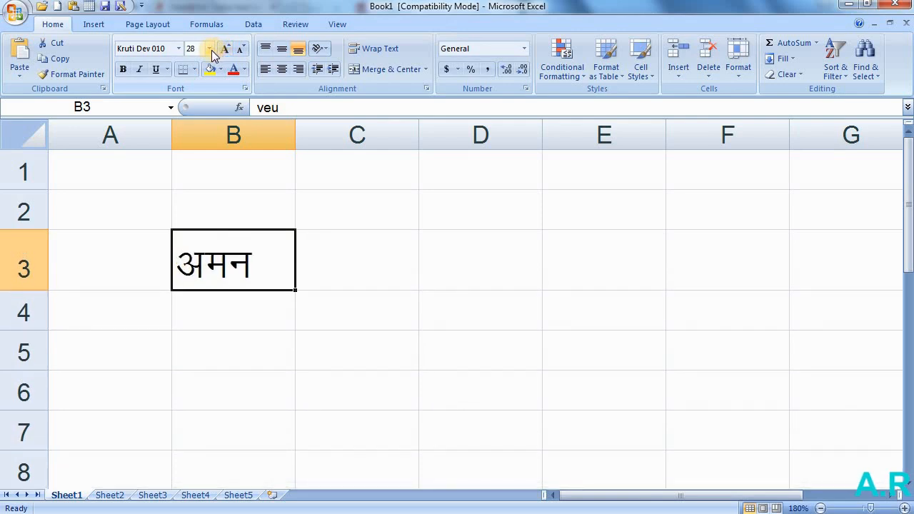
{"action": "left_click", "coordinate": [209, 48]}
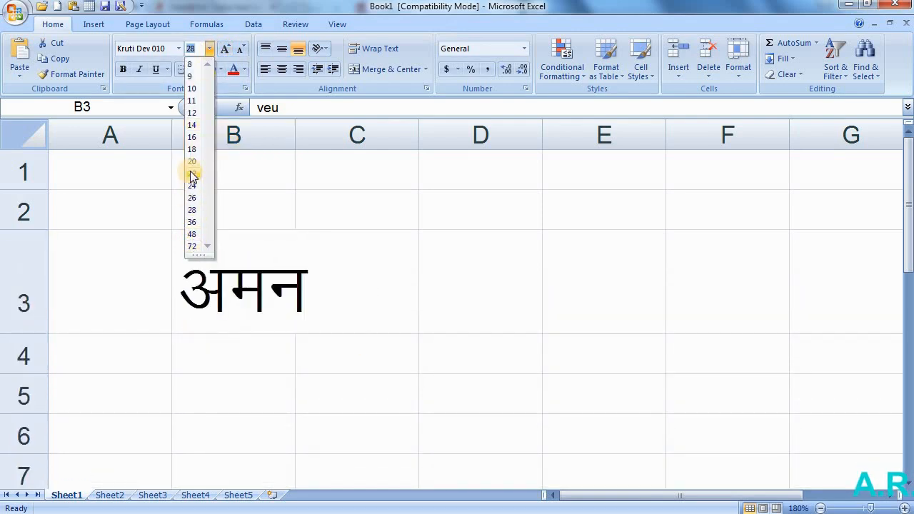
{"action": "left_click", "coordinate": [191, 150]}
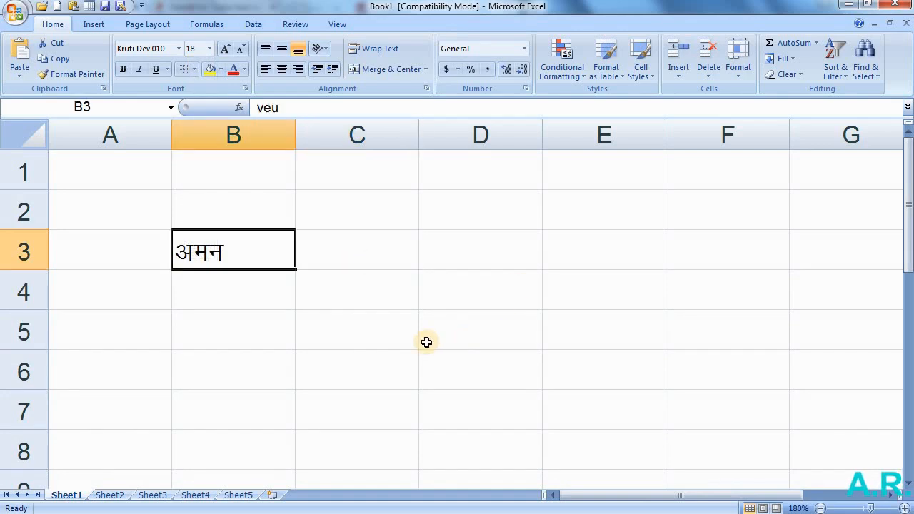
Step: Make the text in cell B3 bold, italic and underlined
{"action": "left_click", "coordinate": [122, 70]}
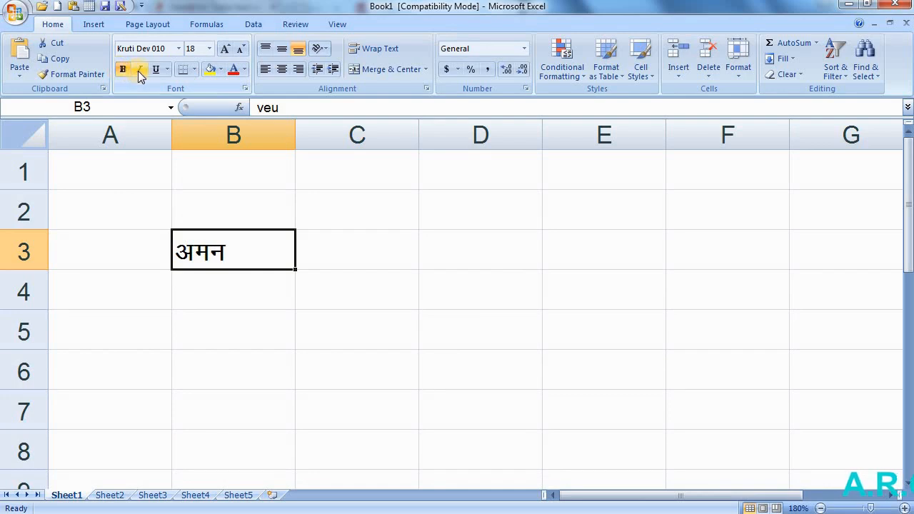
{"action": "left_click", "coordinate": [140, 70]}
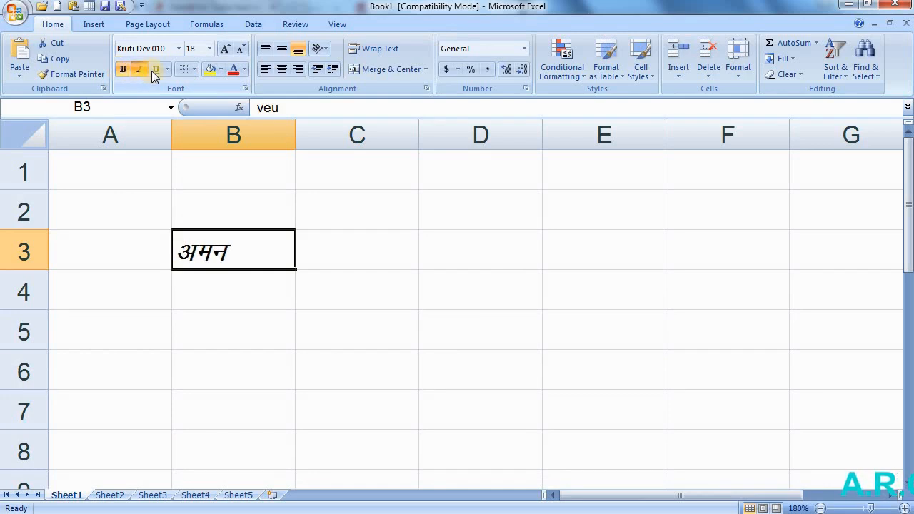
{"action": "left_click", "coordinate": [156, 69]}
{"action": "left_click", "coordinate": [364, 273]}
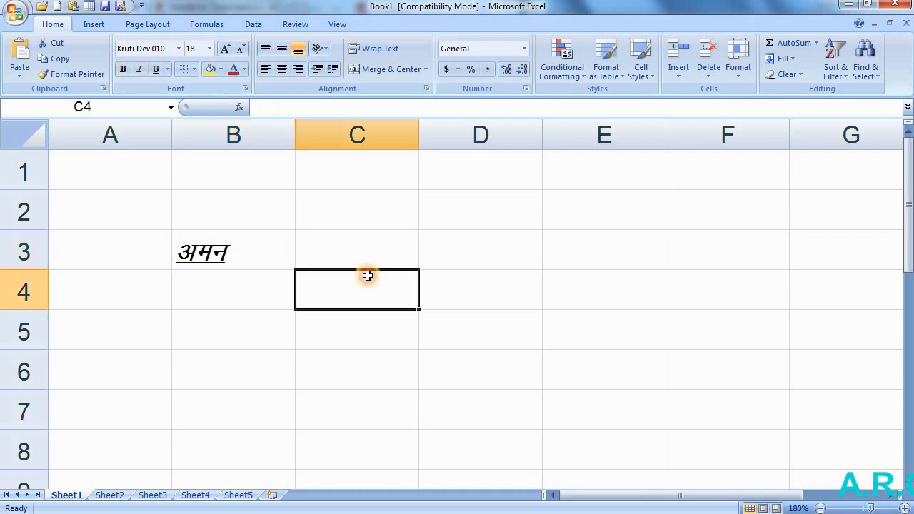
{"action": "left_click", "coordinate": [281, 258]}
{"action": "left_click", "coordinate": [309, 249]}
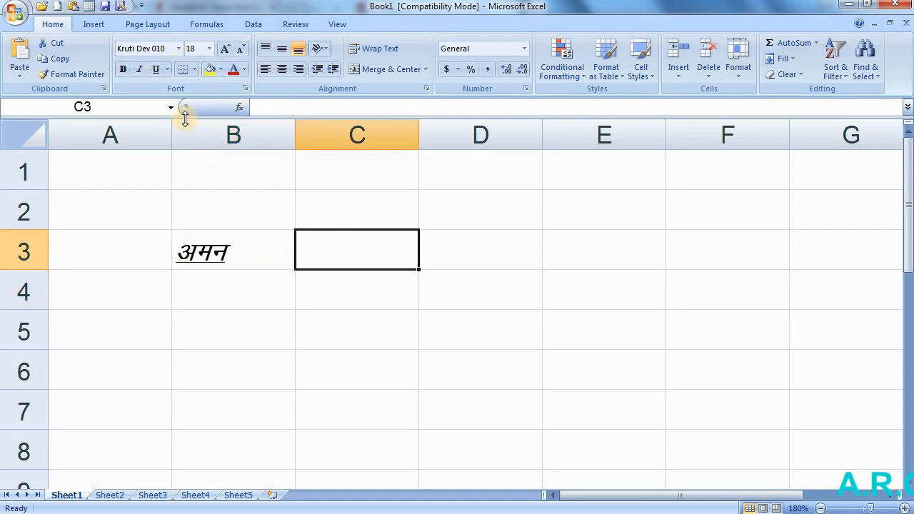
Step: Change the underline style of the text in cell B3 to Double Underline
{"action": "left_click", "coordinate": [167, 69]}
{"action": "left_click", "coordinate": [250, 257]}
{"action": "left_click", "coordinate": [230, 260]}
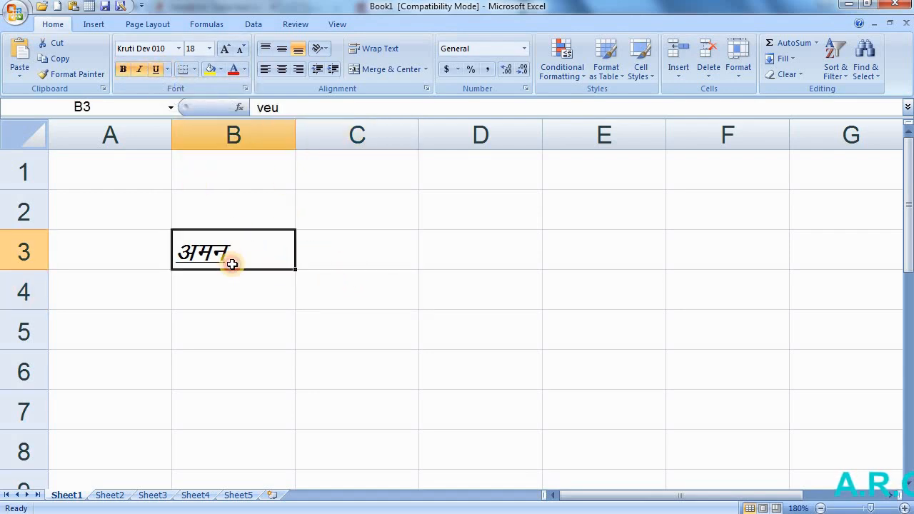
{"action": "left_click", "coordinate": [167, 70]}
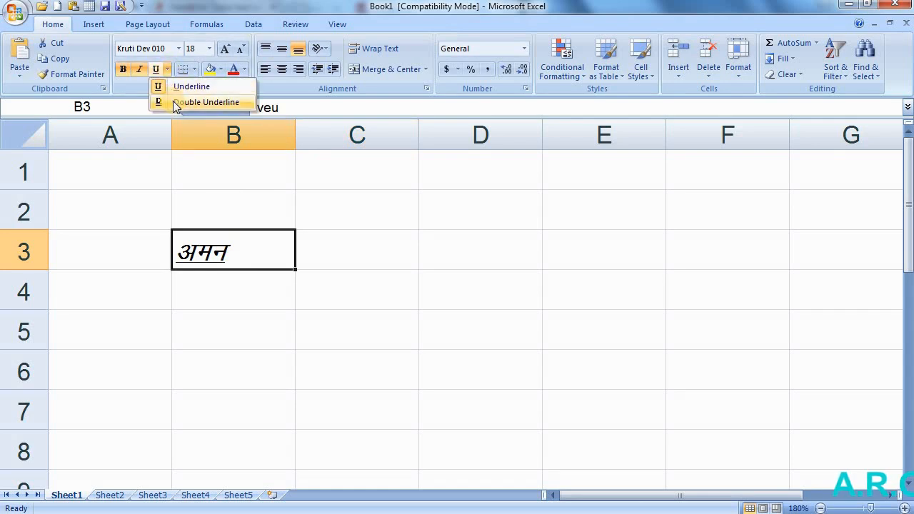
{"action": "left_click", "coordinate": [173, 101]}
{"action": "left_click", "coordinate": [427, 285]}
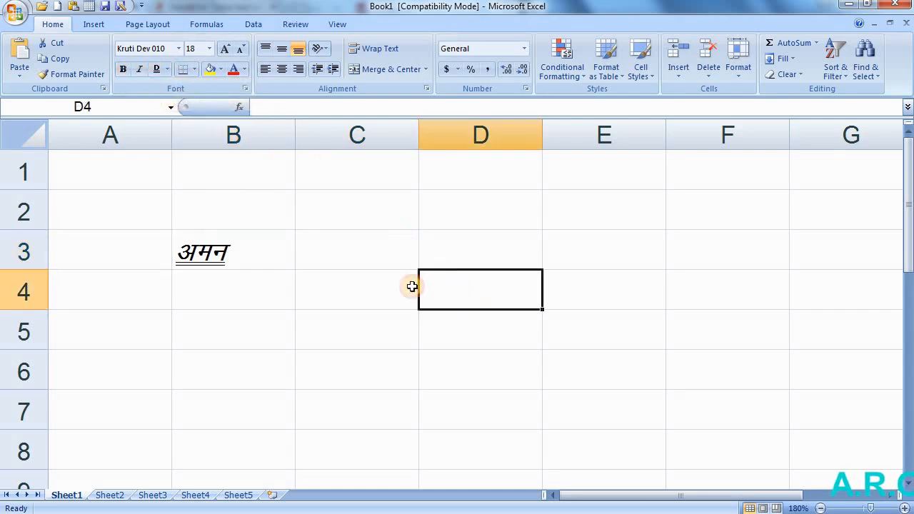
{"action": "left_click", "coordinate": [243, 250]}
{"action": "left_click", "coordinate": [392, 260]}
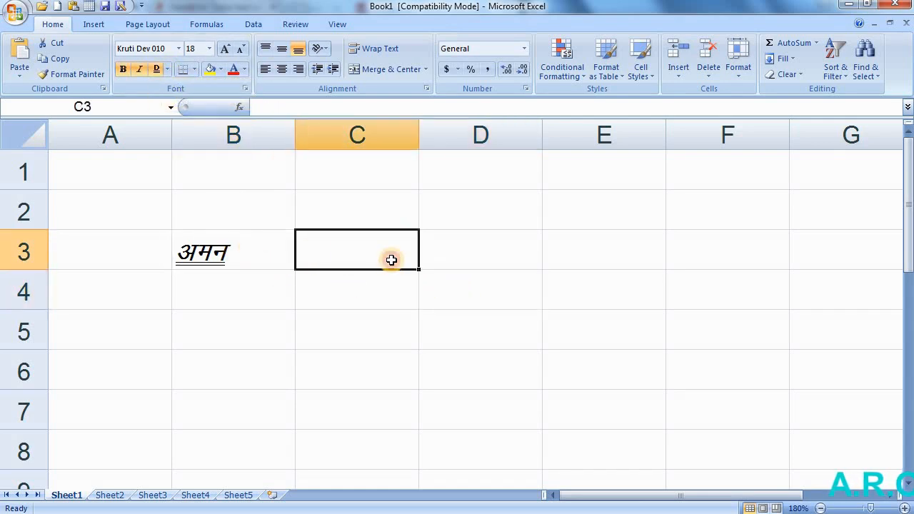
{"action": "left_click", "coordinate": [242, 261]}
{"action": "left_click", "coordinate": [195, 69]}
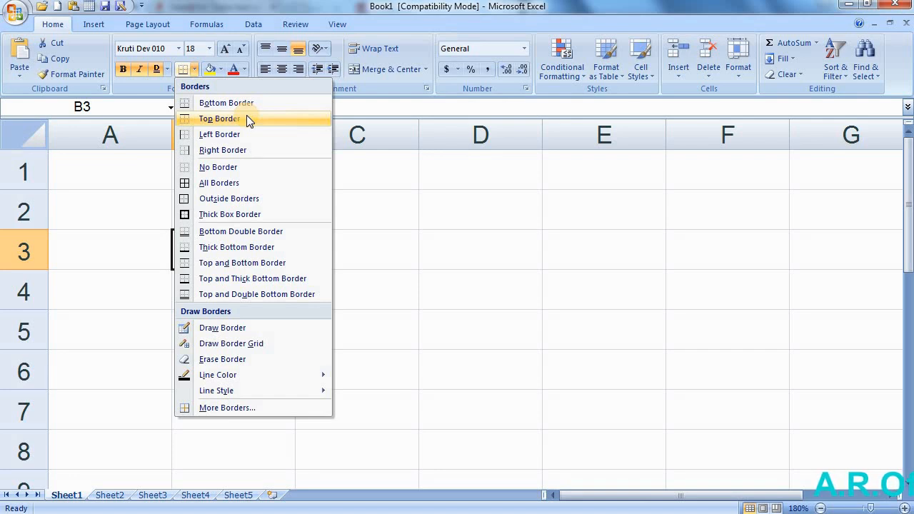
{"action": "left_click", "coordinate": [390, 249]}
{"action": "left_click", "coordinate": [438, 297]}
Step: Apply All Borders to cell B3
{"action": "left_click", "coordinate": [252, 265]}
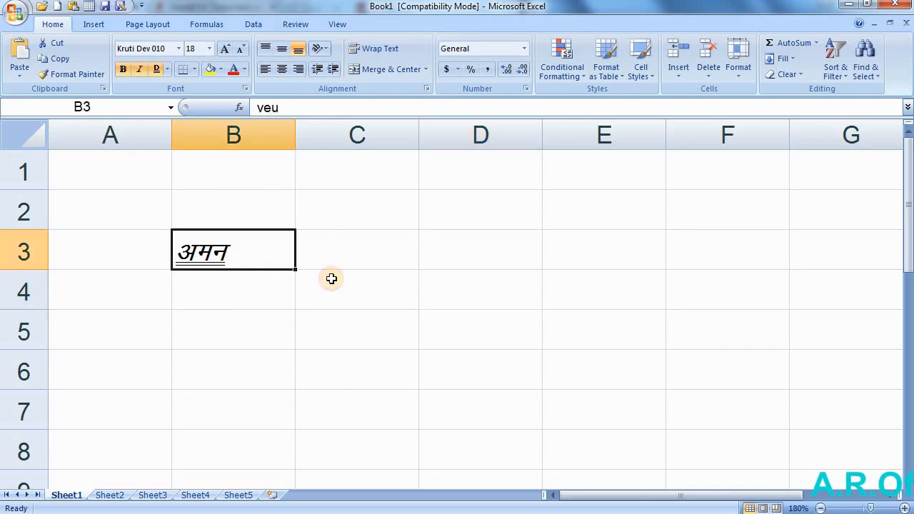
{"action": "left_click", "coordinate": [193, 71]}
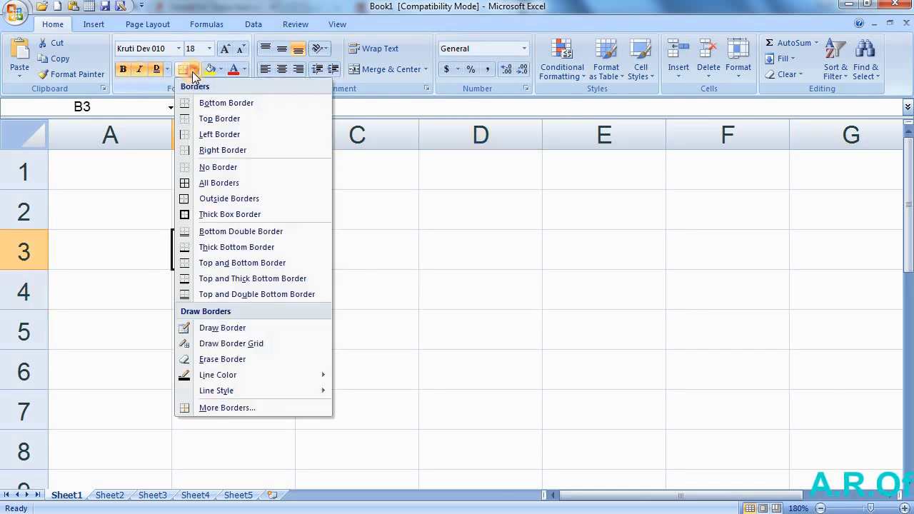
{"action": "left_click", "coordinate": [216, 184]}
{"action": "left_click", "coordinate": [518, 245]}
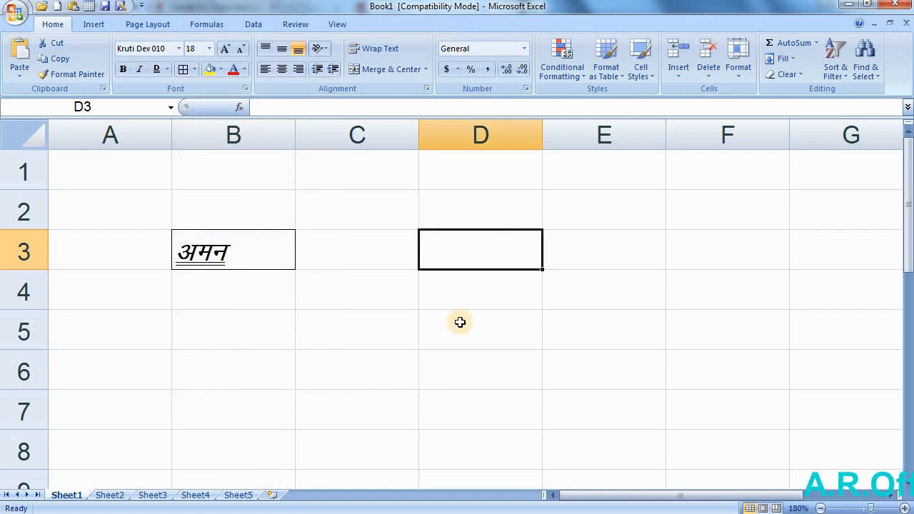
Step: Fill cell B3 with the standard yellow color
{"action": "left_click", "coordinate": [265, 250]}
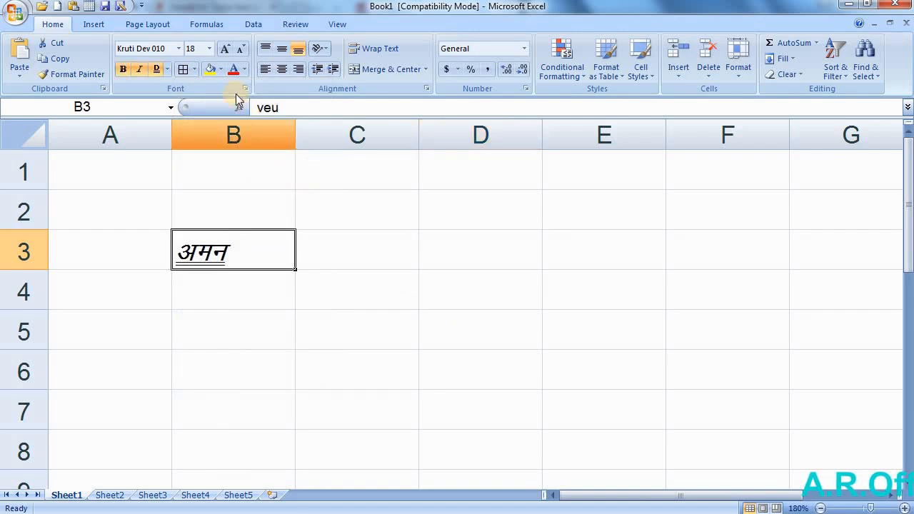
{"action": "left_click", "coordinate": [221, 70]}
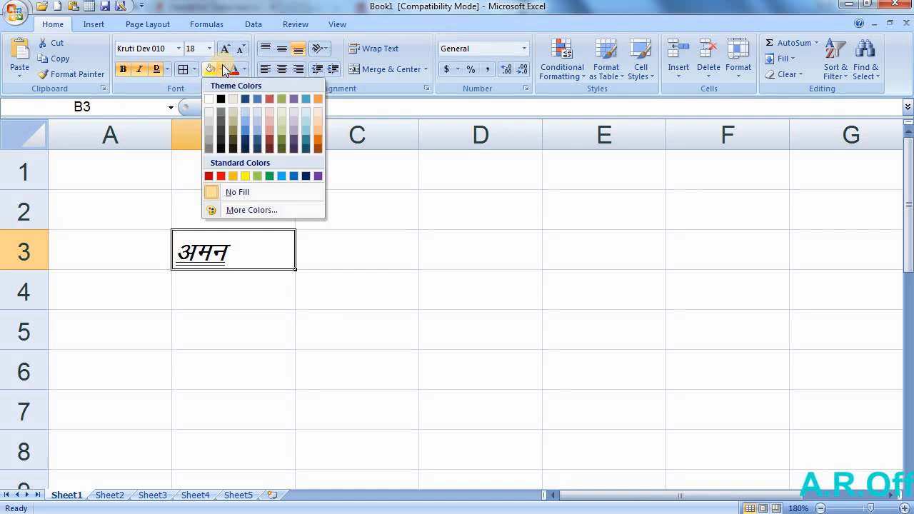
{"action": "left_click", "coordinate": [245, 176]}
{"action": "left_click", "coordinate": [457, 237]}
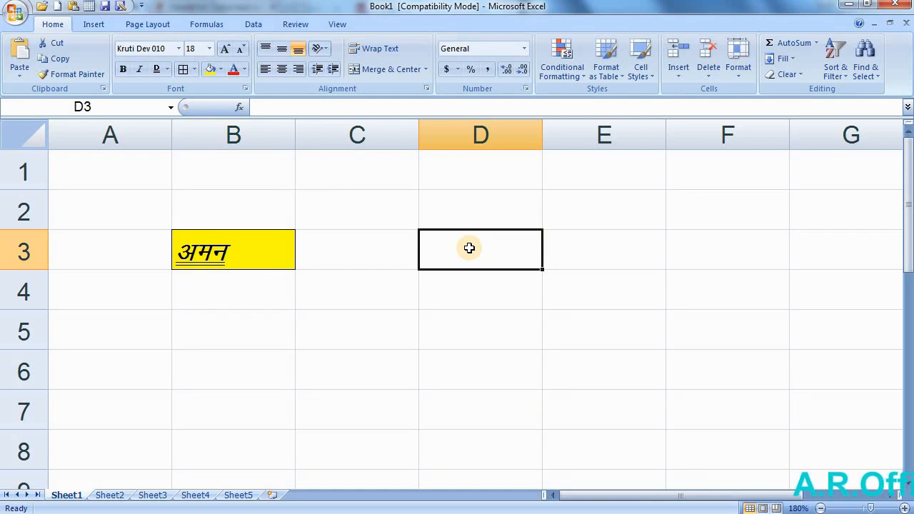
Step: Set the font color of cell B3 to the standard light blue
{"action": "left_click", "coordinate": [285, 259]}
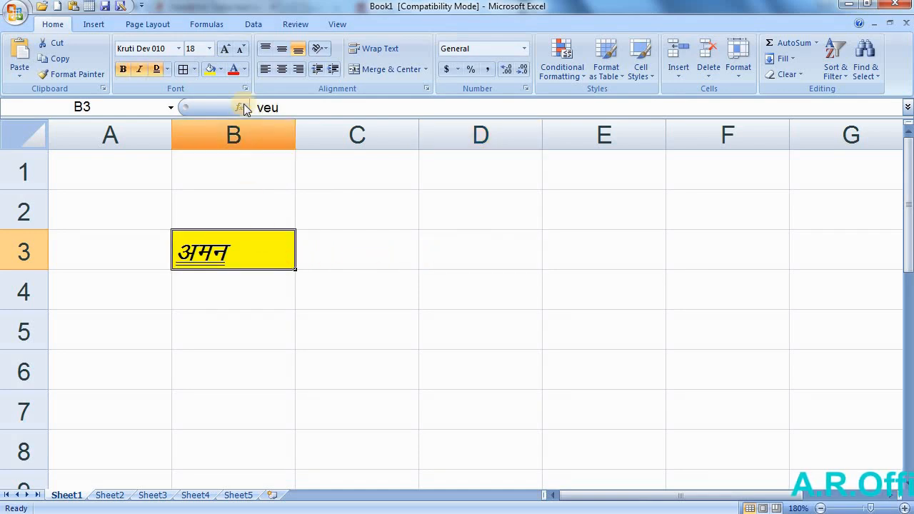
{"action": "left_click", "coordinate": [245, 70]}
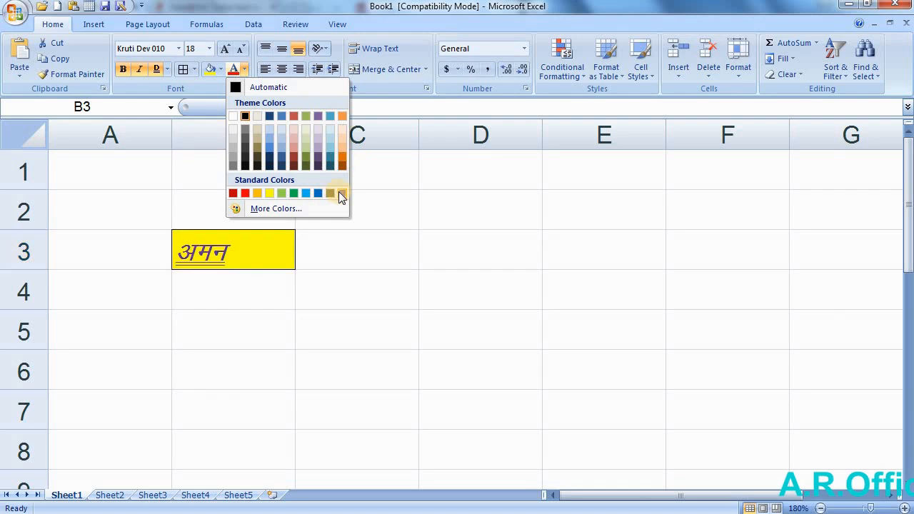
{"action": "left_click", "coordinate": [306, 193]}
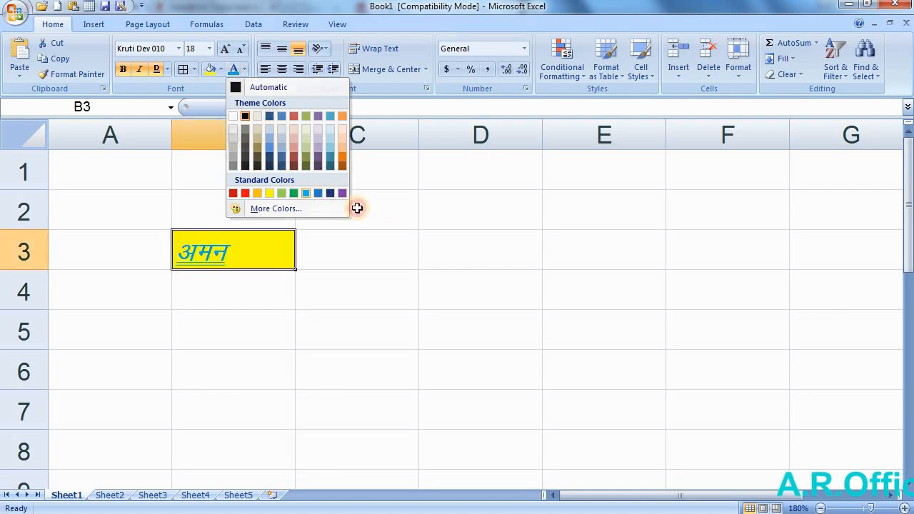
{"action": "left_click", "coordinate": [416, 241]}
{"action": "left_click", "coordinate": [507, 257]}
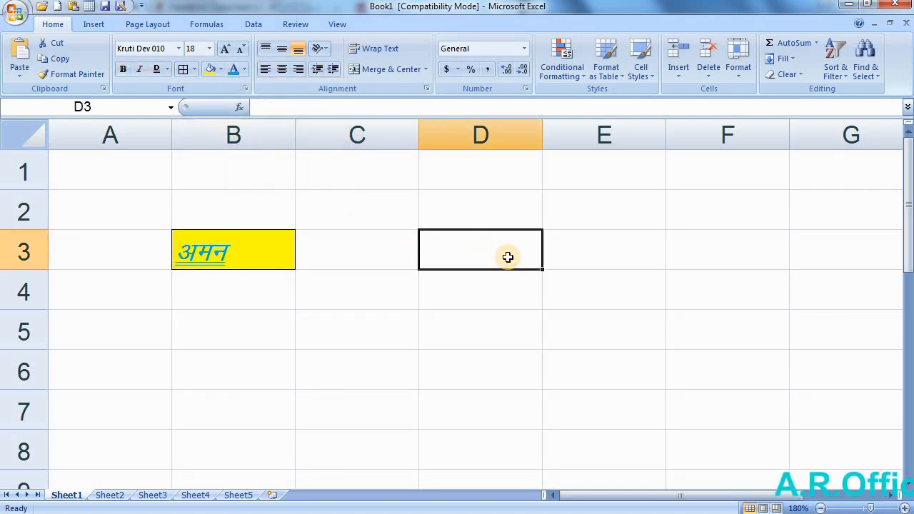
Step: Increase the font size of cell B3 to 20 points and reduce it back to 18
{"action": "left_click", "coordinate": [200, 239]}
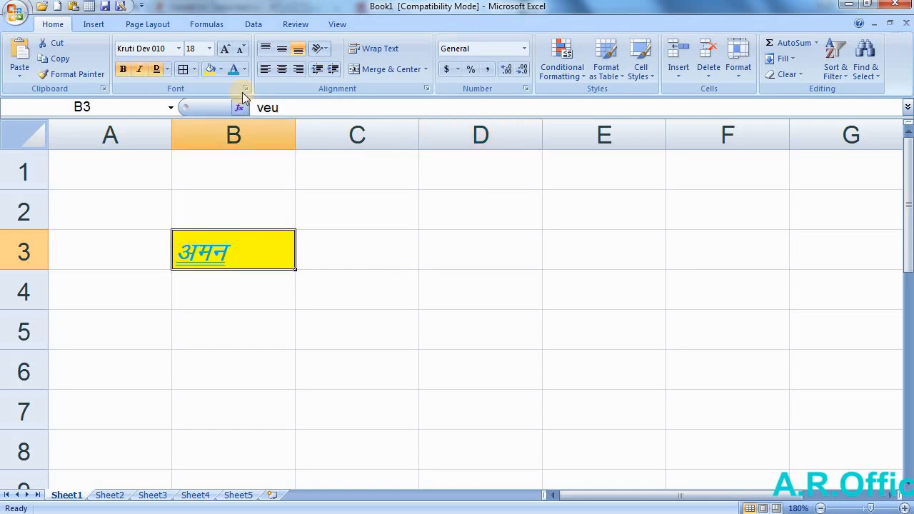
{"action": "left_click", "coordinate": [227, 54]}
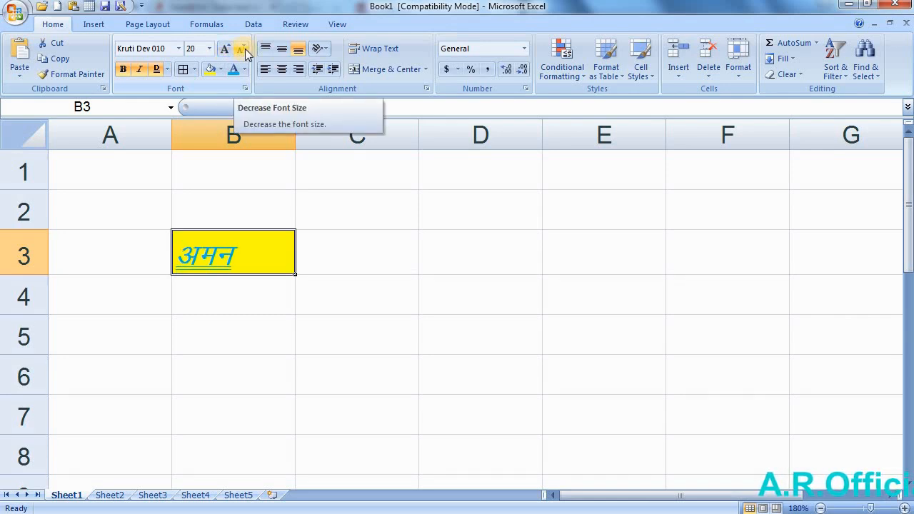
{"action": "left_click", "coordinate": [243, 49]}
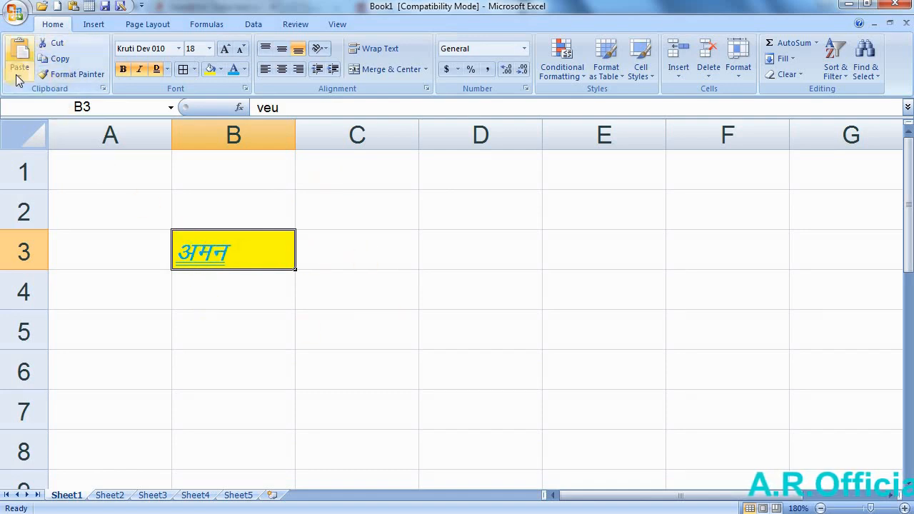
Step: Move the contents and formatting of cell B3 to cell A3 with cut and paste
{"action": "left_click", "coordinate": [58, 48]}
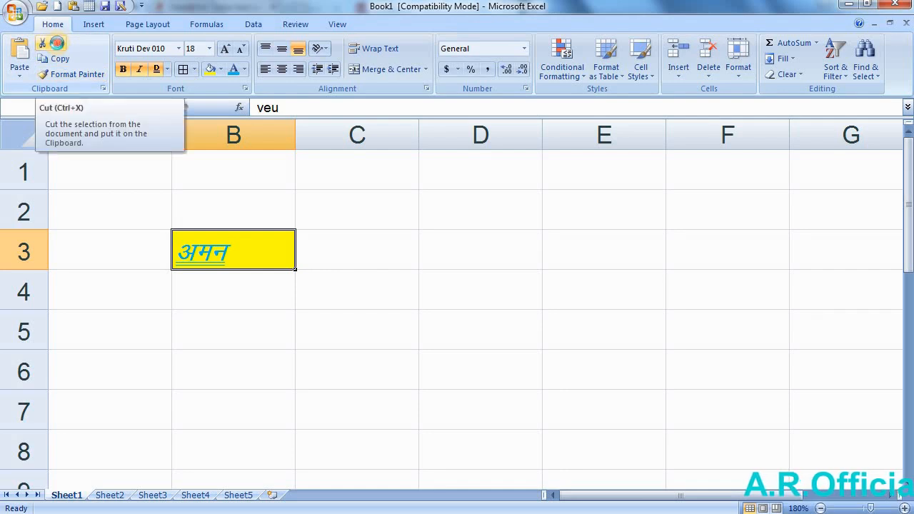
{"action": "left_click", "coordinate": [135, 253]}
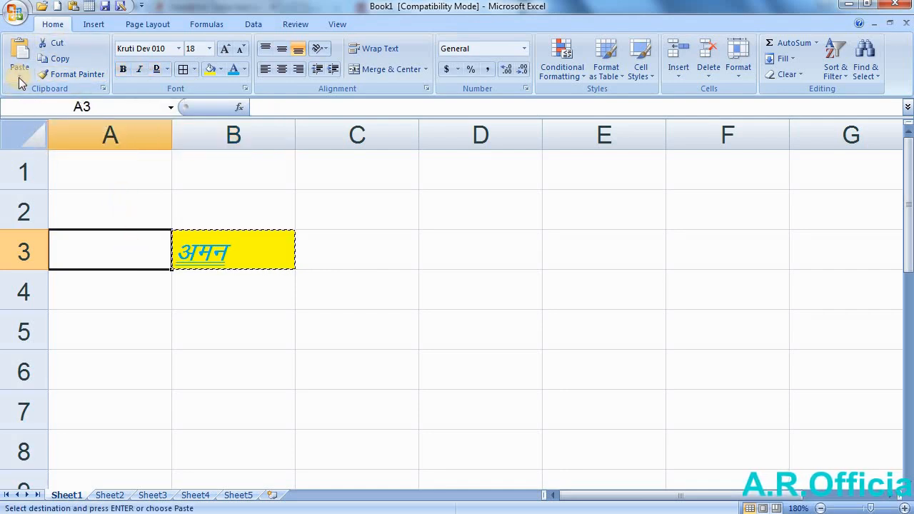
{"action": "left_click", "coordinate": [19, 63]}
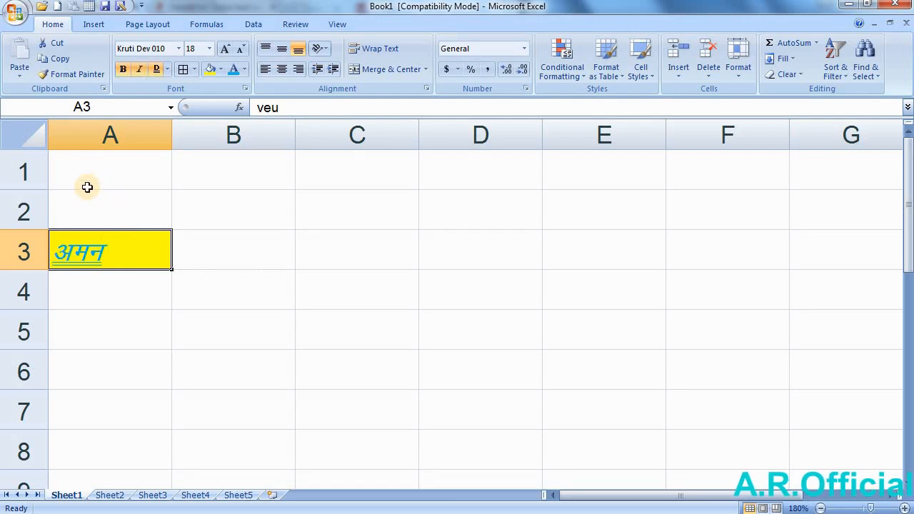
Step: Copy cell A3 and paste it into cell B3, ending the copy mode
{"action": "left_click", "coordinate": [57, 62]}
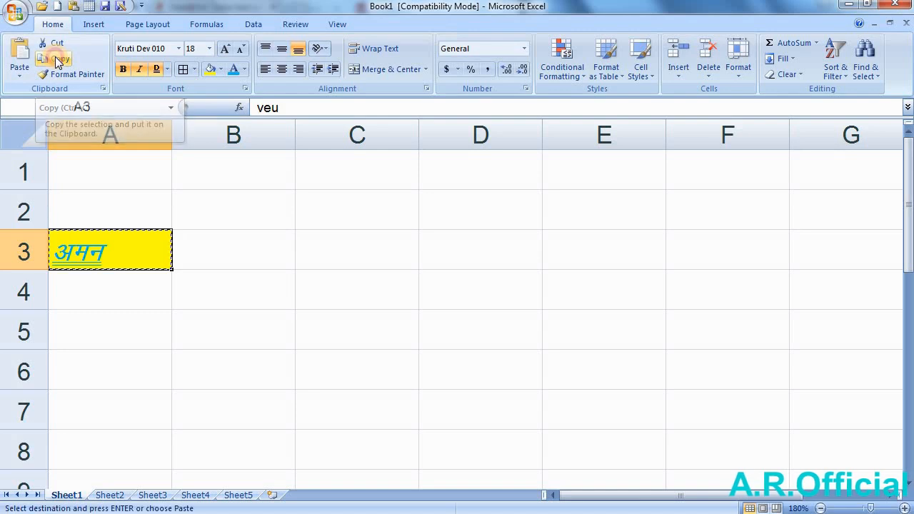
{"action": "left_click", "coordinate": [215, 253]}
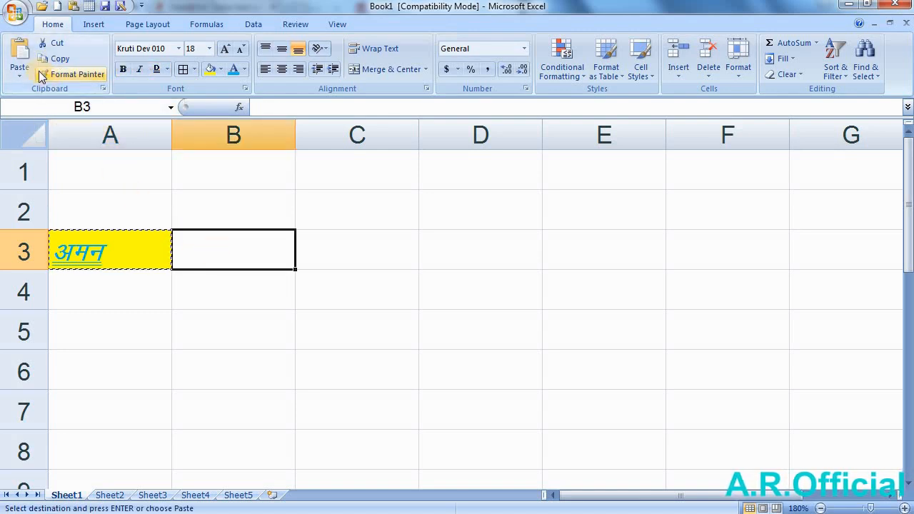
{"action": "left_click", "coordinate": [19, 51]}
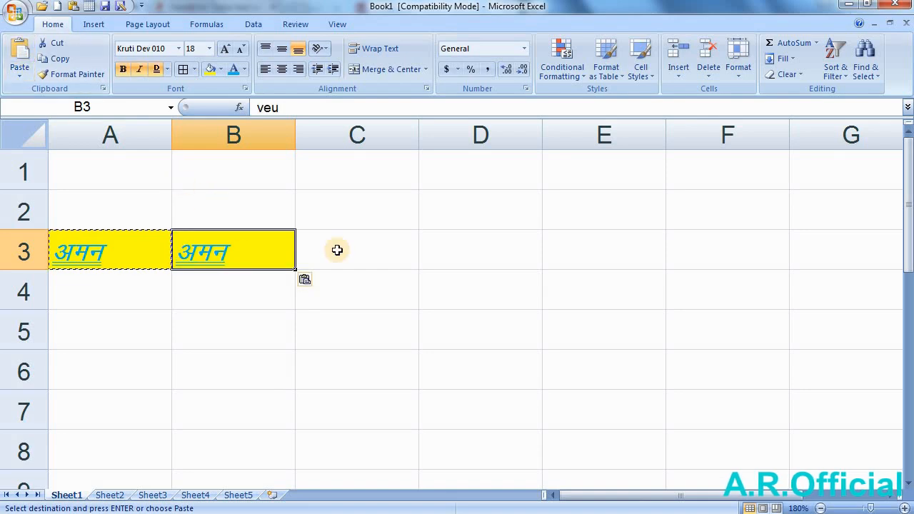
{"action": "left_click", "coordinate": [246, 250]}
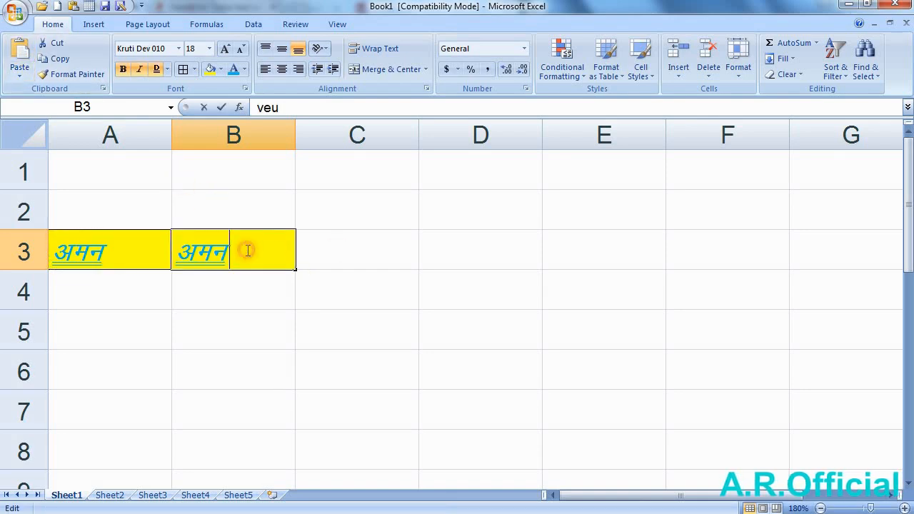
{"action": "left_click", "coordinate": [344, 259]}
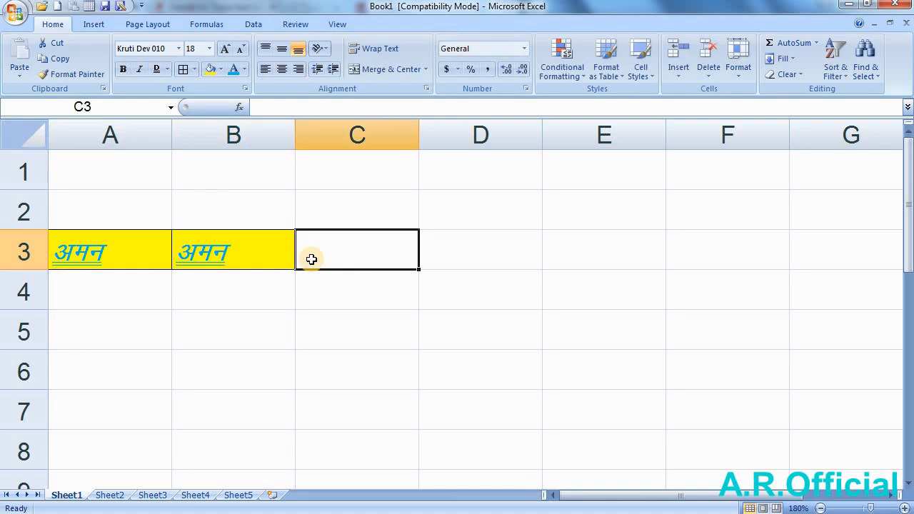
Step: Copy the formatting of cell B3 onto cell D5 with Format Painter
{"action": "left_click", "coordinate": [81, 83]}
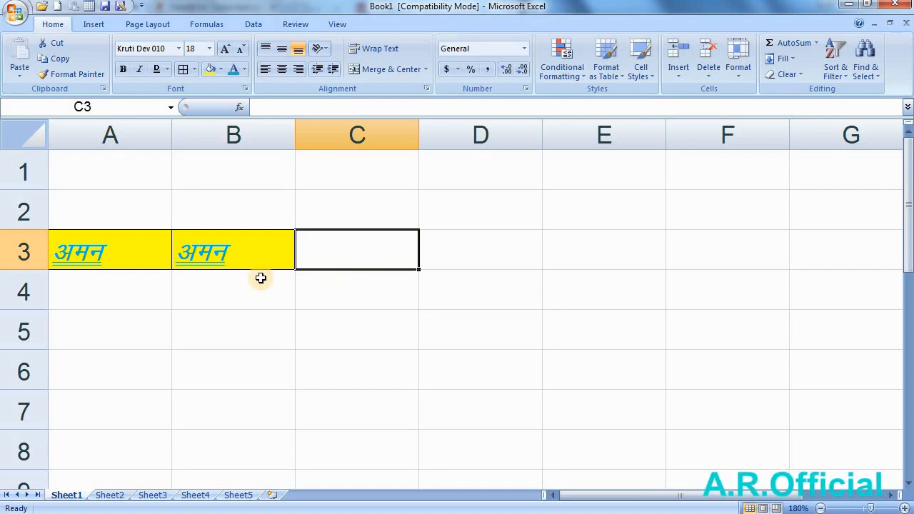
{"action": "left_click", "coordinate": [246, 253]}
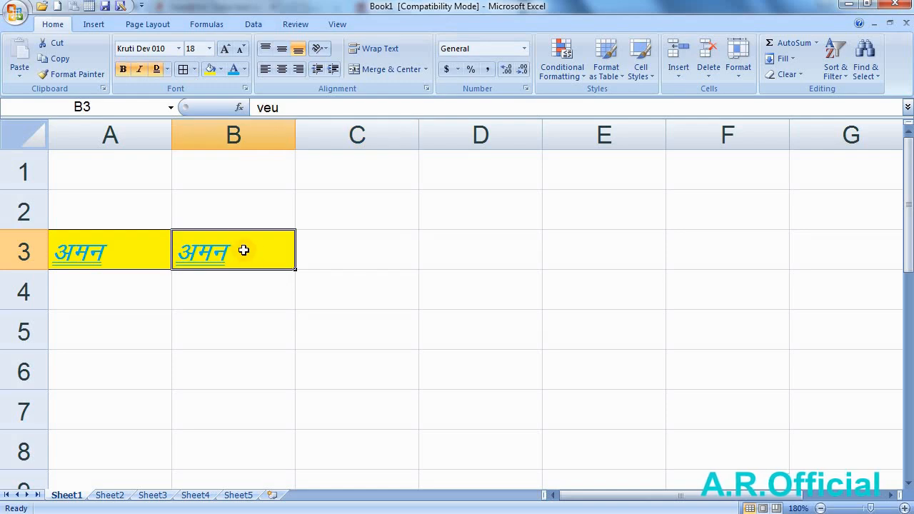
{"action": "left_click", "coordinate": [81, 72]}
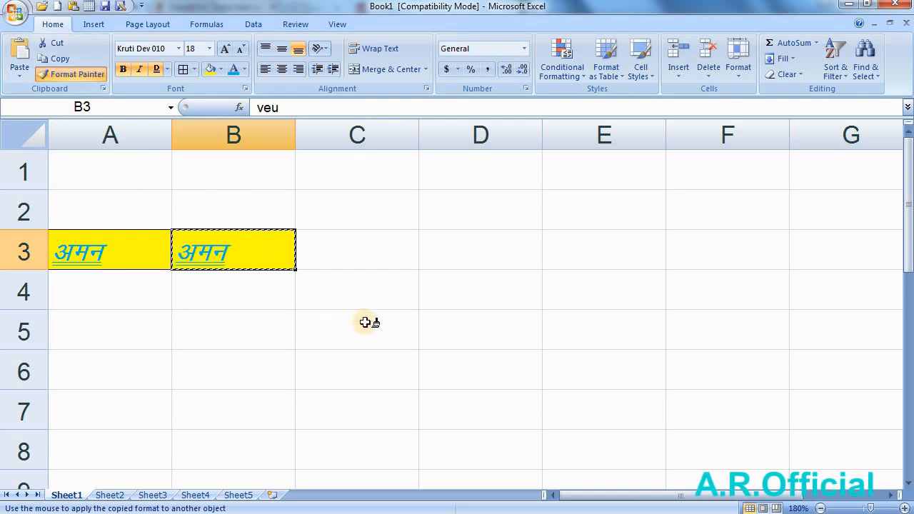
{"action": "left_click", "coordinate": [439, 333]}
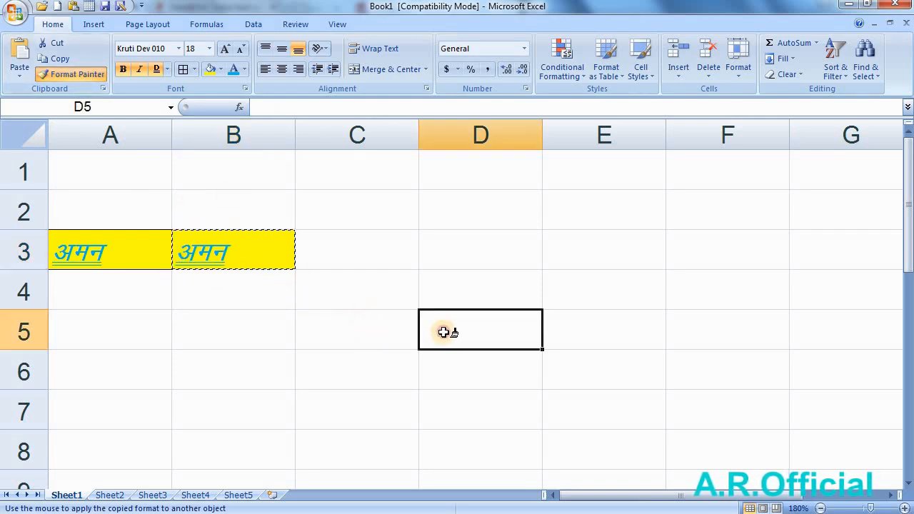
Step: Enter the same Hindi text as in cell B3 into cell D5
{"action": "left_click", "coordinate": [631, 330]}
{"action": "left_click", "coordinate": [500, 331]}
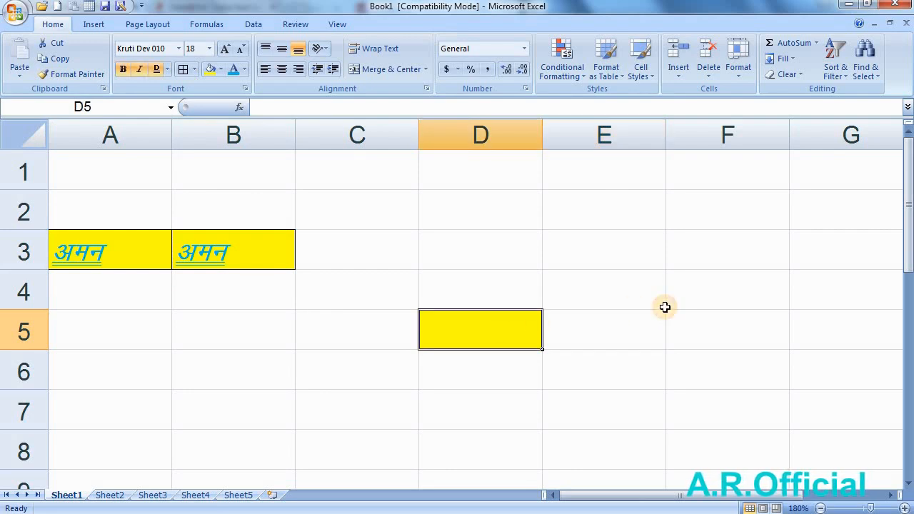
{"action": "type", "text": "veu"}
{"action": "key", "text": "Return"}
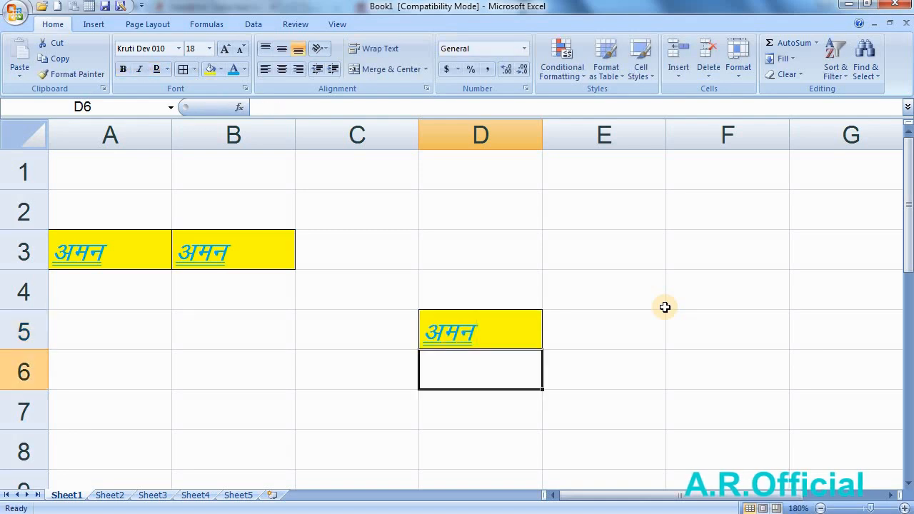
Step: Align the text in cell D5 left, then center, and finally right
{"action": "left_click", "coordinate": [489, 320]}
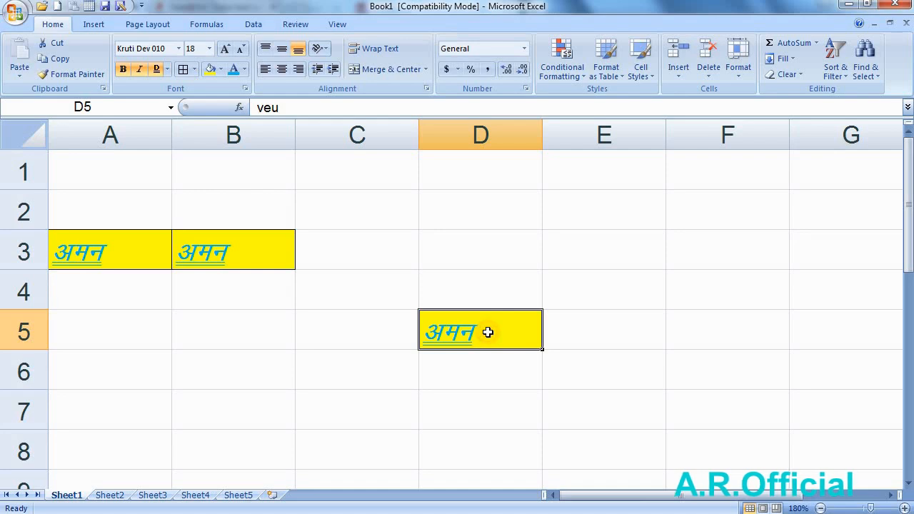
{"action": "left_click", "coordinate": [267, 70]}
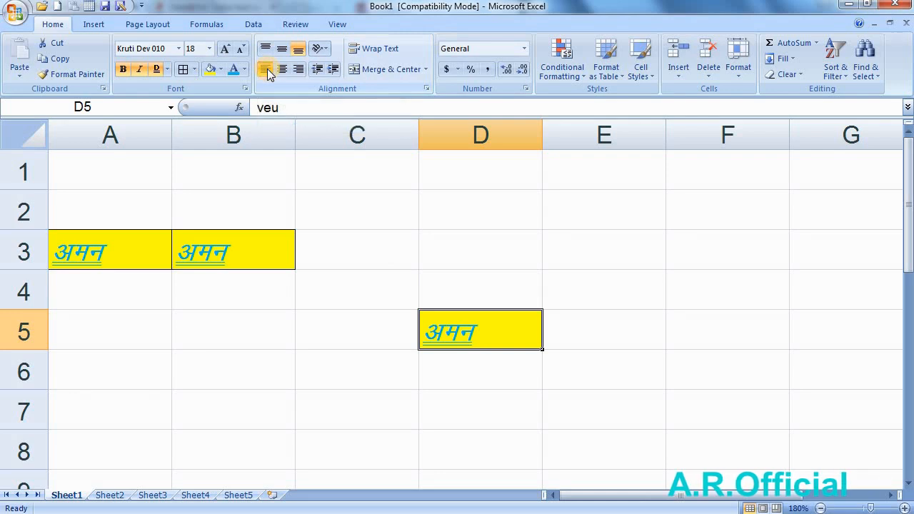
{"action": "left_click", "coordinate": [282, 72]}
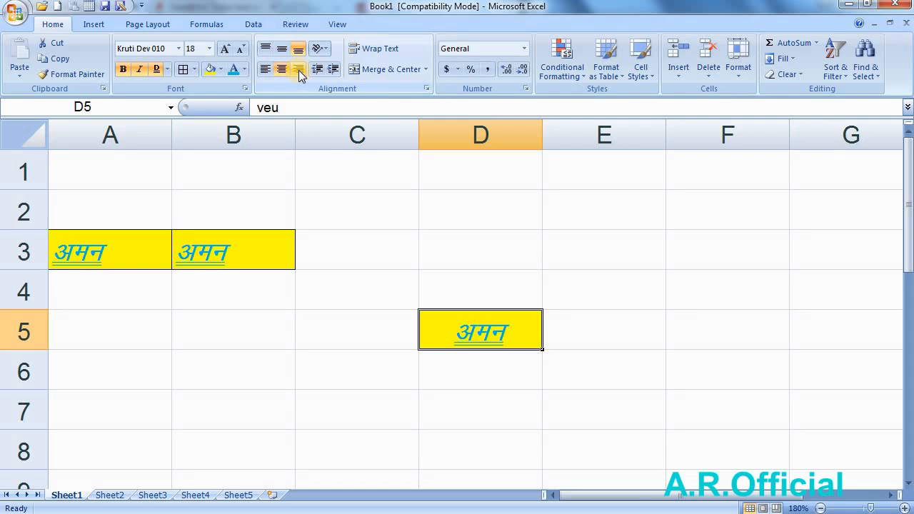
{"action": "left_click", "coordinate": [299, 70]}
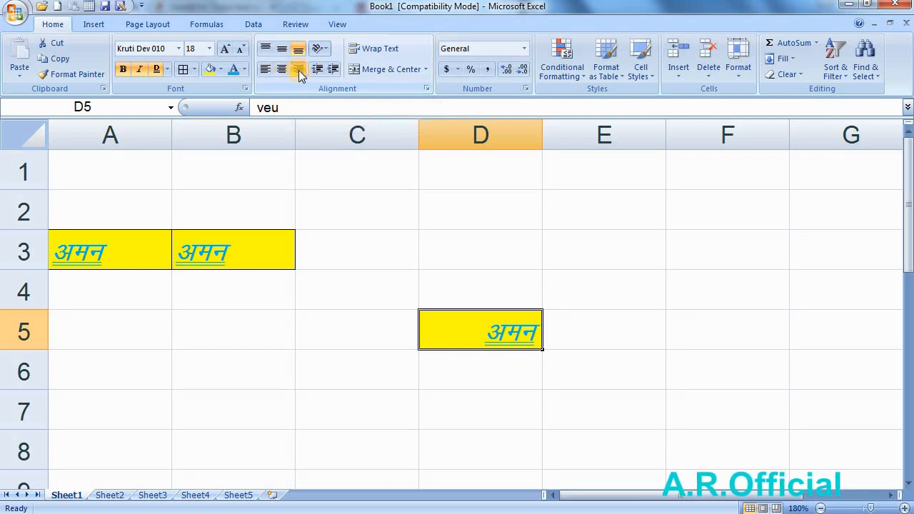
{"action": "left_click", "coordinate": [441, 261]}
{"action": "left_click", "coordinate": [461, 321]}
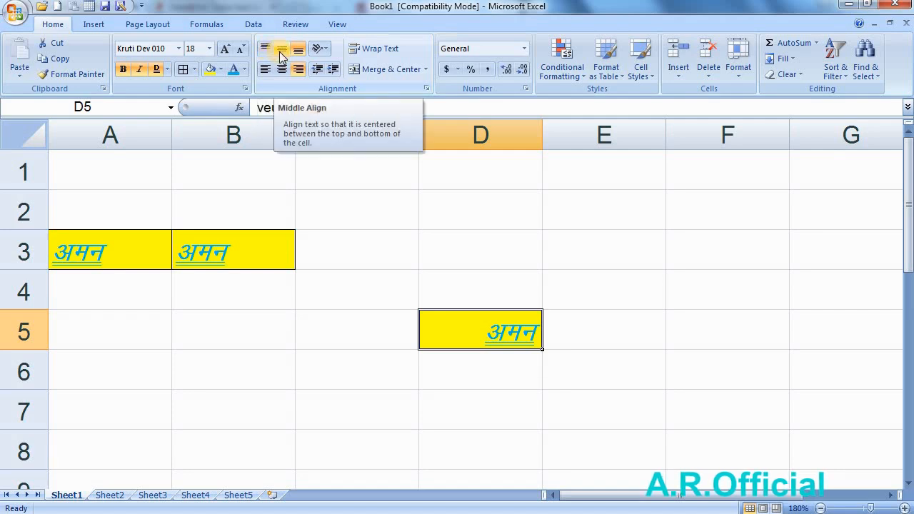
{"action": "left_click", "coordinate": [474, 212]}
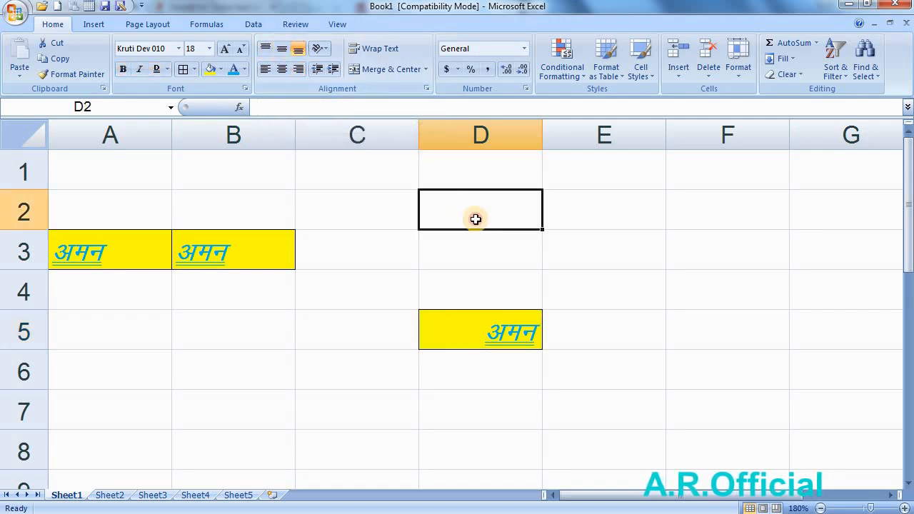
Step: Replace the text in cell D5 with the filler string "fdfsdfsfsfsfsffjdfsjkdfkjldklj;" and wrap it within the cell
{"action": "left_click", "coordinate": [501, 316]}
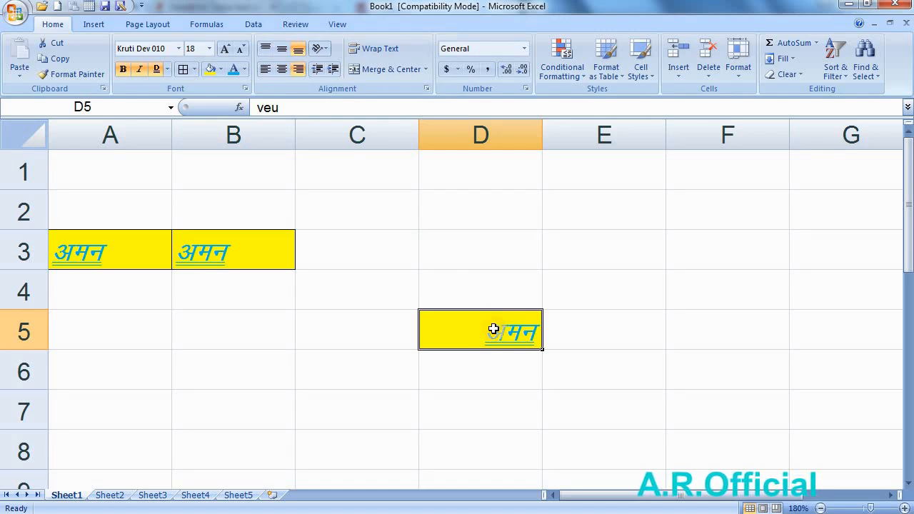
{"action": "left_click", "coordinate": [596, 338]}
{"action": "left_click", "coordinate": [490, 333]}
{"action": "type", "text": "fdfsdfsfsfsf"}
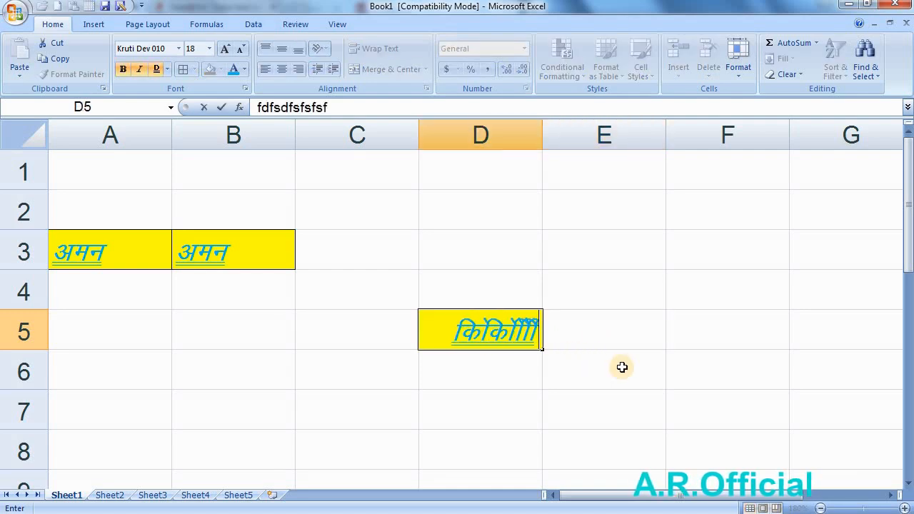
{"action": "type", "text": "ffjdksfjkdfjldklj;"}
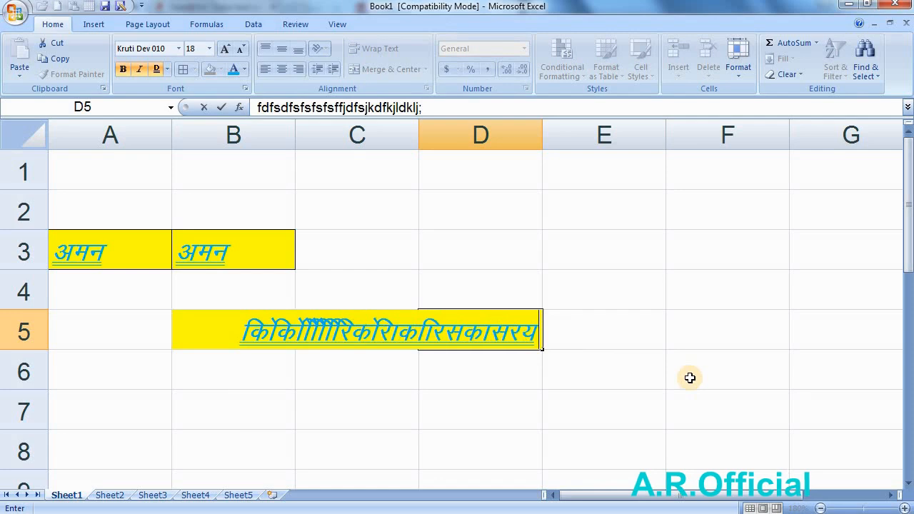
{"action": "key", "text": "Return"}
{"action": "left_click", "coordinate": [461, 330]}
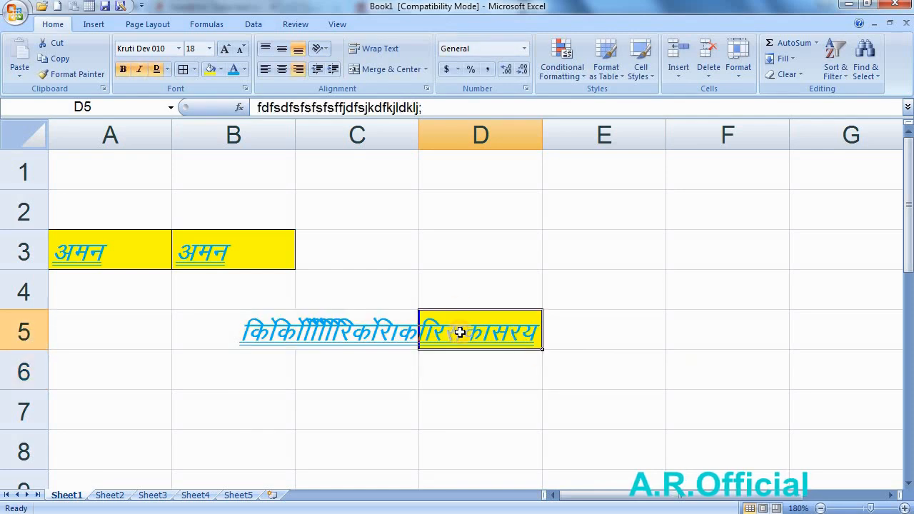
{"action": "left_click", "coordinate": [383, 50]}
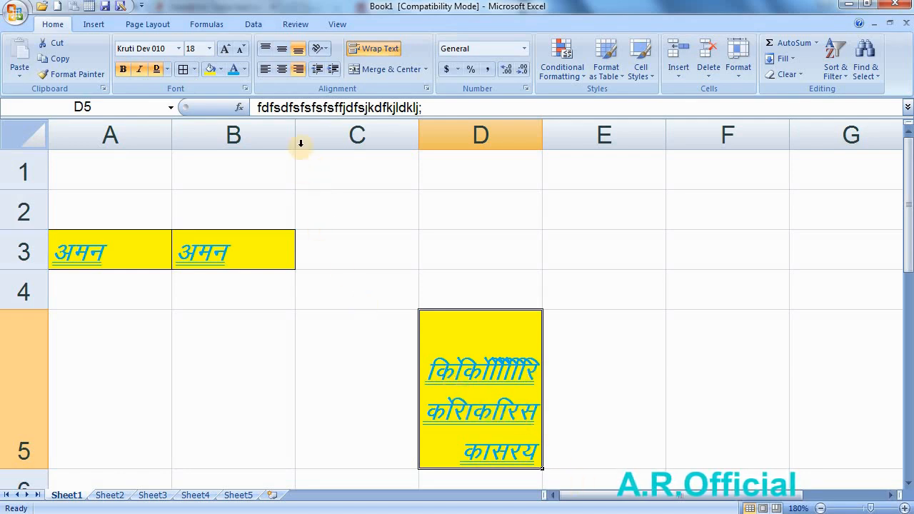
Step: Try middle, top and left alignment on cell D5, finishing with its text centered horizontally and aligned to the middle vertically
{"action": "left_click", "coordinate": [283, 54]}
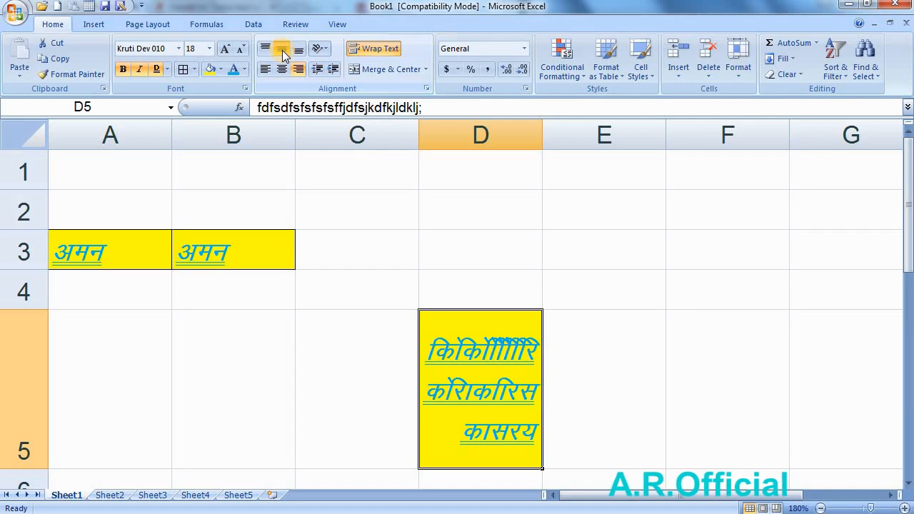
{"action": "left_click", "coordinate": [265, 54]}
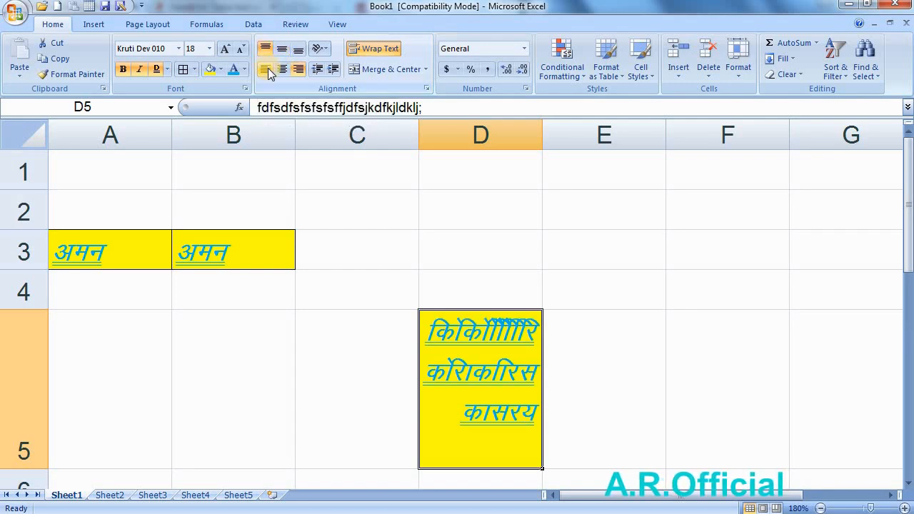
{"action": "left_click", "coordinate": [265, 68]}
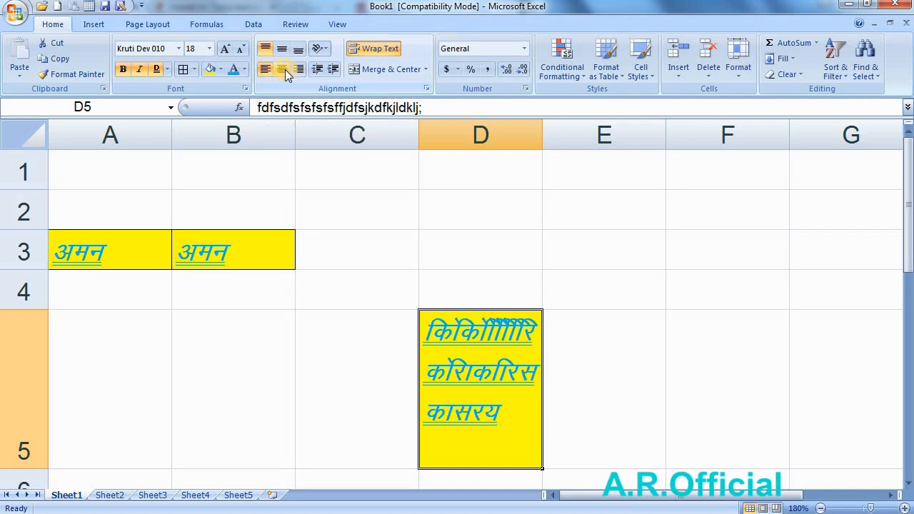
{"action": "left_click", "coordinate": [285, 68]}
{"action": "left_click", "coordinate": [283, 55]}
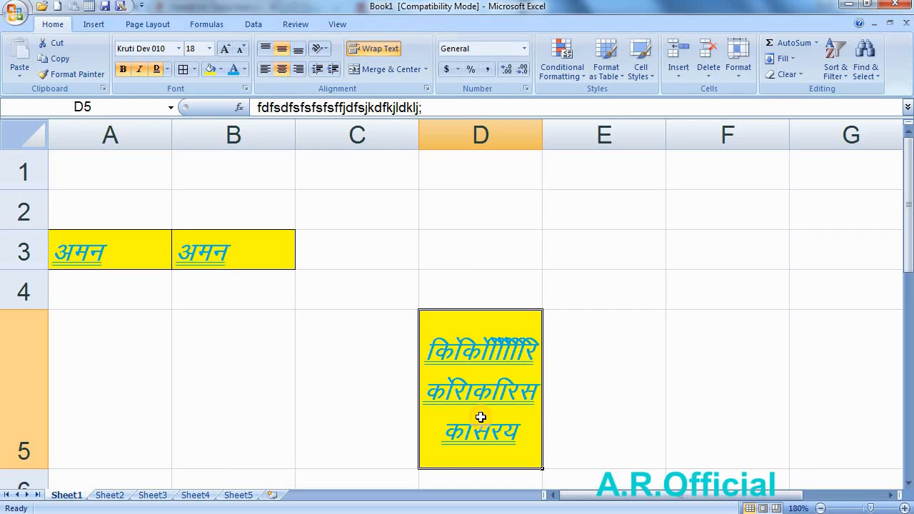
Step: Clear the contents of cell D5, keeping its formatting
{"action": "key", "text": "Delete"}
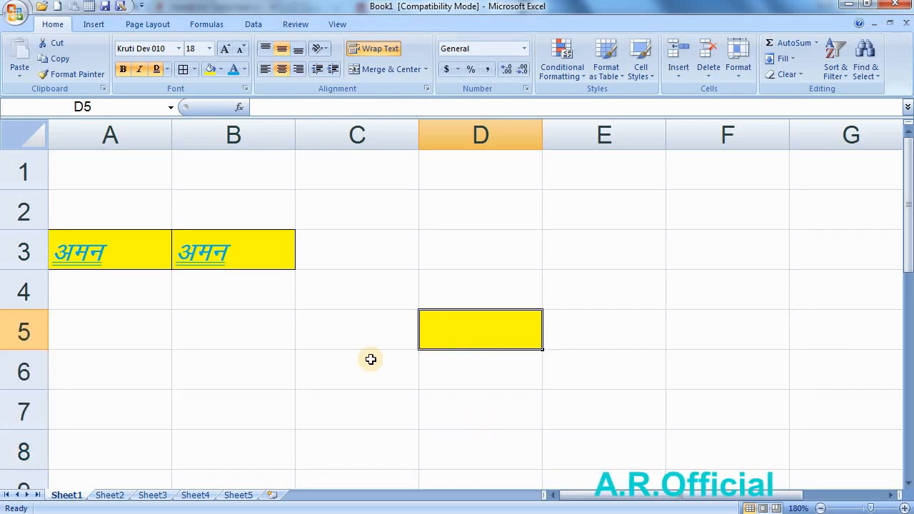
{"action": "left_click", "coordinate": [382, 57]}
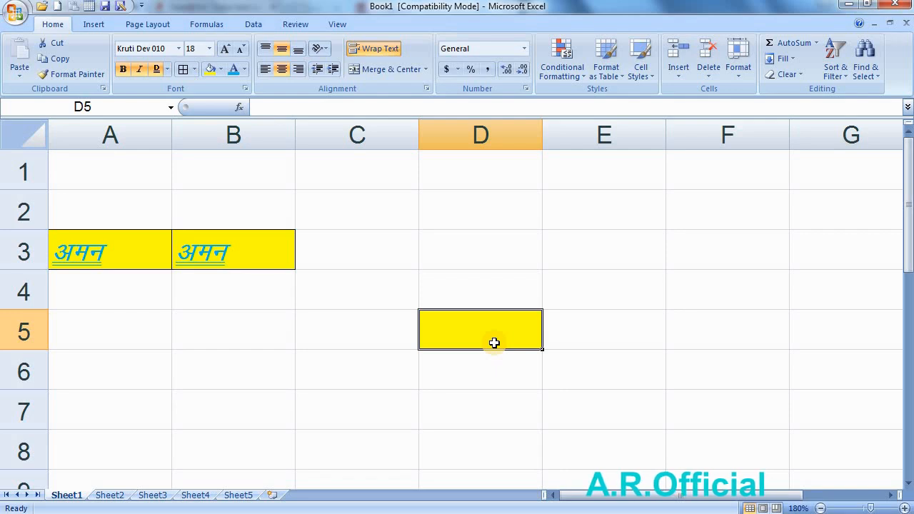
Step: Merge and center cells A3:B3, accepting that only the upper-left value is kept
{"action": "left_click", "coordinate": [189, 324]}
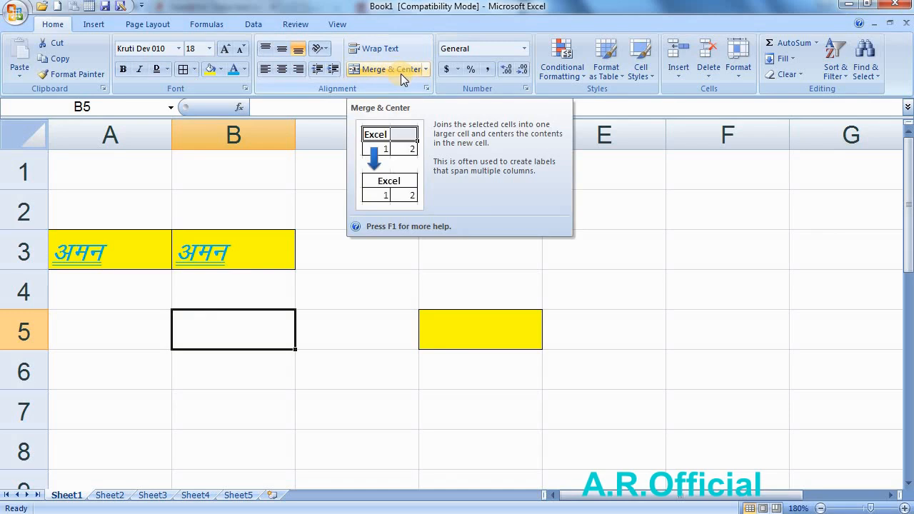
{"action": "left_click", "coordinate": [314, 274]}
{"action": "left_click", "coordinate": [153, 244]}
{"action": "left_click", "coordinate": [207, 245], "text": "shift"}
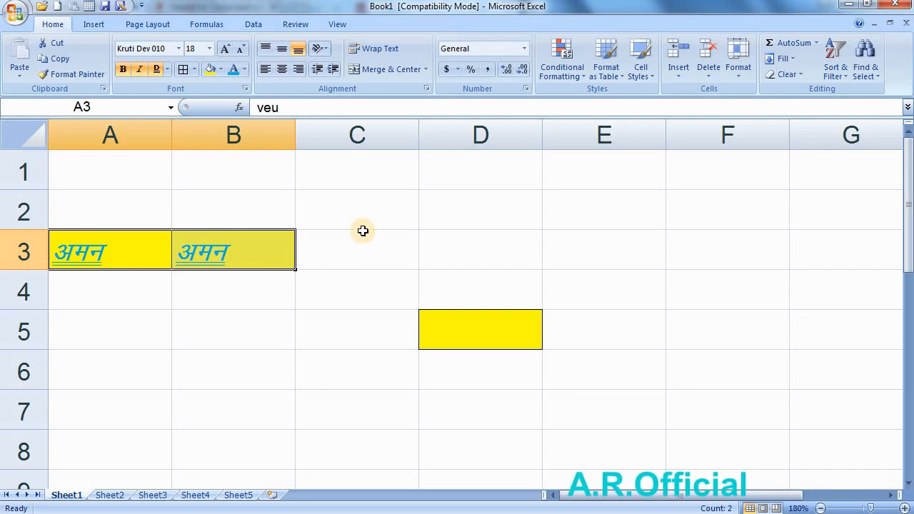
{"action": "left_click", "coordinate": [402, 71]}
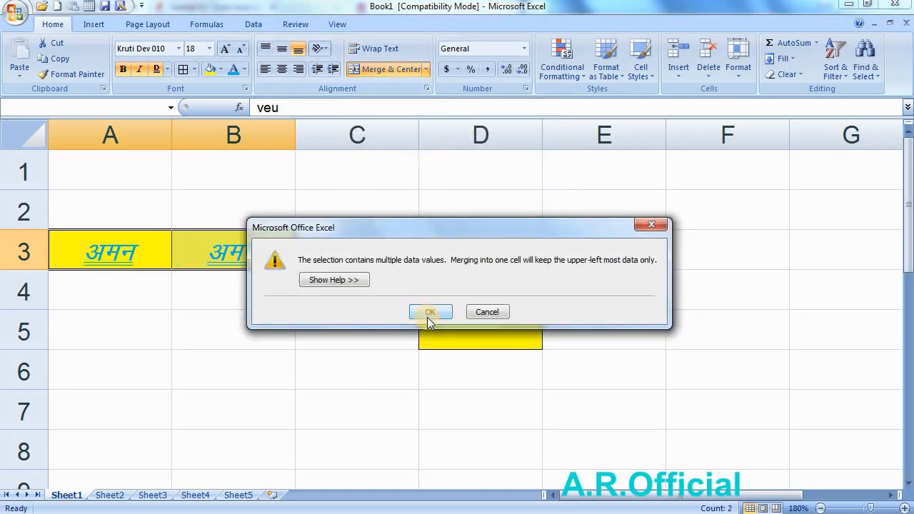
{"action": "left_click", "coordinate": [428, 319]}
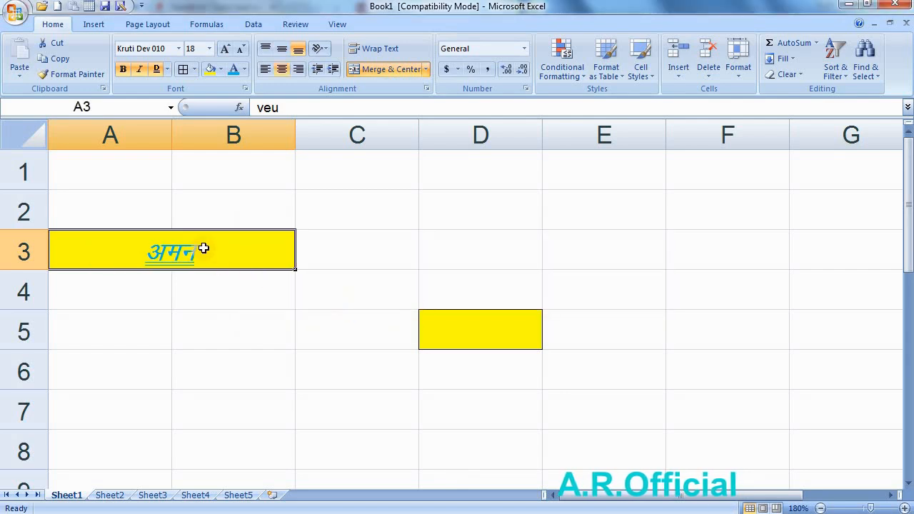
Step: Unmerge the merged cell A3:B3 and select the separated cells to check the split
{"action": "left_click", "coordinate": [426, 69]}
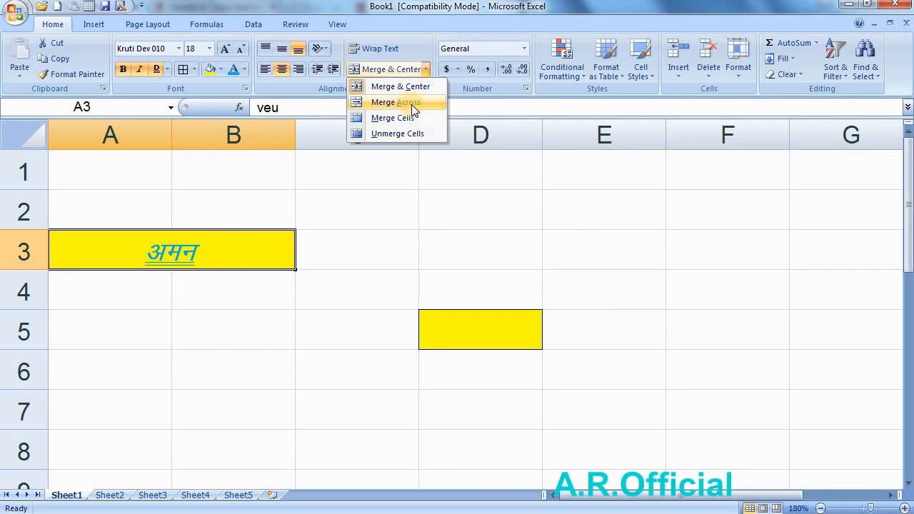
{"action": "left_click", "coordinate": [385, 134]}
{"action": "left_click", "coordinate": [404, 272]}
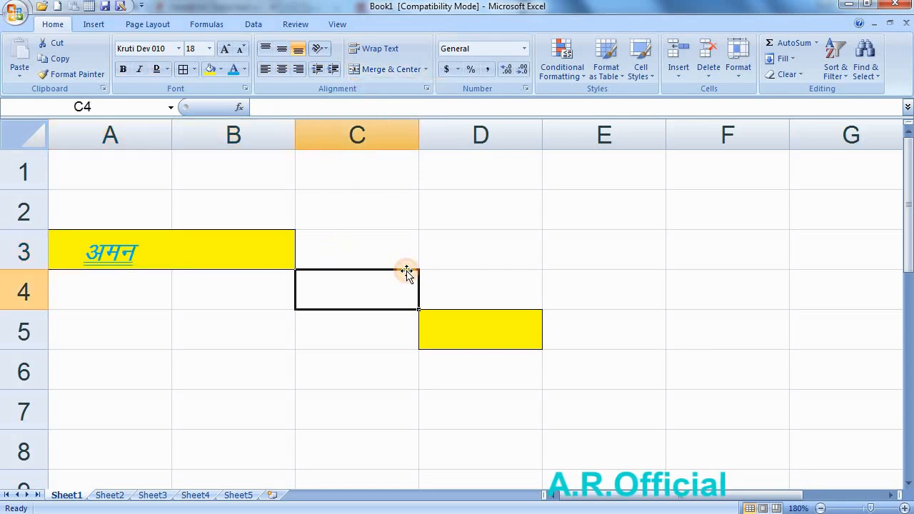
{"action": "left_click", "coordinate": [243, 252]}
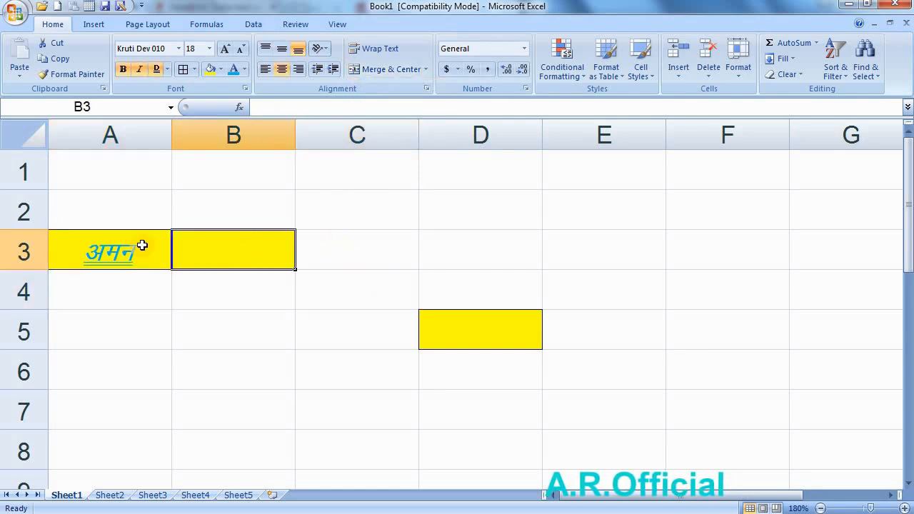
{"action": "left_click_drag", "start_coordinate": [142, 245], "coordinate": [214, 249]}
{"action": "left_click", "coordinate": [439, 276]}
{"action": "left_click", "coordinate": [253, 255]}
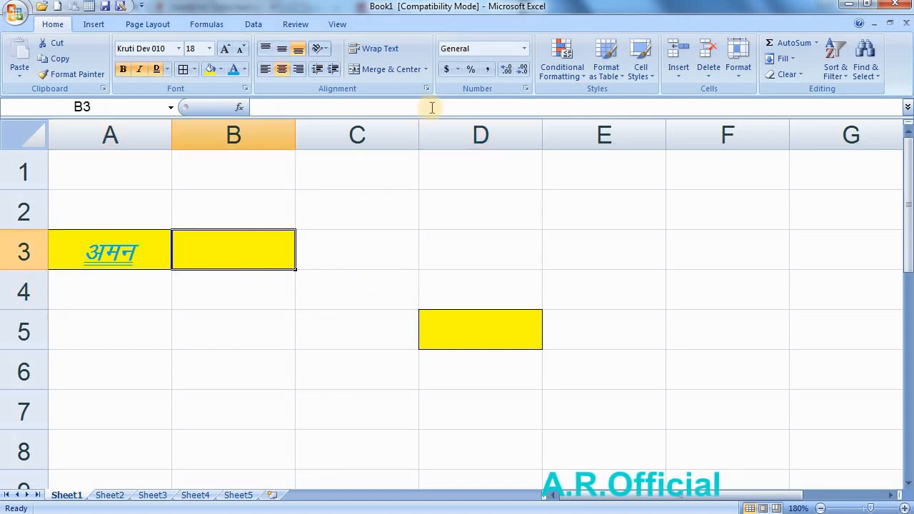
Step: Merge the range A5:B6 across so that each row becomes its own merged cell, and check both rows
{"action": "left_click", "coordinate": [426, 70]}
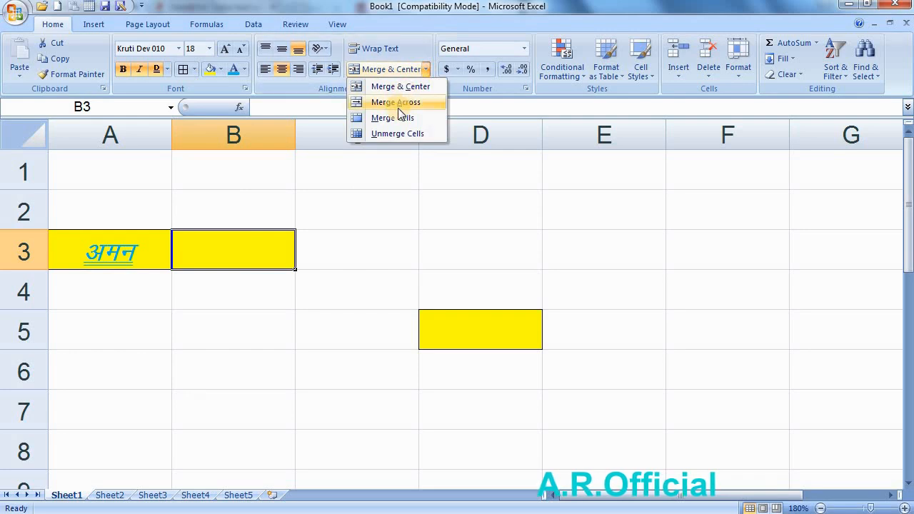
{"action": "left_click", "coordinate": [477, 238]}
{"action": "left_click_drag", "start_coordinate": [118, 333], "coordinate": [253, 377]}
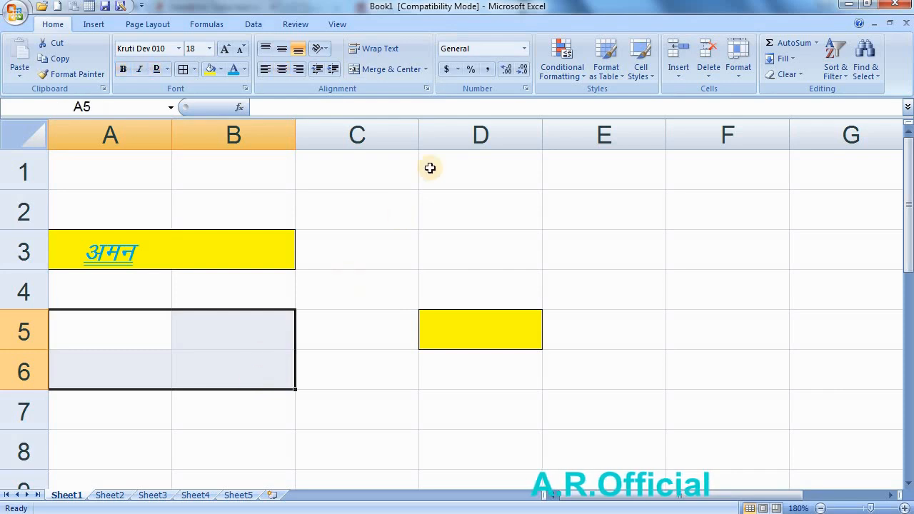
{"action": "left_click", "coordinate": [425, 69]}
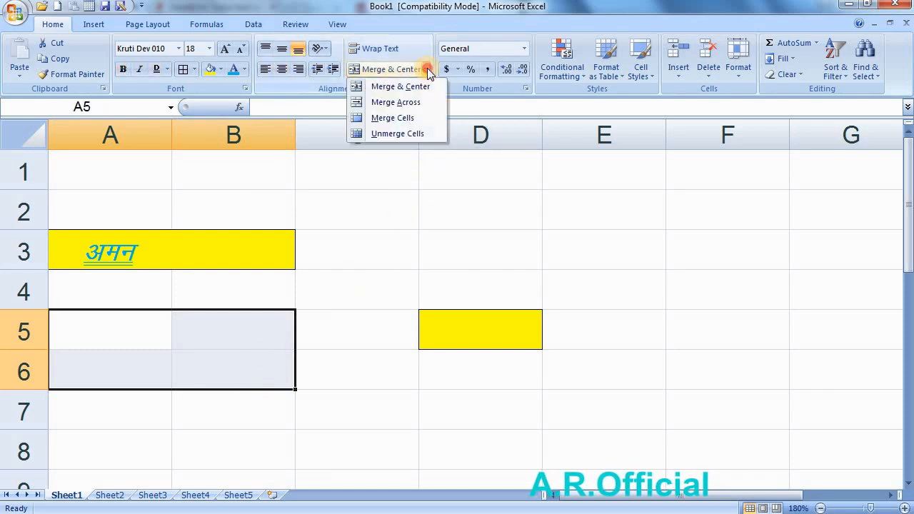
{"action": "left_click", "coordinate": [405, 104]}
{"action": "left_click", "coordinate": [485, 255]}
{"action": "left_click", "coordinate": [146, 328]}
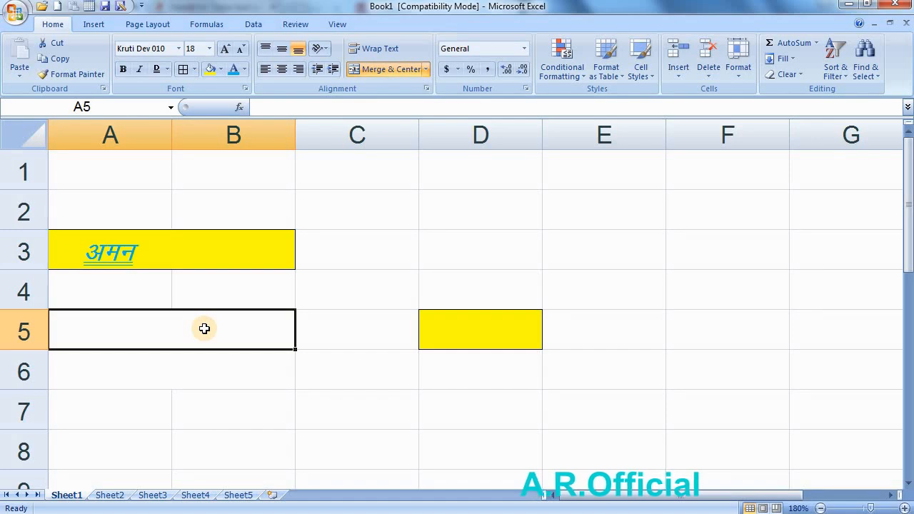
{"action": "left_click", "coordinate": [128, 374]}
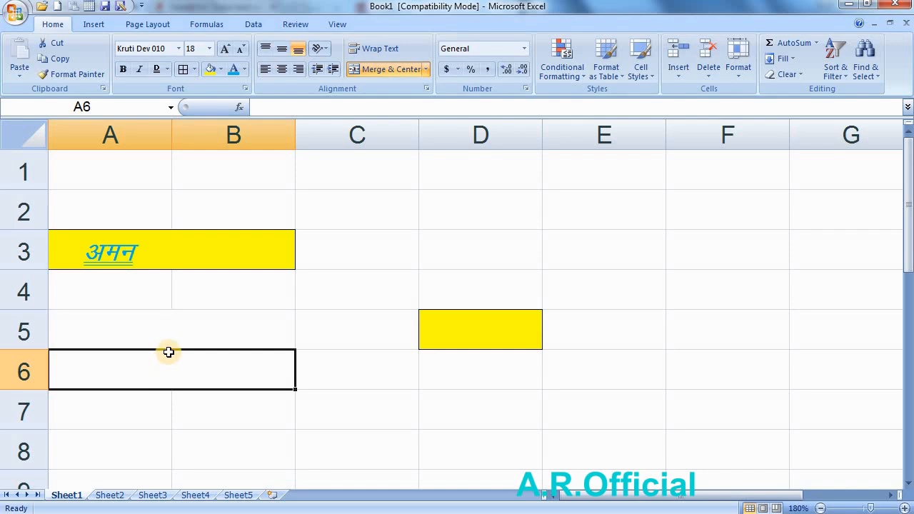
{"action": "left_click_drag", "start_coordinate": [168, 337], "coordinate": [176, 374]}
Step: Merge the range C2:D3 into a single cell with Merge Cells and select it to check the merge
{"action": "left_click", "coordinate": [393, 221]}
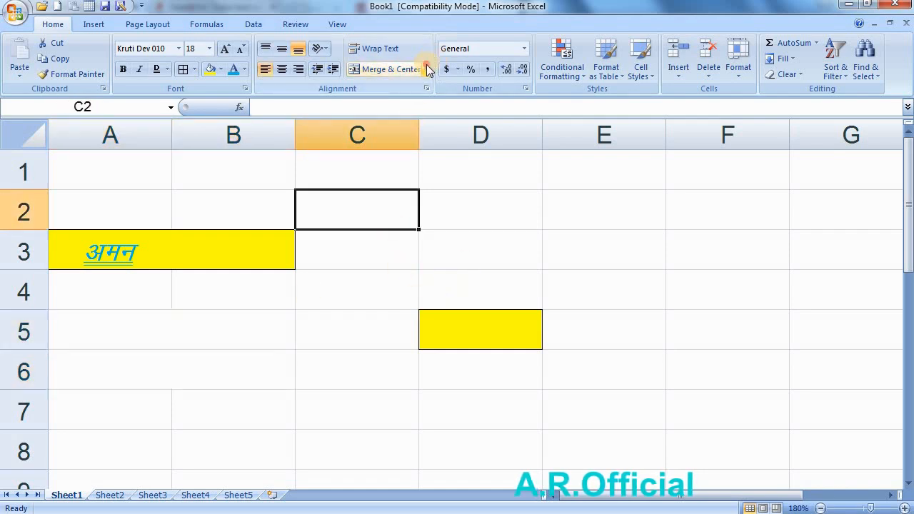
{"action": "left_click", "coordinate": [425, 69]}
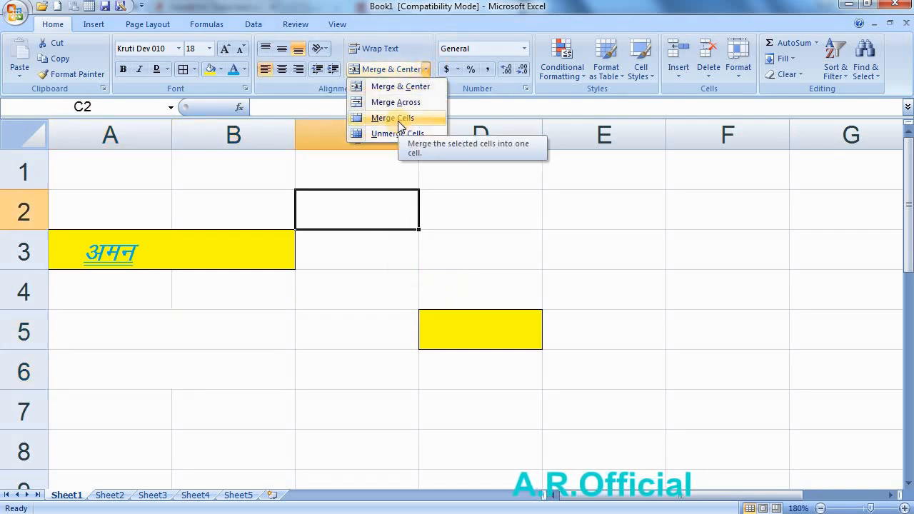
{"action": "left_click", "coordinate": [416, 236]}
{"action": "left_click_drag", "start_coordinate": [415, 237], "coordinate": [444, 247]}
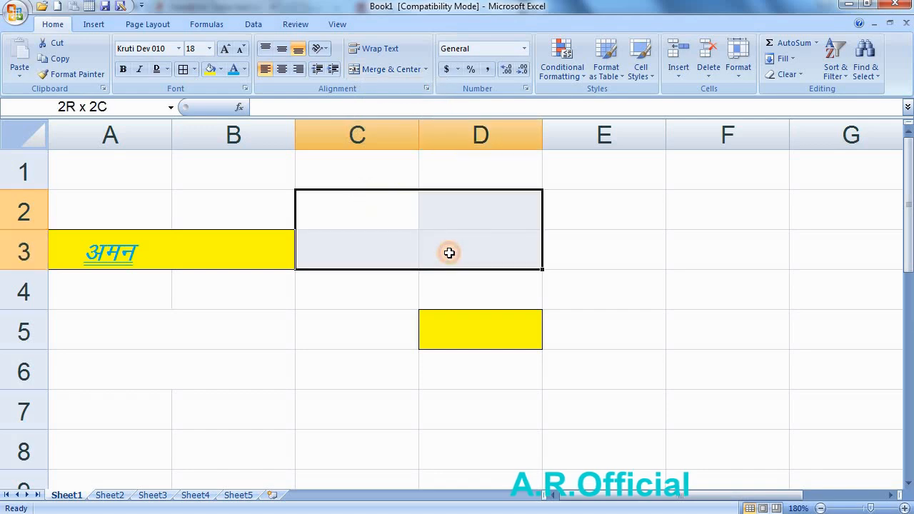
{"action": "left_click", "coordinate": [425, 69]}
{"action": "left_click", "coordinate": [386, 118]}
{"action": "left_click", "coordinate": [595, 243]}
{"action": "left_click", "coordinate": [447, 235]}
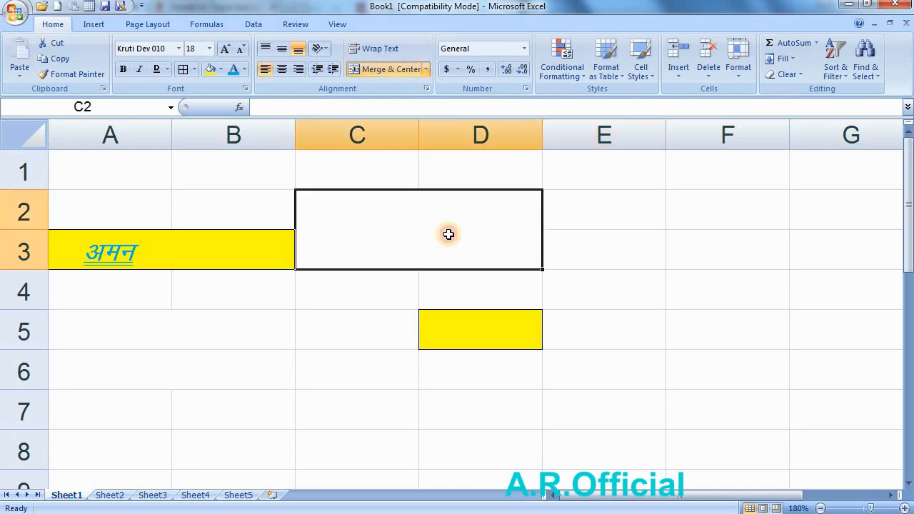
{"action": "left_click", "coordinate": [638, 231]}
{"action": "left_click", "coordinate": [428, 236]}
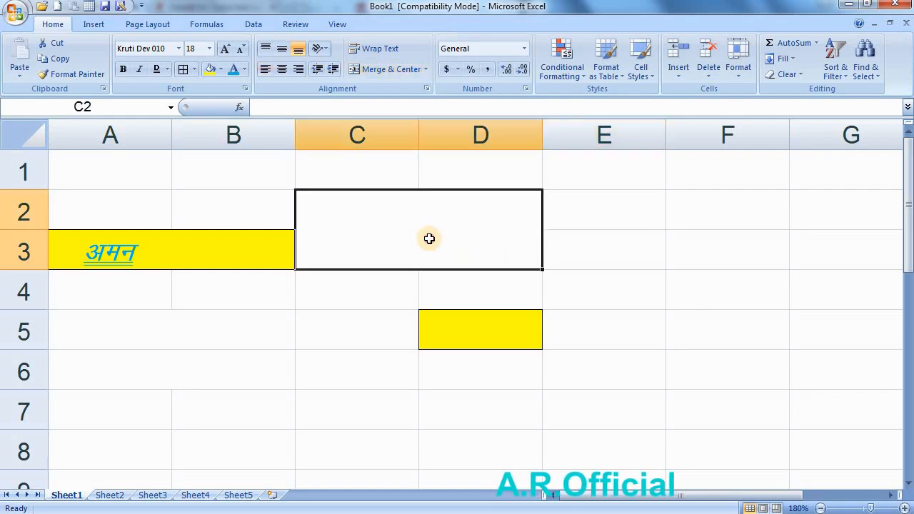
Step: Examine the available number formats from General through Text without applying one
{"action": "left_click", "coordinate": [670, 256]}
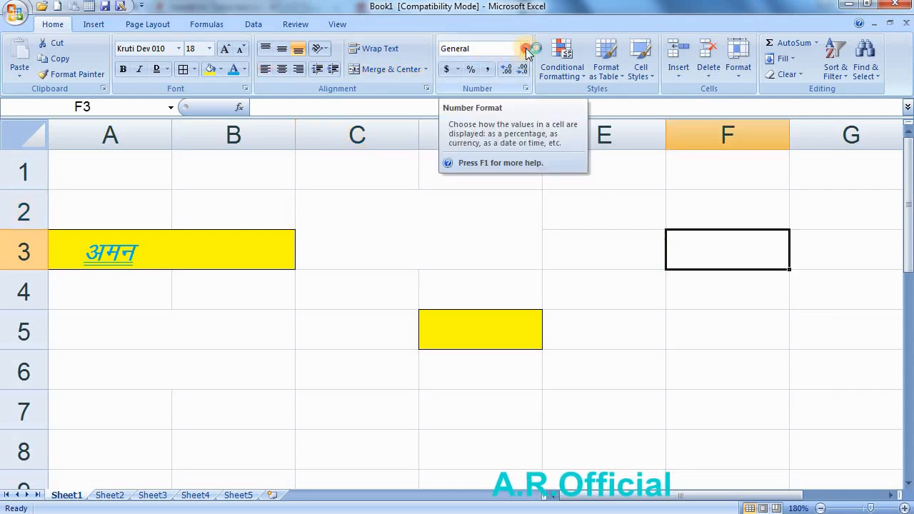
{"action": "left_click", "coordinate": [524, 48]}
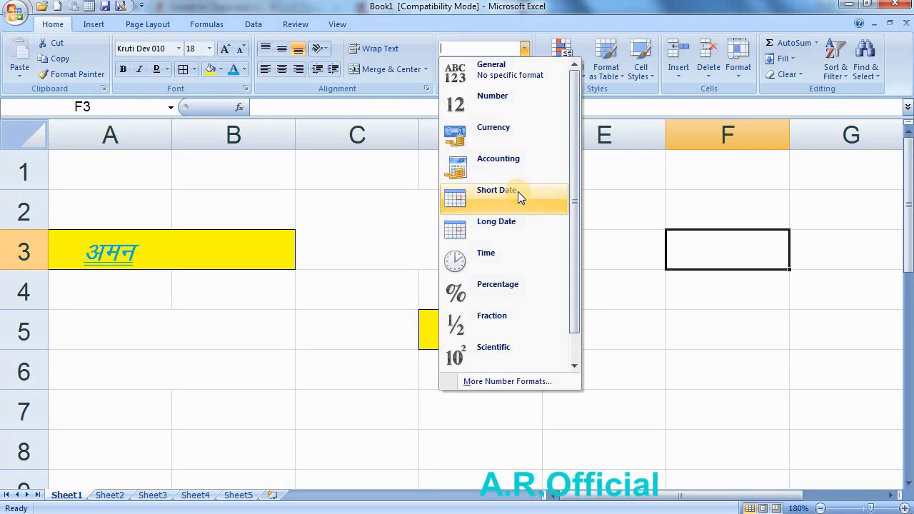
{"action": "scroll", "coordinate": [518, 196], "scroll_direction": "down", "scroll_amount": 1}
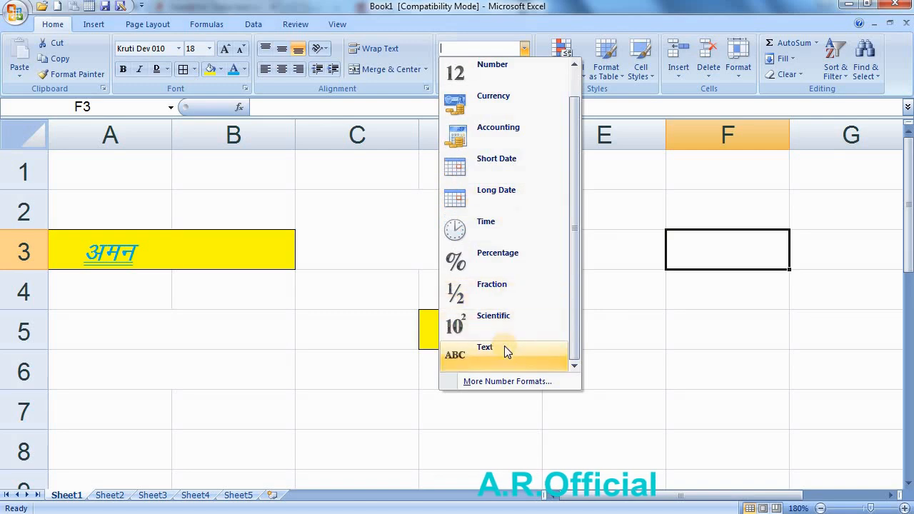
{"action": "left_click", "coordinate": [622, 345]}
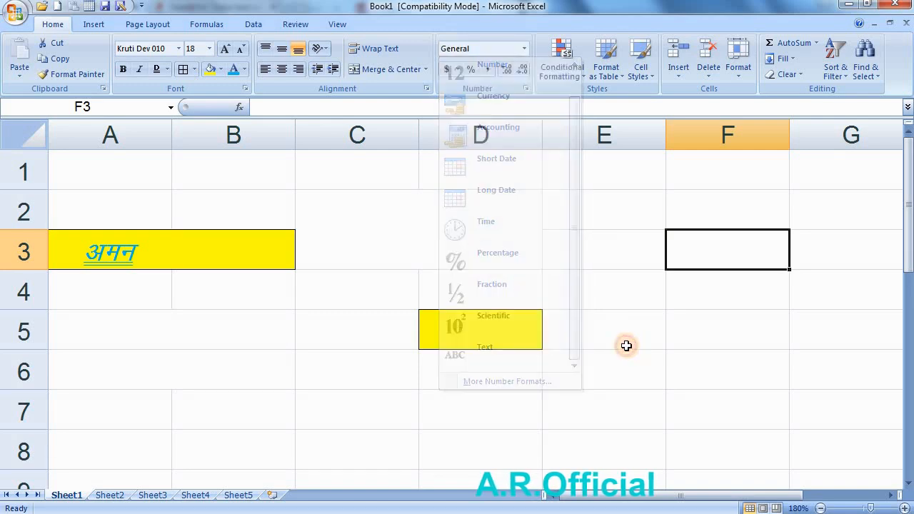
{"action": "left_click", "coordinate": [347, 255]}
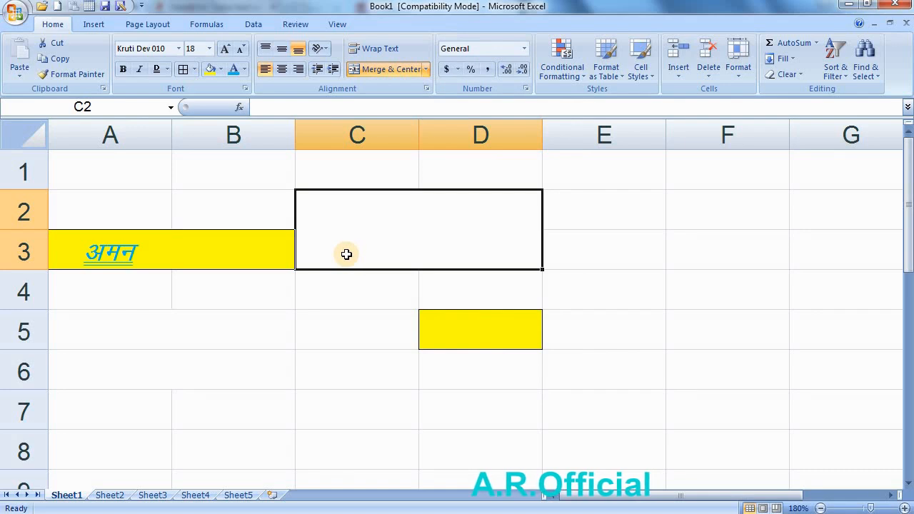
Step: Format cell C5 as Text and switch it back to the General number format
{"action": "left_click", "coordinate": [348, 326]}
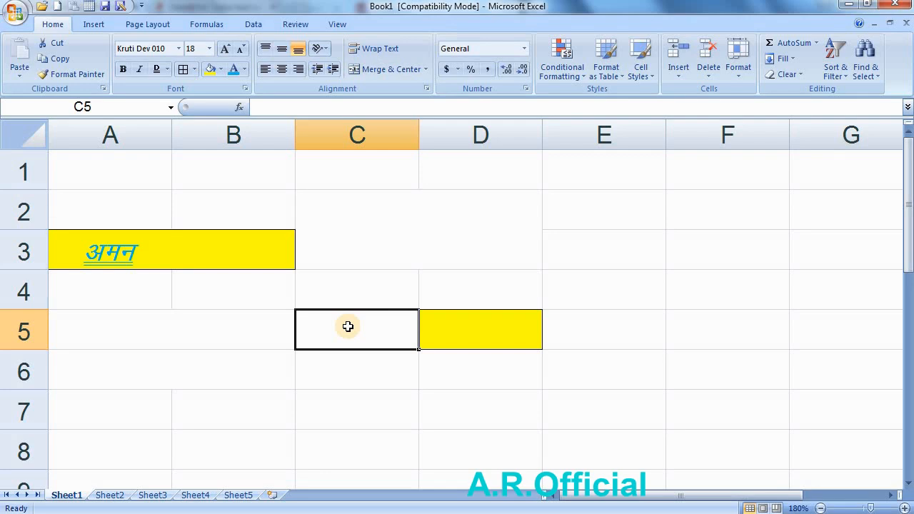
{"action": "left_click", "coordinate": [527, 49]}
{"action": "scroll", "coordinate": [503, 215], "scroll_direction": "down", "scroll_amount": 1}
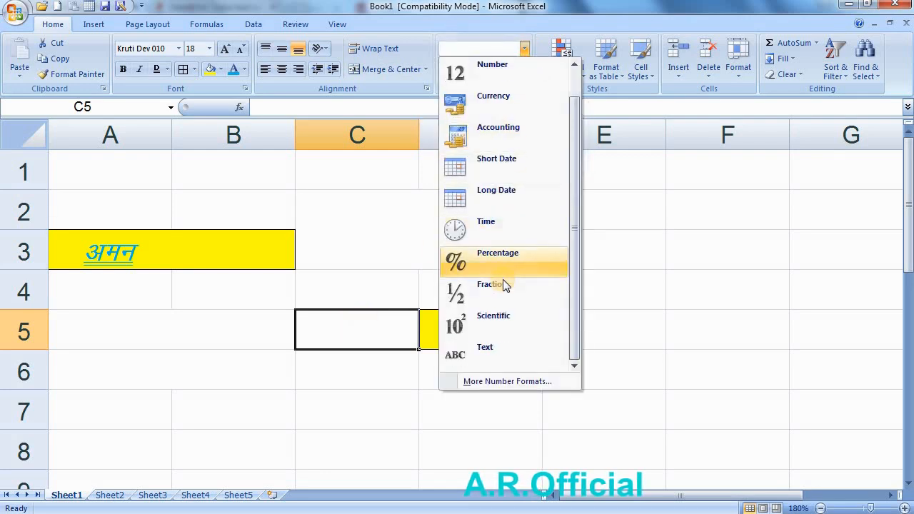
{"action": "left_click", "coordinate": [497, 347]}
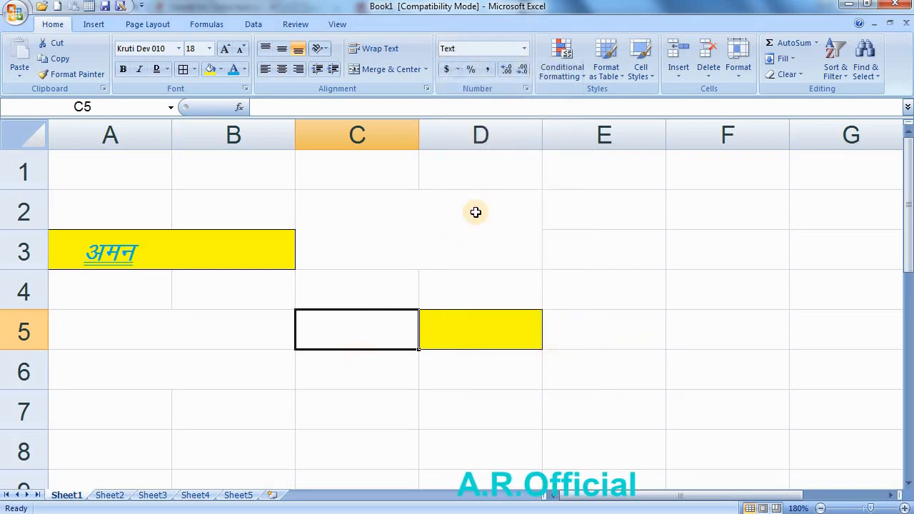
{"action": "left_click", "coordinate": [524, 48]}
{"action": "left_click", "coordinate": [493, 70]}
{"action": "left_click", "coordinate": [643, 159]}
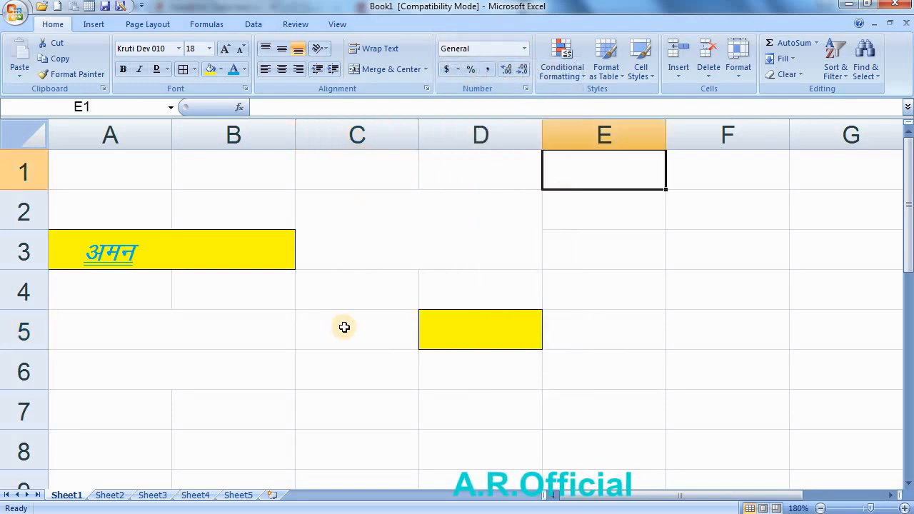
{"action": "left_click", "coordinate": [376, 331]}
{"action": "type", "text": "1230"}
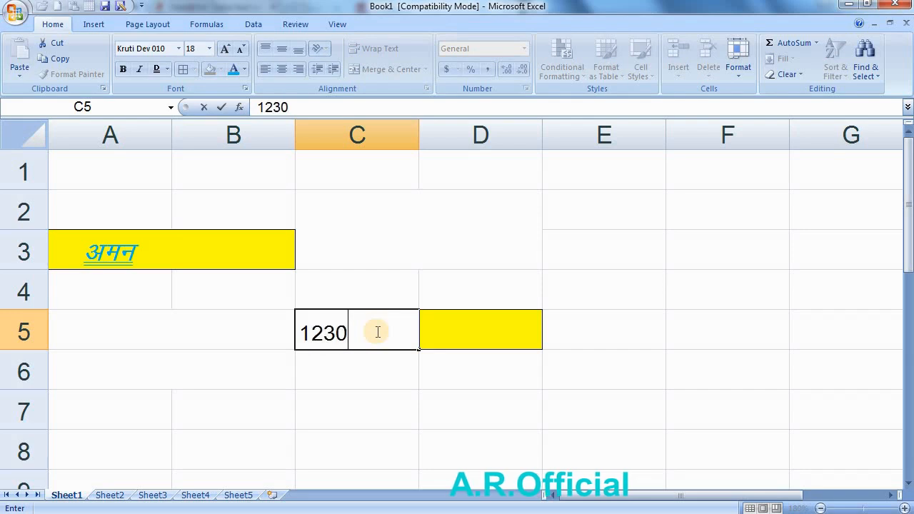
{"action": "key", "text": "BackSpace"}
{"action": "type", "text": "4"}
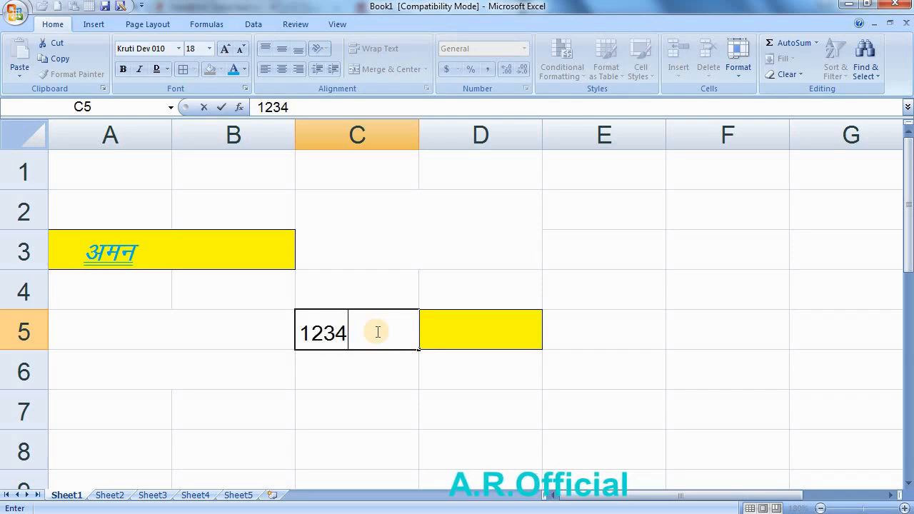
{"action": "type", "text": "567890"}
{"action": "key", "text": "Return"}
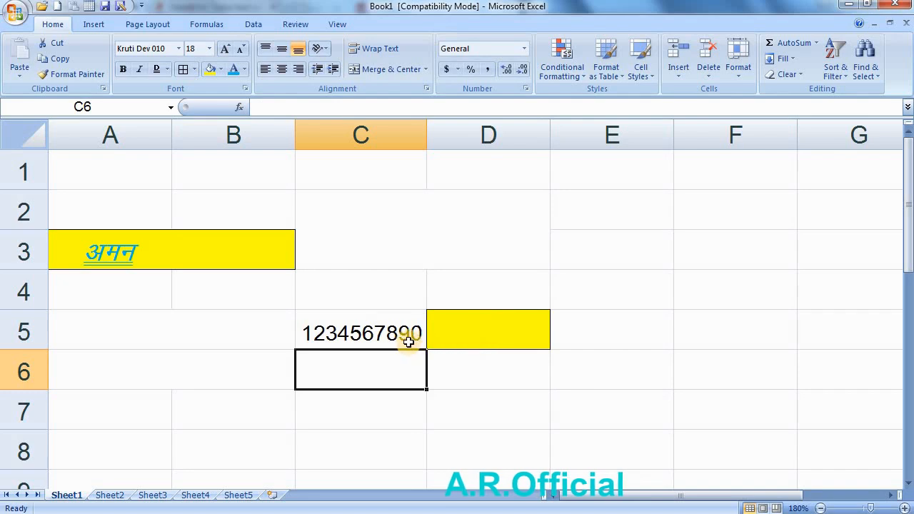
{"action": "double_click", "coordinate": [408, 337]}
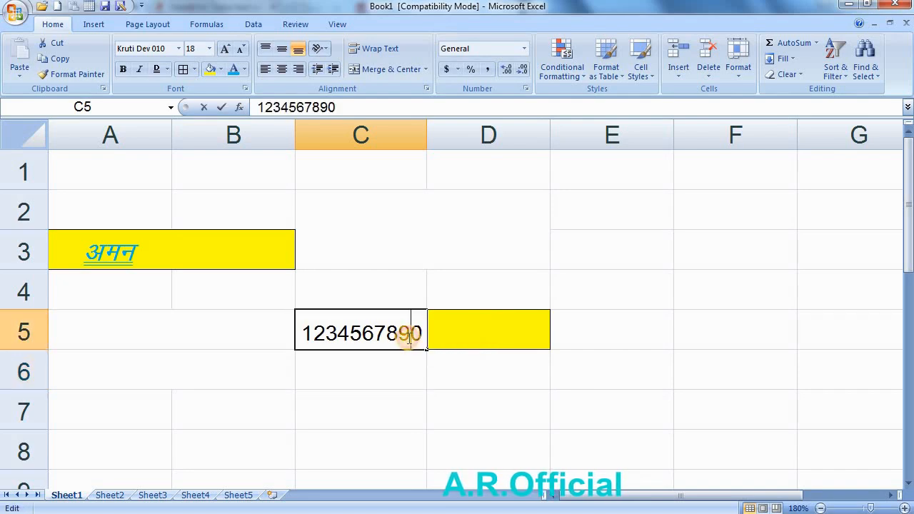
{"action": "type", "text": "12"}
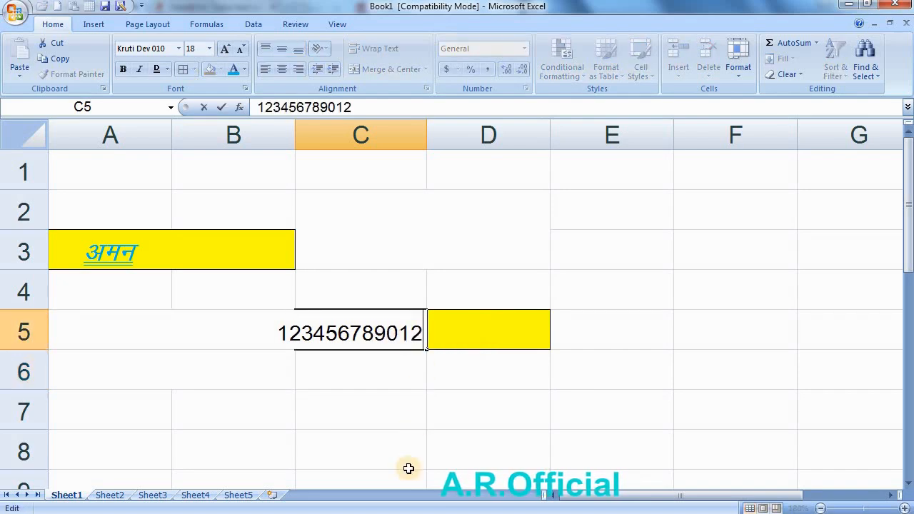
{"action": "key", "text": "Return"}
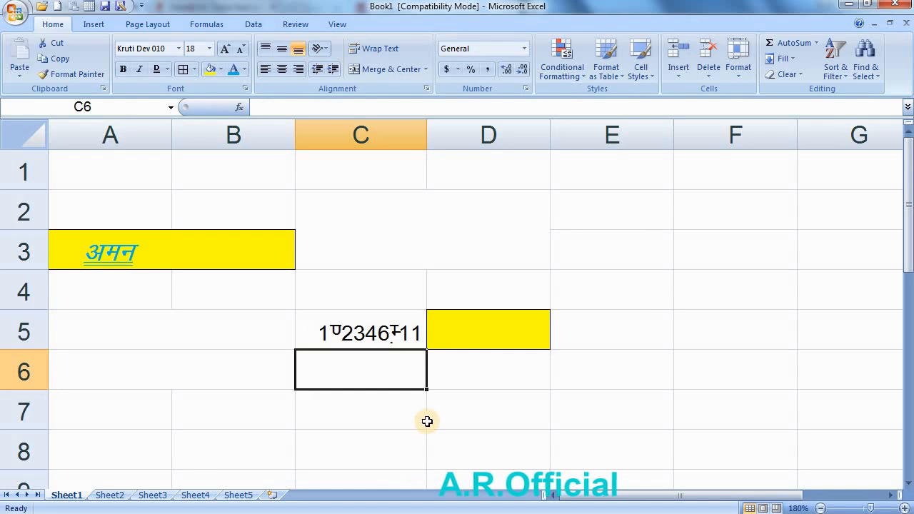
{"action": "left_click", "coordinate": [400, 338]}
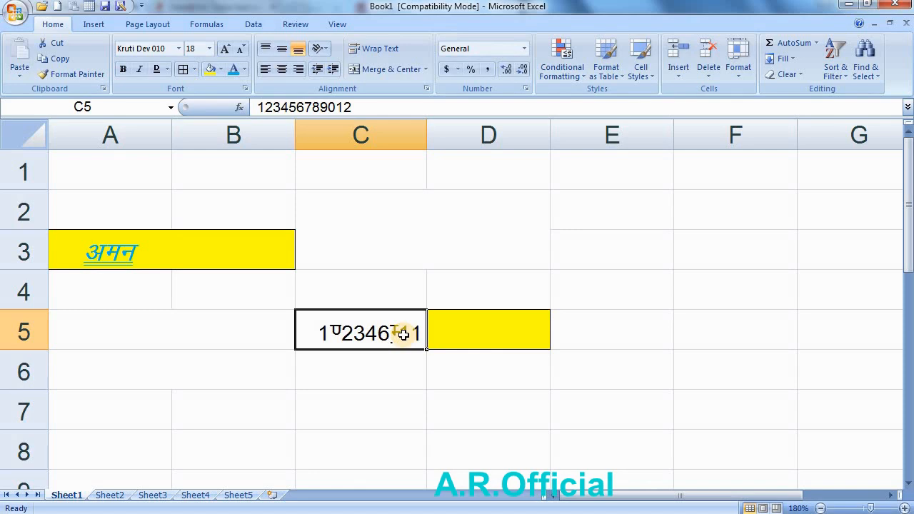
{"action": "left_click", "coordinate": [357, 107]}
{"action": "left_click", "coordinate": [544, 297]}
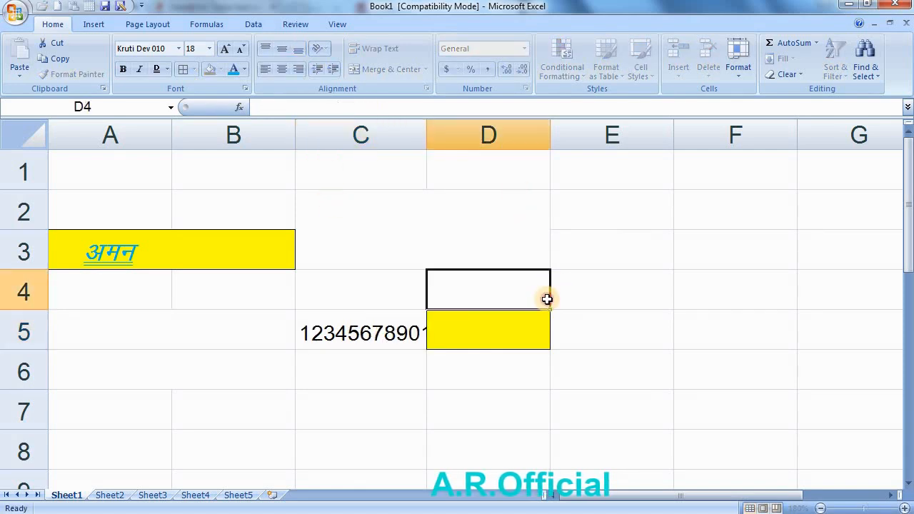
Step: Format cell C5 as Text and re-enter its existing content so all the digits are shown
{"action": "left_click", "coordinate": [373, 331]}
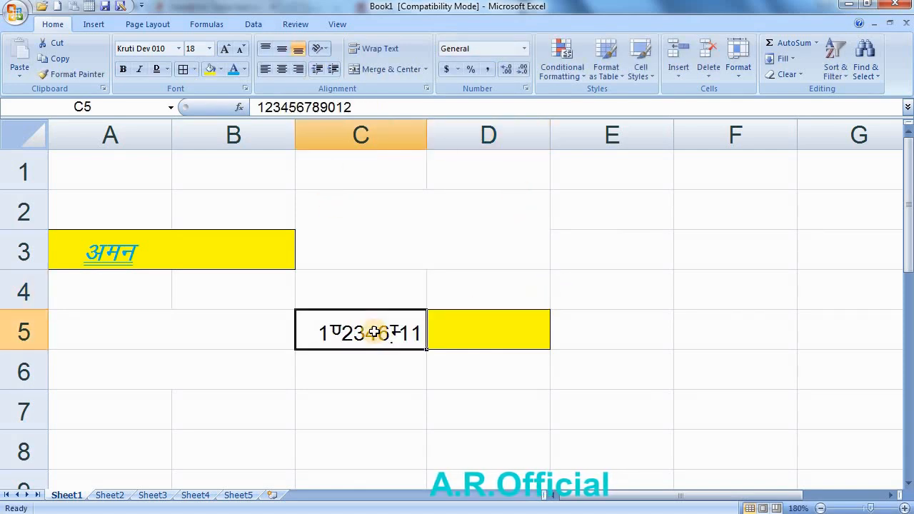
{"action": "left_click", "coordinate": [525, 48]}
{"action": "scroll", "coordinate": [511, 348], "scroll_direction": "down", "scroll_amount": 1}
{"action": "left_click", "coordinate": [512, 347]}
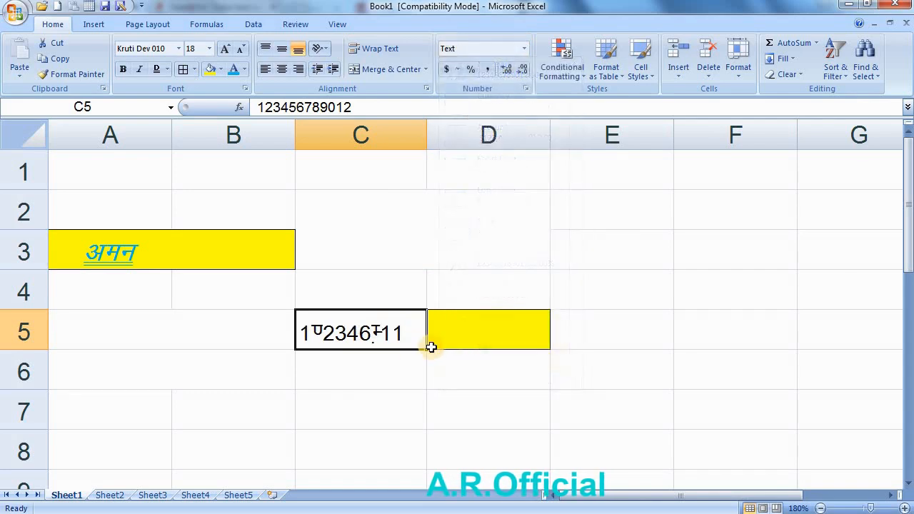
{"action": "double_click", "coordinate": [401, 332]}
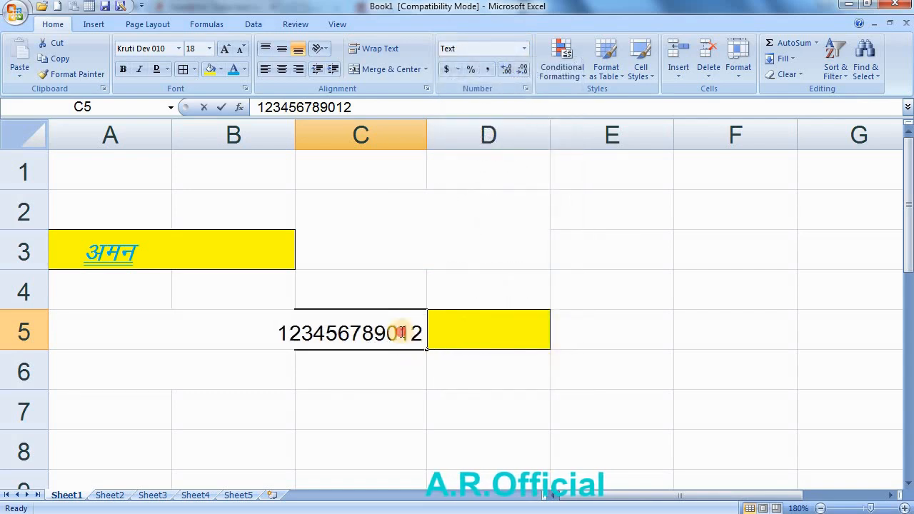
{"action": "left_click", "coordinate": [536, 412]}
Step: Widen column C until the 12-digit number fits within cell C5
{"action": "left_click", "coordinate": [430, 135]}
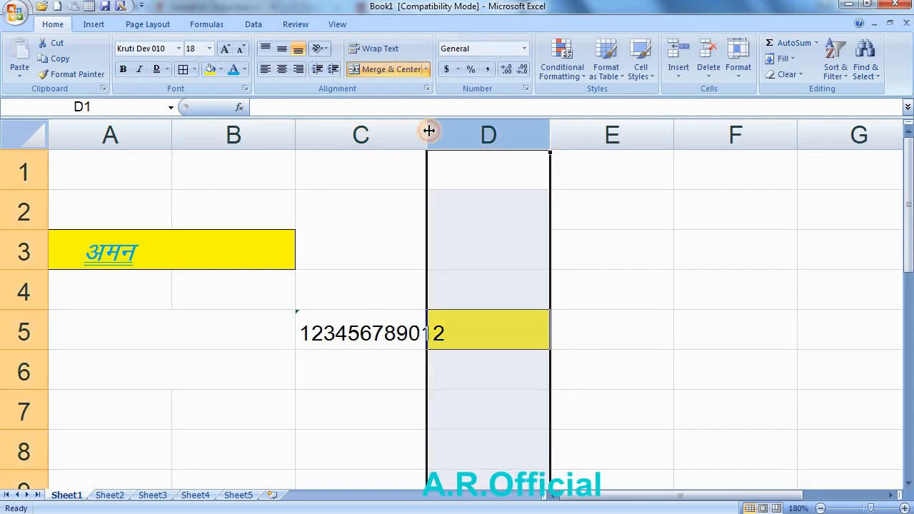
{"action": "left_click_drag", "start_coordinate": [427, 135], "coordinate": [451, 135]}
{"action": "left_click", "coordinate": [638, 301]}
{"action": "left_click", "coordinate": [403, 340]}
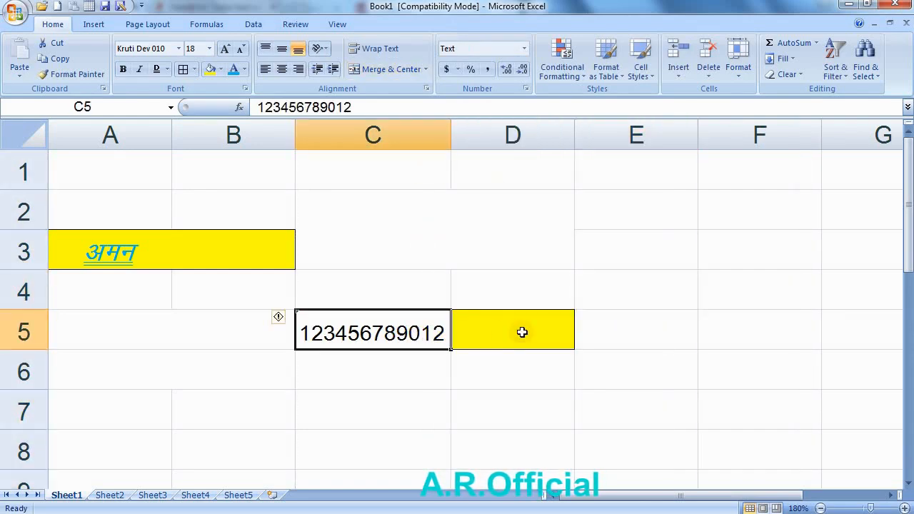
Step: Format cell C5 as Percentage and re-enter its existing content to compare the displayed and stored values
{"action": "left_click", "coordinate": [524, 49]}
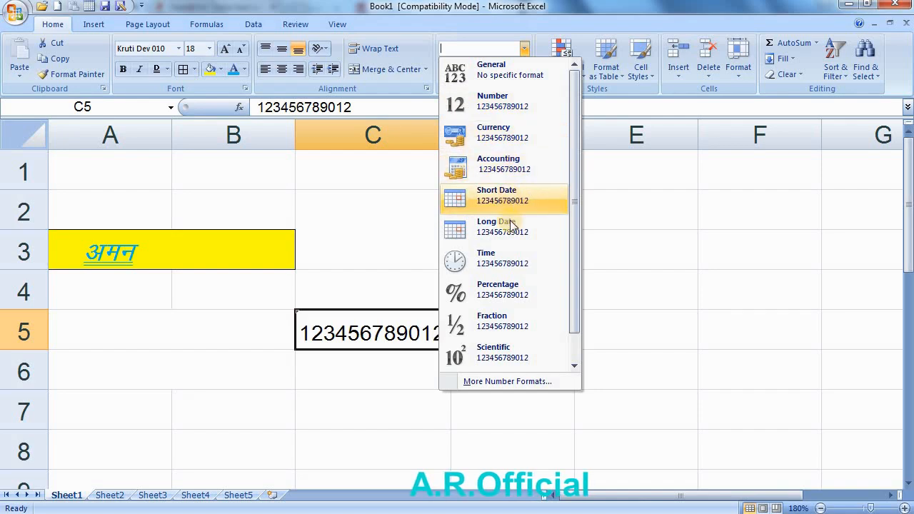
{"action": "left_click", "coordinate": [583, 297]}
{"action": "double_click", "coordinate": [422, 331]}
{"action": "left_click", "coordinate": [605, 330]}
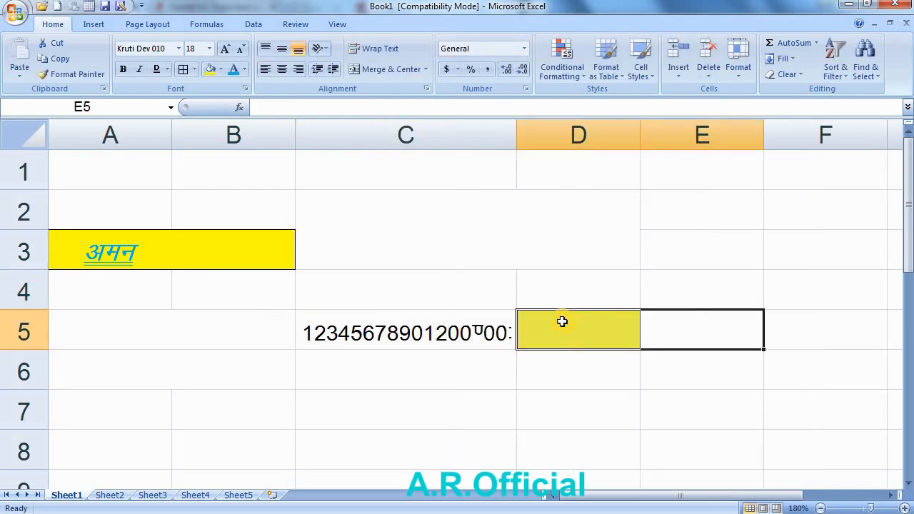
{"action": "left_click", "coordinate": [498, 332]}
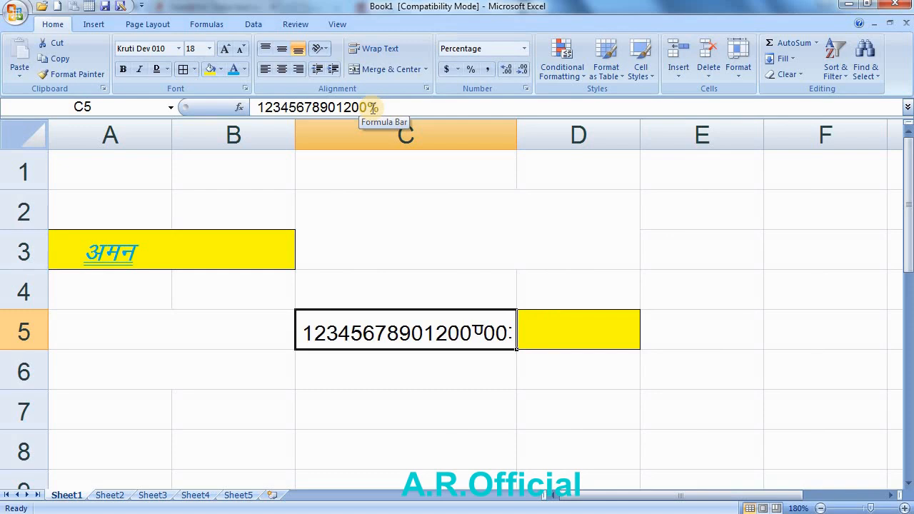
{"action": "left_click_drag", "start_coordinate": [519, 433], "coordinate": [518, 419]}
{"action": "left_click", "coordinate": [465, 331]}
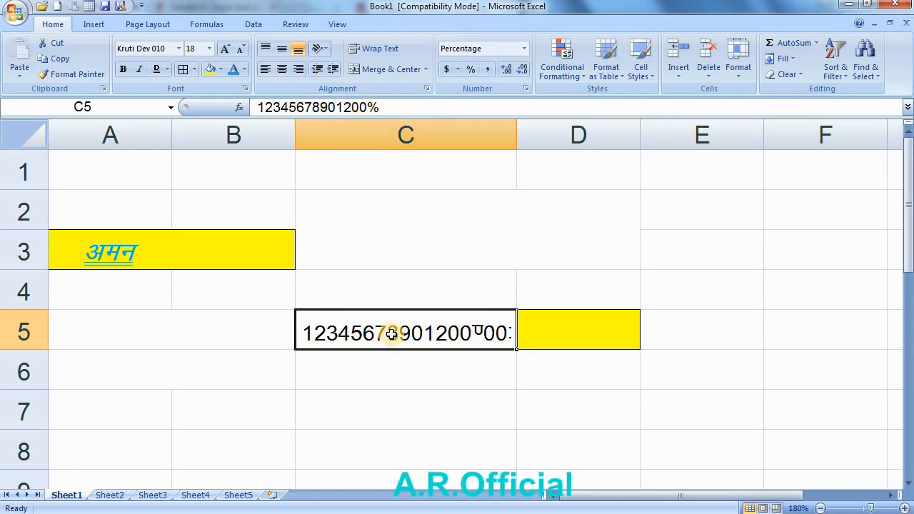
Step: Change the font of cell C5 to Arial
{"action": "left_click", "coordinate": [150, 49]}
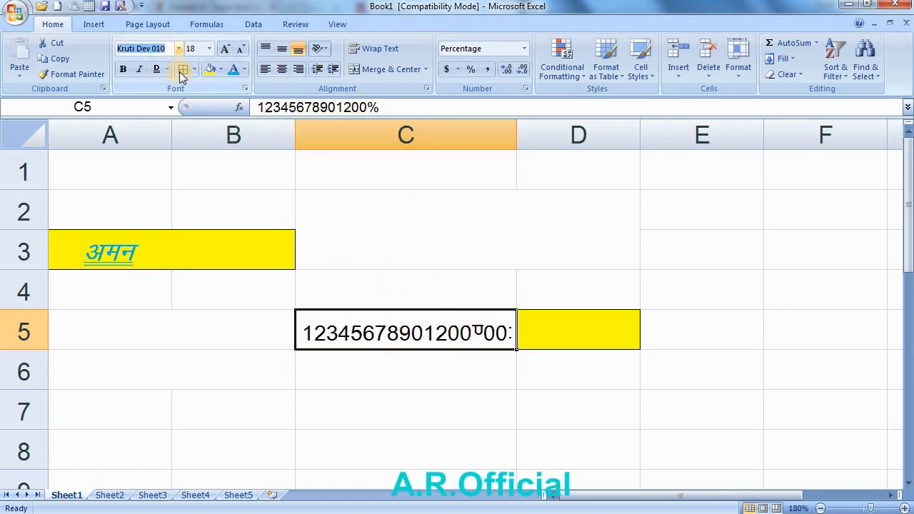
{"action": "type", "text": "ARial"}
{"action": "key", "text": "Return"}
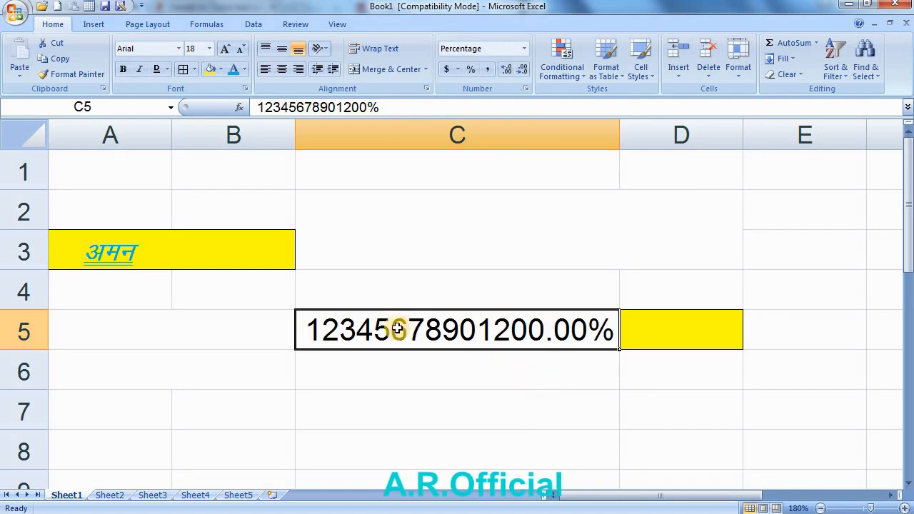
Step: Format cell C5 as Text and re-enter its content as a plain number without the percent sign
{"action": "left_click", "coordinate": [525, 53]}
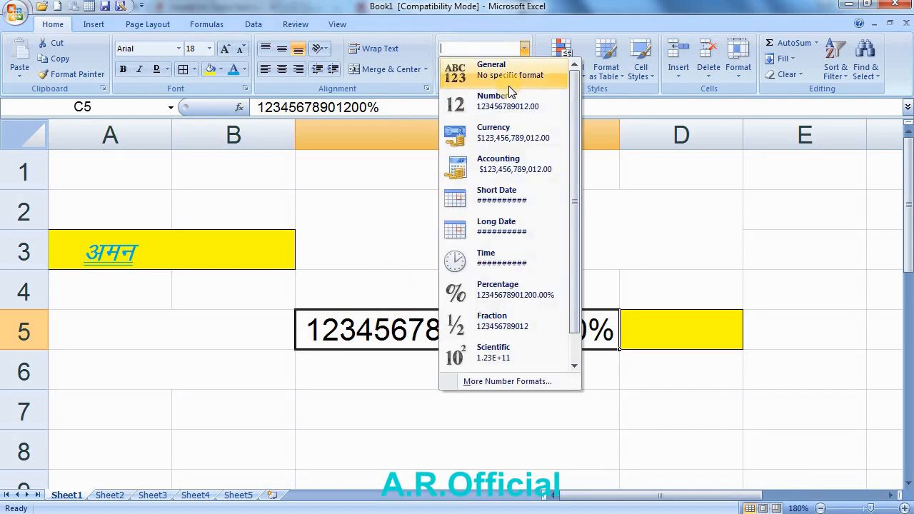
{"action": "scroll", "coordinate": [508, 246], "scroll_direction": "down", "scroll_amount": 1}
{"action": "left_click", "coordinate": [502, 353]}
{"action": "left_click", "coordinate": [539, 368]}
{"action": "left_click", "coordinate": [487, 330]}
{"action": "double_click", "coordinate": [478, 329]}
{"action": "left_click", "coordinate": [564, 402]}
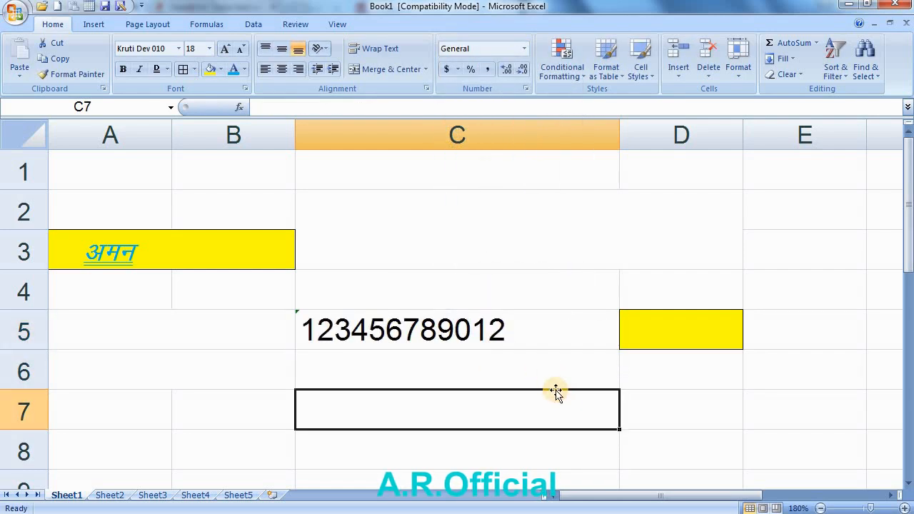
Step: Apply the percent style to empty cell C6, and try decreasing and increasing the decimals of cell C5
{"action": "key", "text": "Up"}
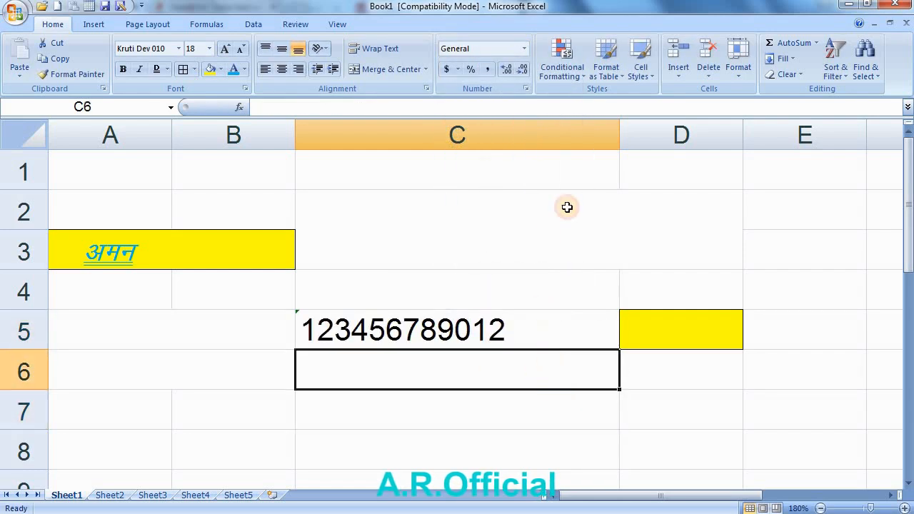
{"action": "left_click", "coordinate": [471, 69]}
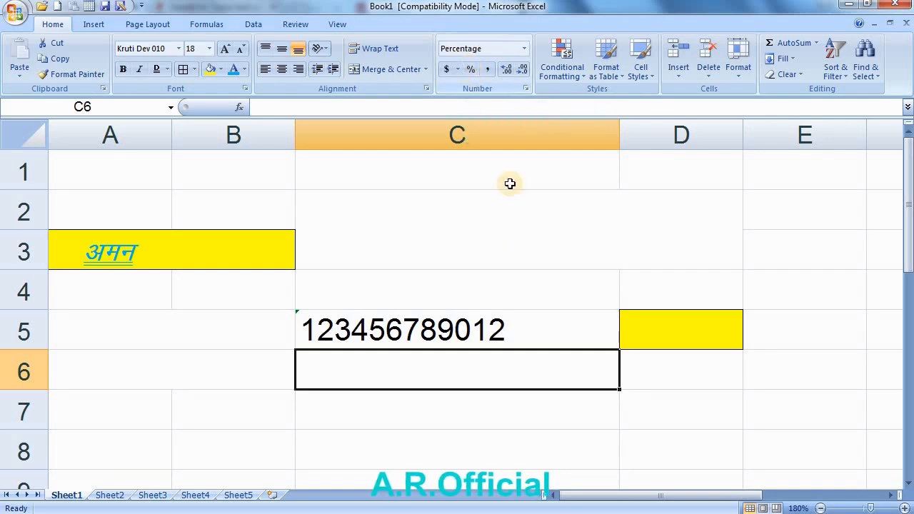
{"action": "left_click", "coordinate": [521, 333]}
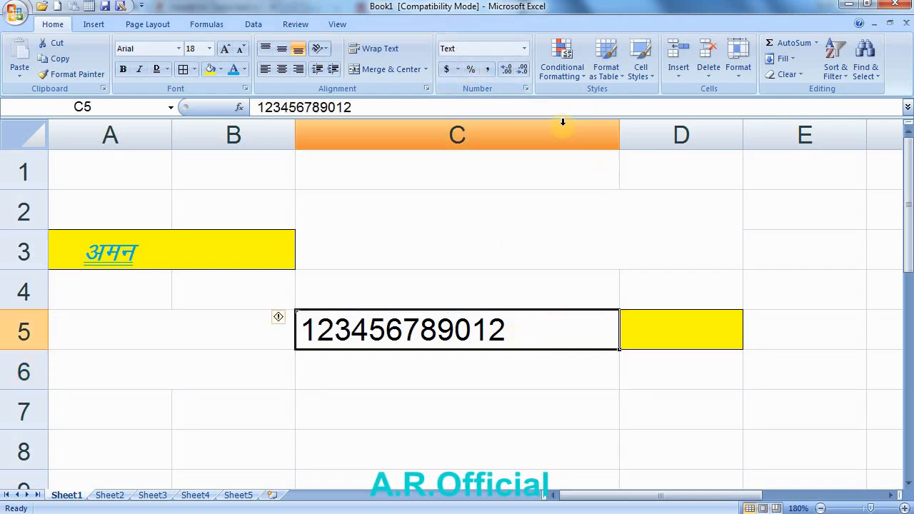
{"action": "left_click", "coordinate": [524, 71]}
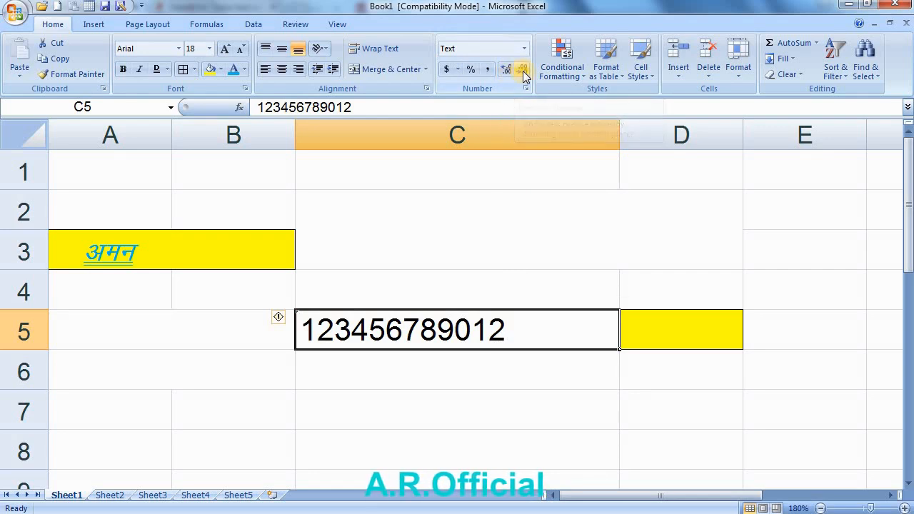
{"action": "left_click", "coordinate": [510, 73]}
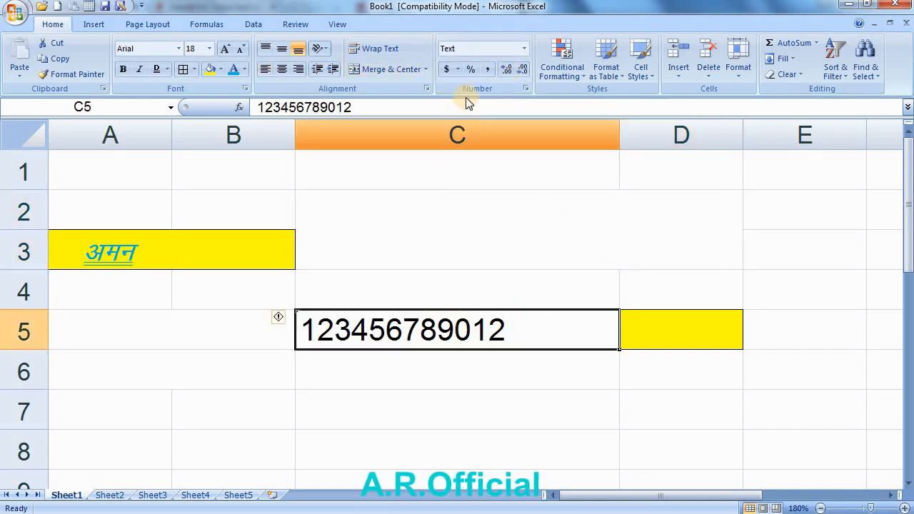
Step: Enter 10 in cell C7 and center it horizontally
{"action": "left_click", "coordinate": [189, 333]}
{"action": "left_click", "coordinate": [429, 406]}
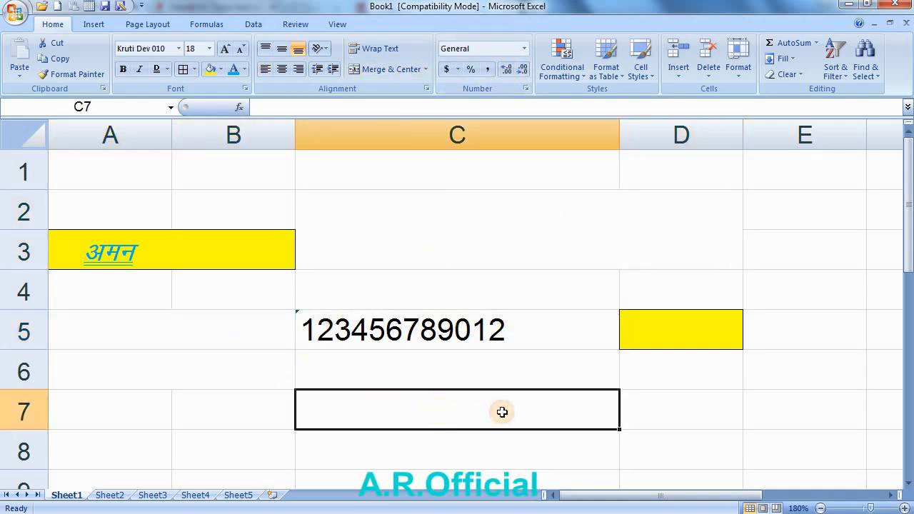
{"action": "type", "text": "10"}
{"action": "left_click", "coordinate": [704, 410]}
{"action": "left_click", "coordinate": [501, 405]}
{"action": "left_click", "coordinate": [282, 69]}
Step: Increase the decimals of cell C7 to two places and change its font to Arial
{"action": "left_click", "coordinate": [505, 69]}
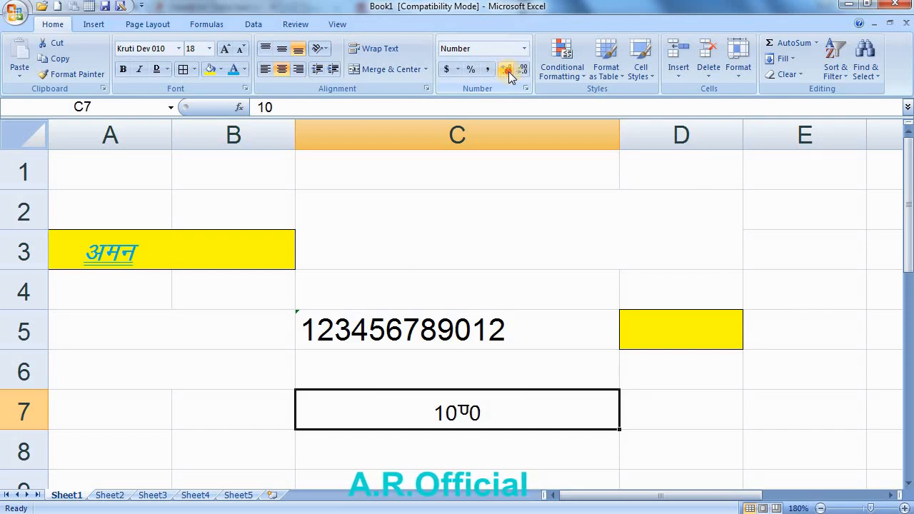
{"action": "left_click", "coordinate": [508, 72]}
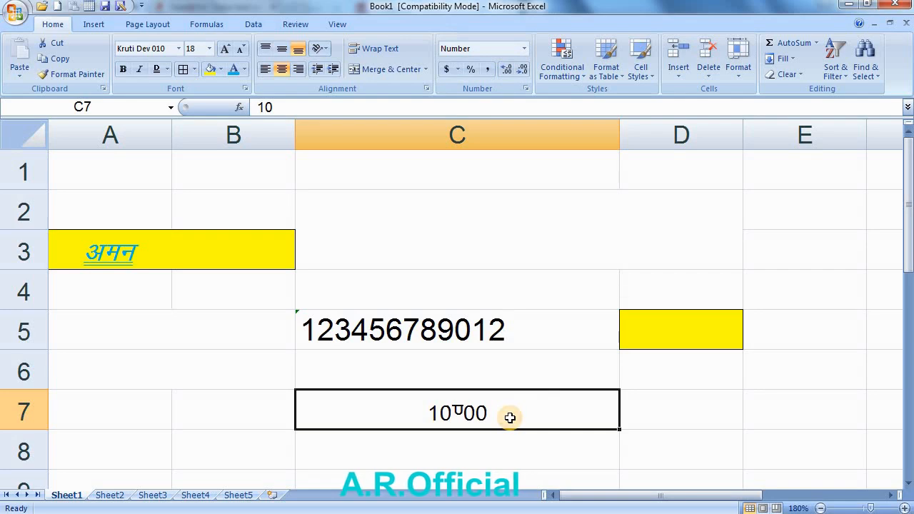
{"action": "left_click", "coordinate": [150, 47]}
{"action": "type", "text": "AR"}
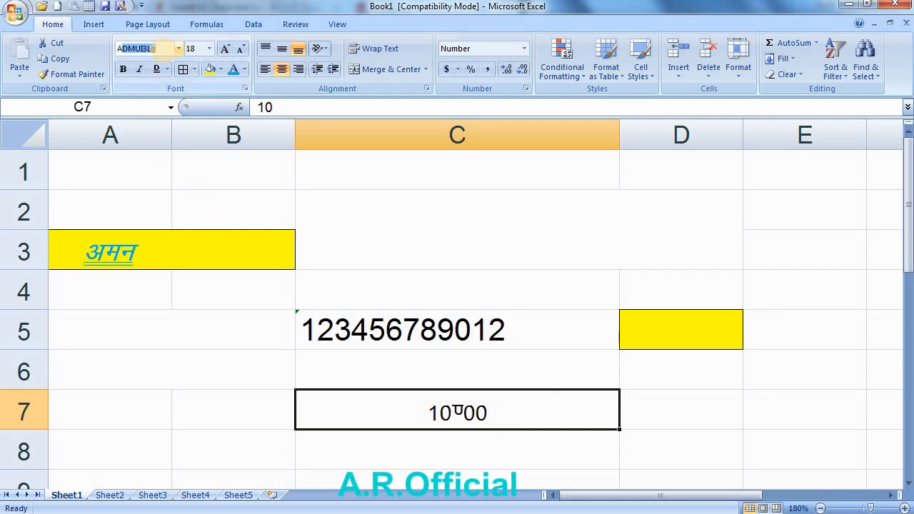
{"action": "type", "text": "ial"}
{"action": "key", "text": "Return"}
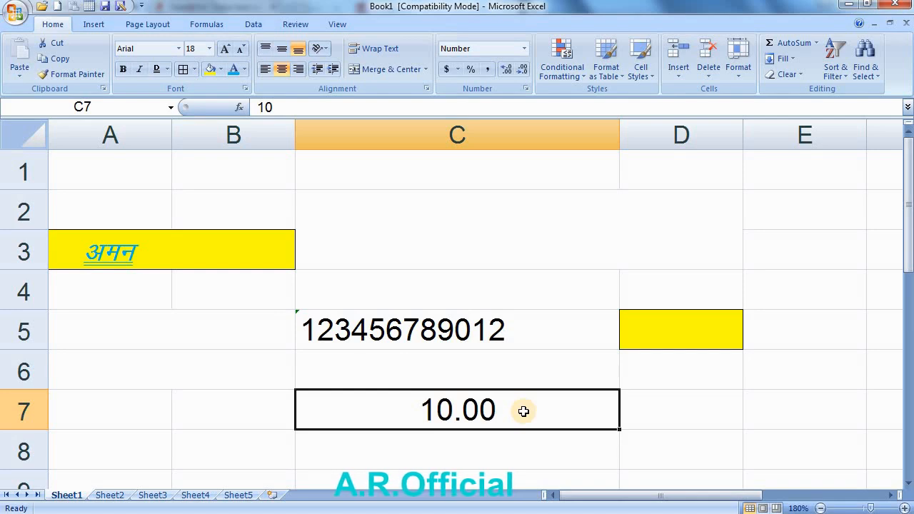
Step: Decrease the decimals of cell C7 until it shows a whole number
{"action": "left_click", "coordinate": [663, 416]}
{"action": "left_click", "coordinate": [559, 410]}
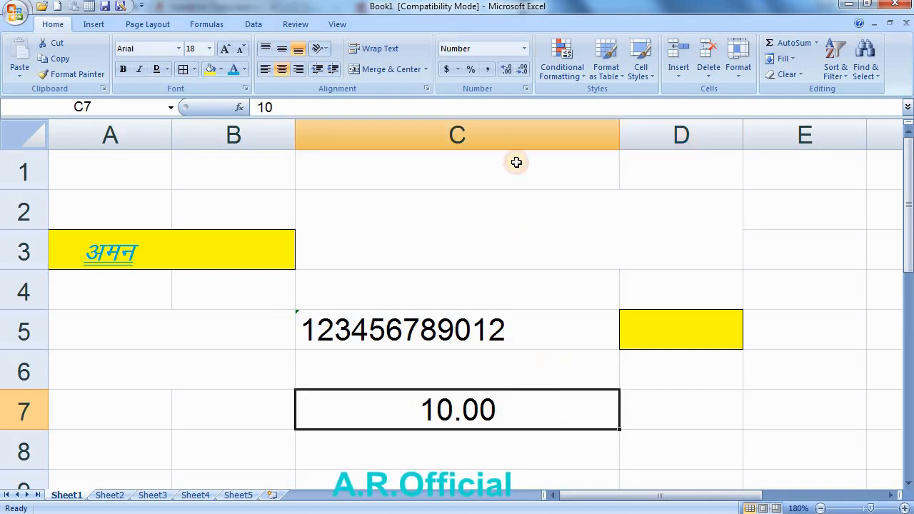
{"action": "left_click", "coordinate": [521, 72]}
{"action": "left_click", "coordinate": [521, 71]}
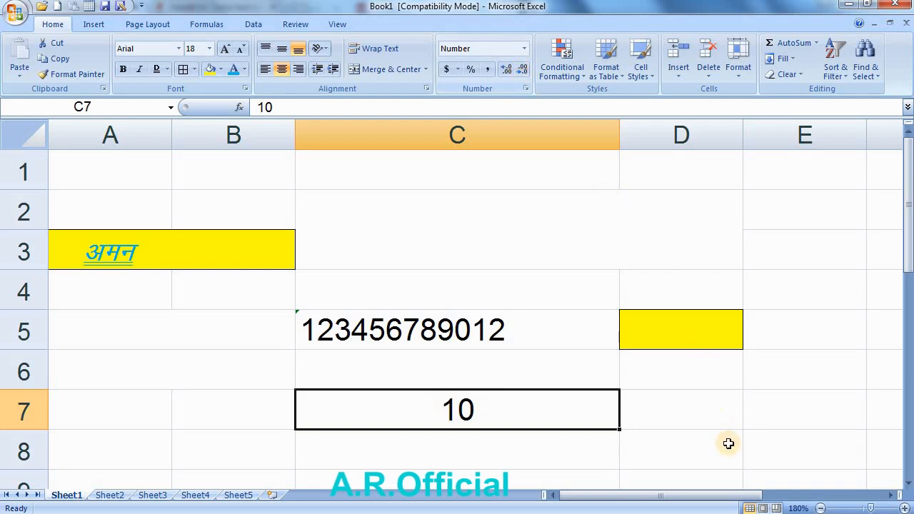
{"action": "left_click", "coordinate": [703, 414]}
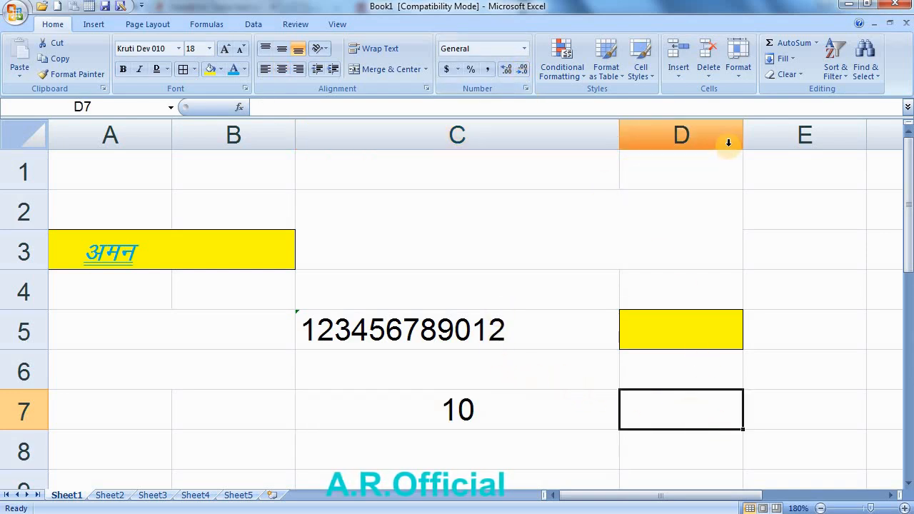
Step: Insert a new column before column C
{"action": "left_click", "coordinate": [499, 322]}
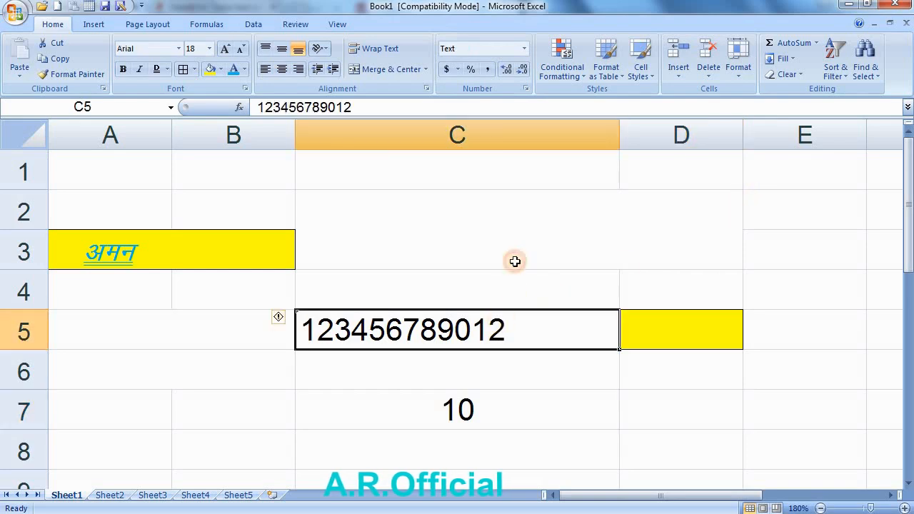
{"action": "left_click", "coordinate": [418, 133]}
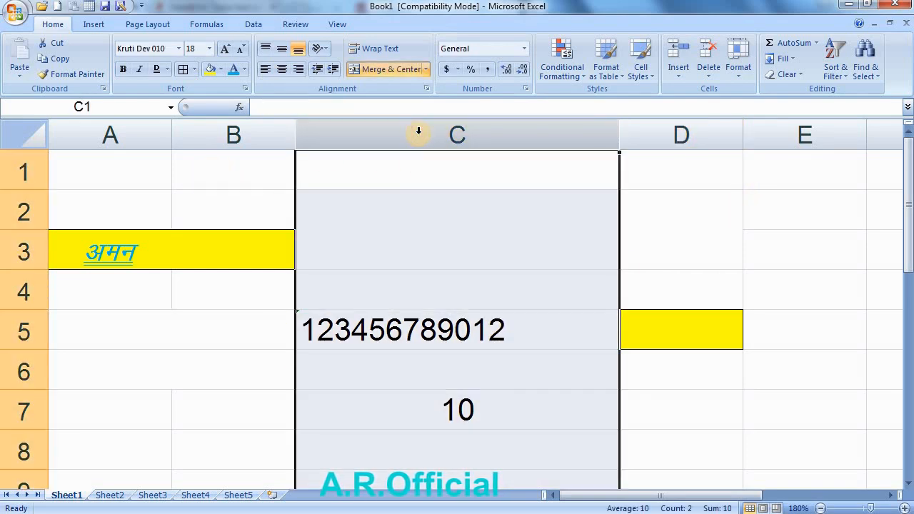
{"action": "left_click", "coordinate": [678, 76]}
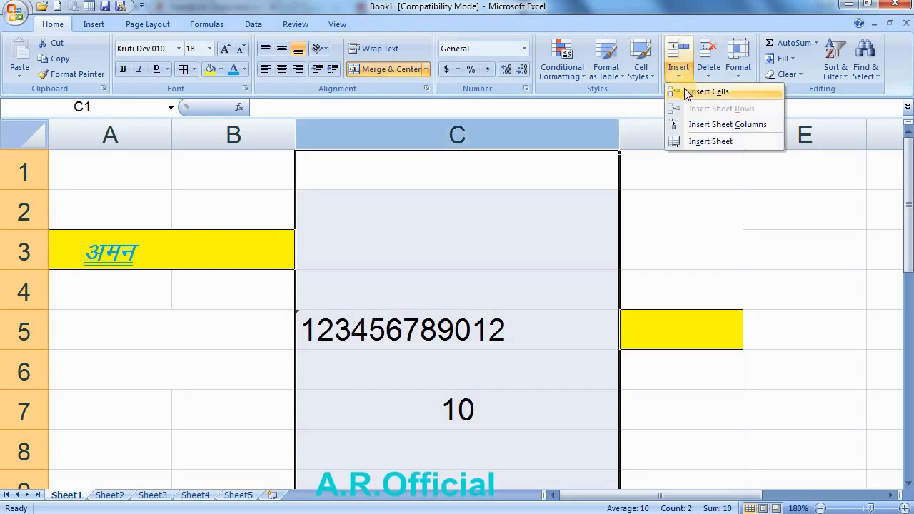
{"action": "left_click", "coordinate": [687, 92]}
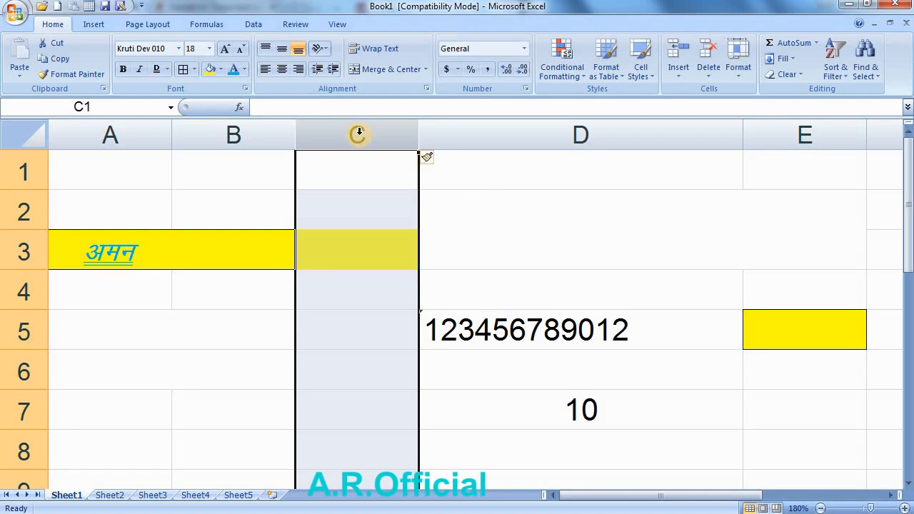
{"action": "left_click", "coordinate": [471, 215]}
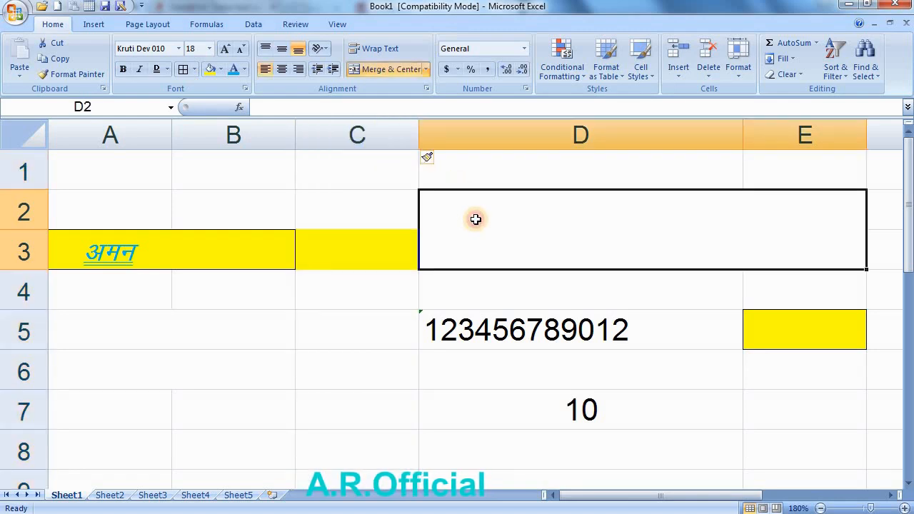
{"action": "left_click", "coordinate": [386, 126]}
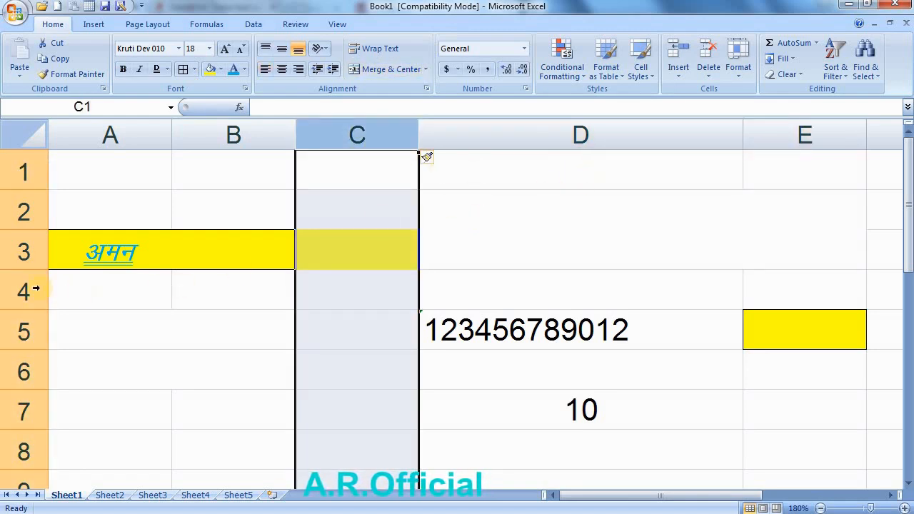
Step: Insert a new row above row 4
{"action": "left_click", "coordinate": [29, 286]}
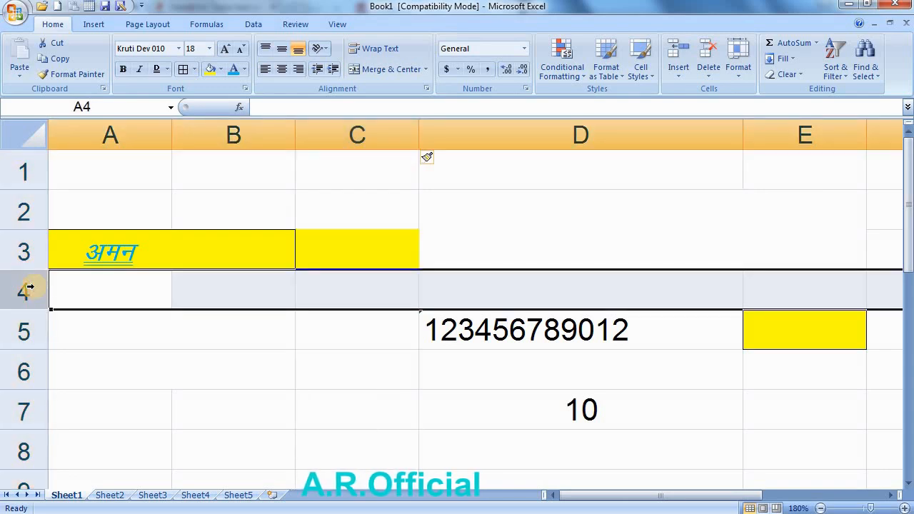
{"action": "left_click", "coordinate": [678, 75]}
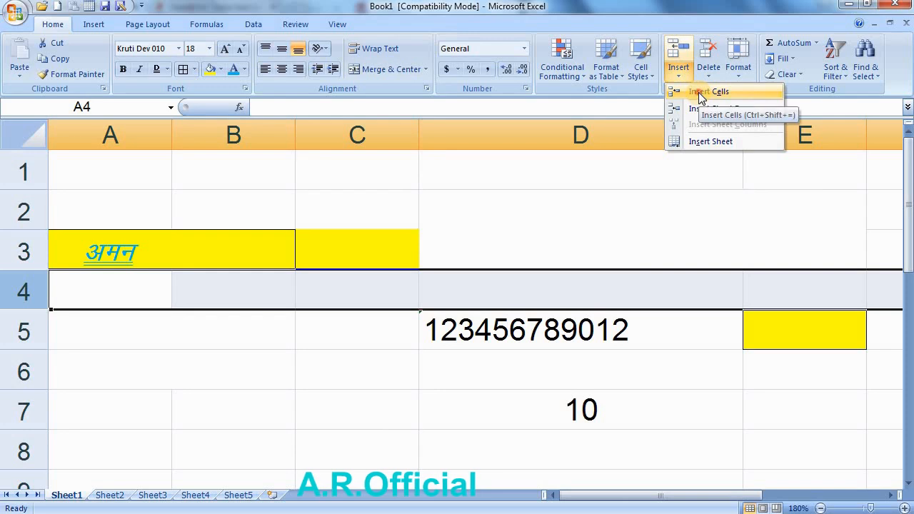
{"action": "left_click", "coordinate": [698, 94]}
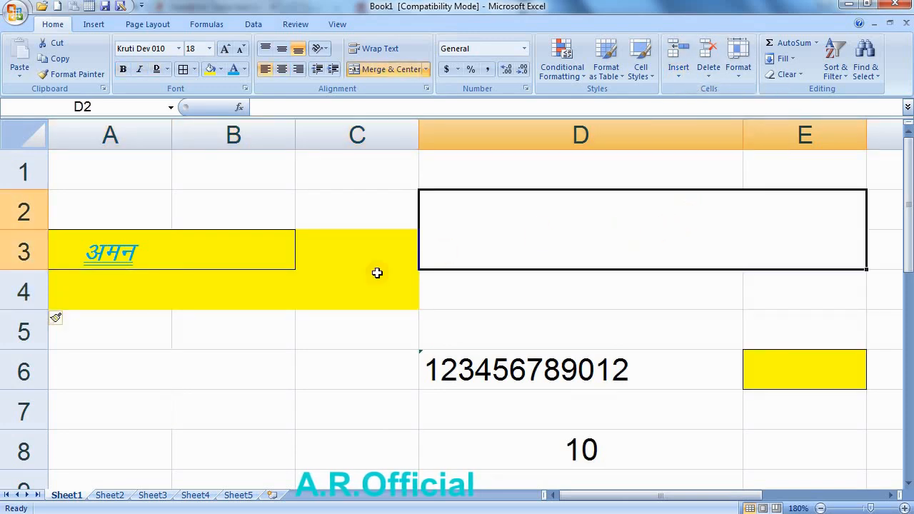
Step: Delete the newly inserted row 4
{"action": "left_click", "coordinate": [20, 285]}
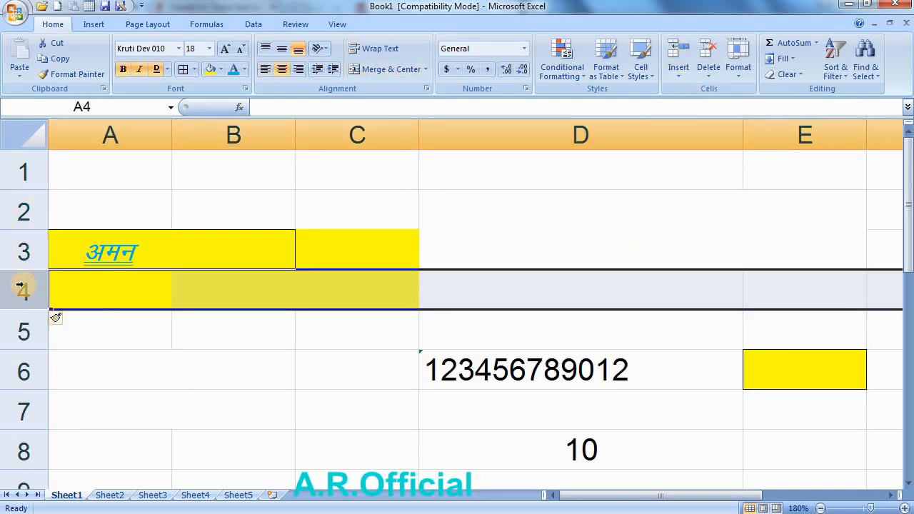
{"action": "left_click", "coordinate": [706, 76]}
{"action": "left_click", "coordinate": [742, 92]}
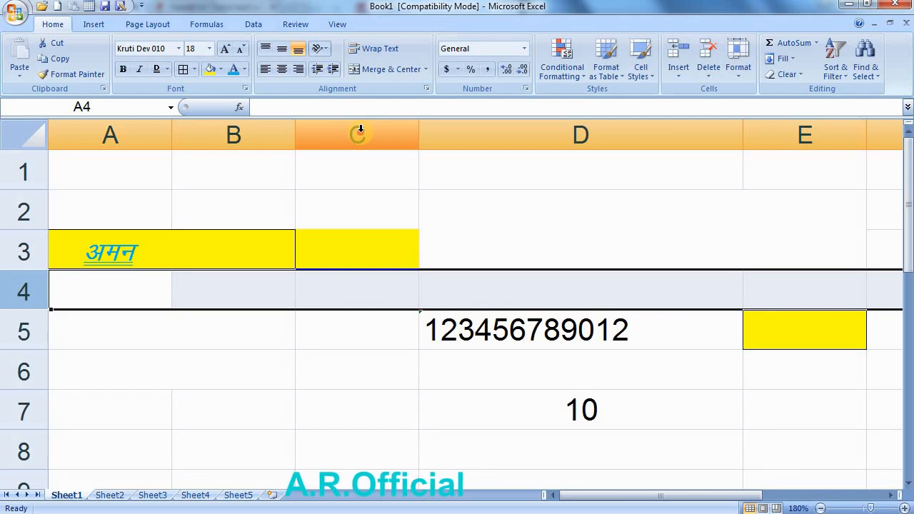
Step: Delete the newly inserted column C
{"action": "left_click", "coordinate": [360, 129]}
{"action": "left_click", "coordinate": [708, 74]}
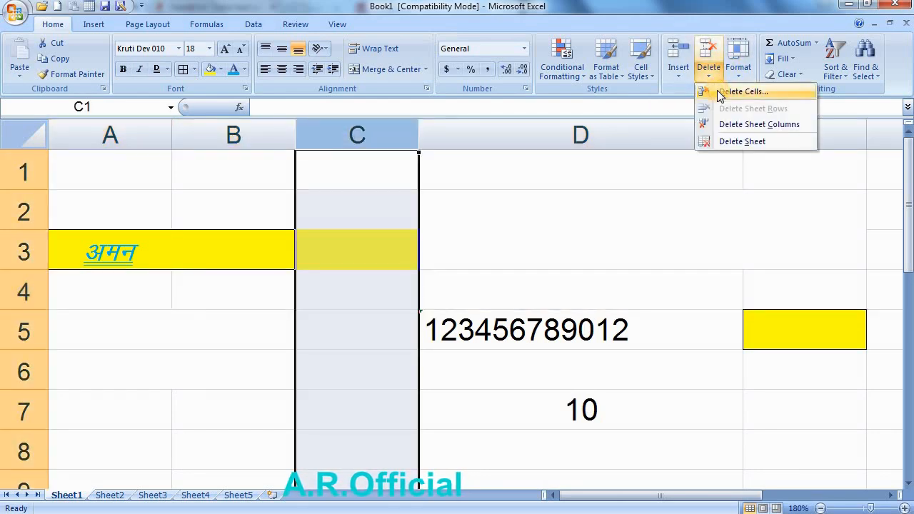
{"action": "left_click", "coordinate": [719, 93]}
{"action": "left_click", "coordinate": [707, 173]}
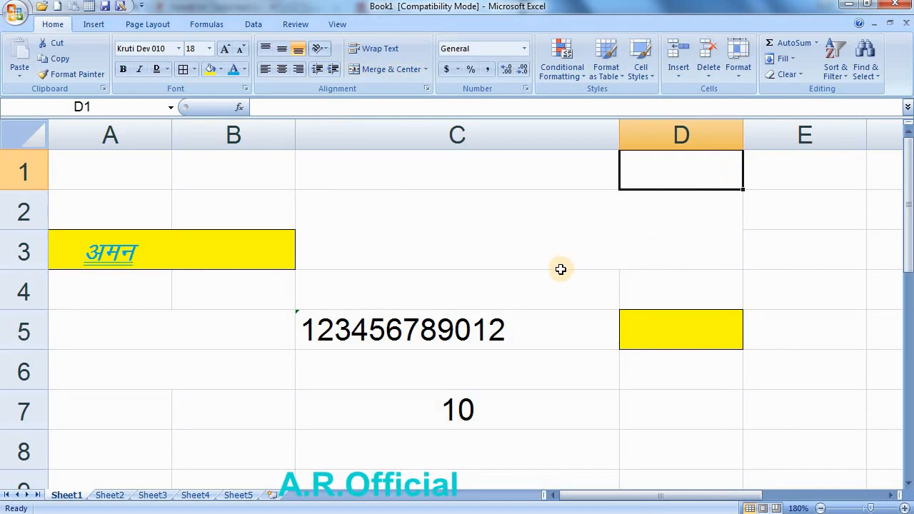
Step: Enter 10 in cells D4 and D5
{"action": "left_click", "coordinate": [666, 299]}
{"action": "type", "text": "10"}
{"action": "key", "text": "Return"}
{"action": "type", "text": "10"}
{"action": "key", "text": "Return"}
Step: Format cells D4:D5 in the Calibri font and center them horizontally
{"action": "left_click_drag", "start_coordinate": [711, 304], "coordinate": [710, 333]}
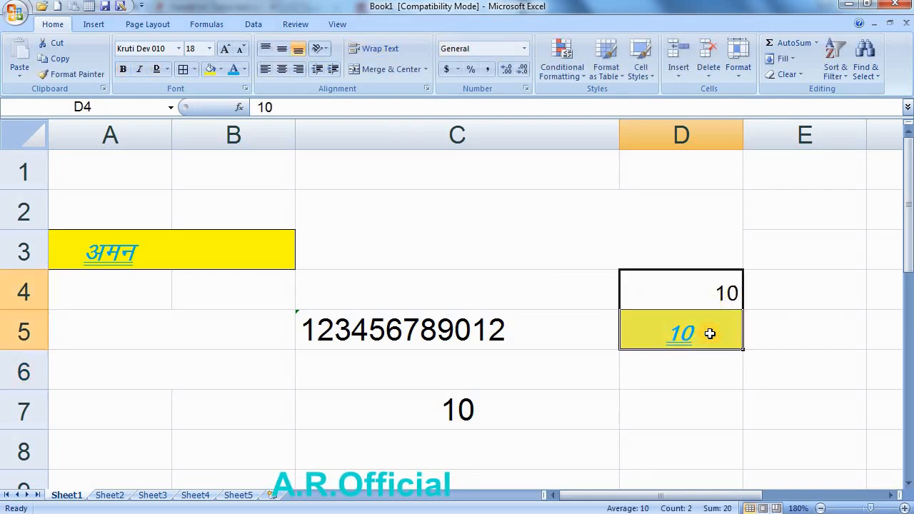
{"action": "left_click", "coordinate": [160, 48]}
{"action": "type", "text": "Ca"}
{"action": "key", "text": "Return"}
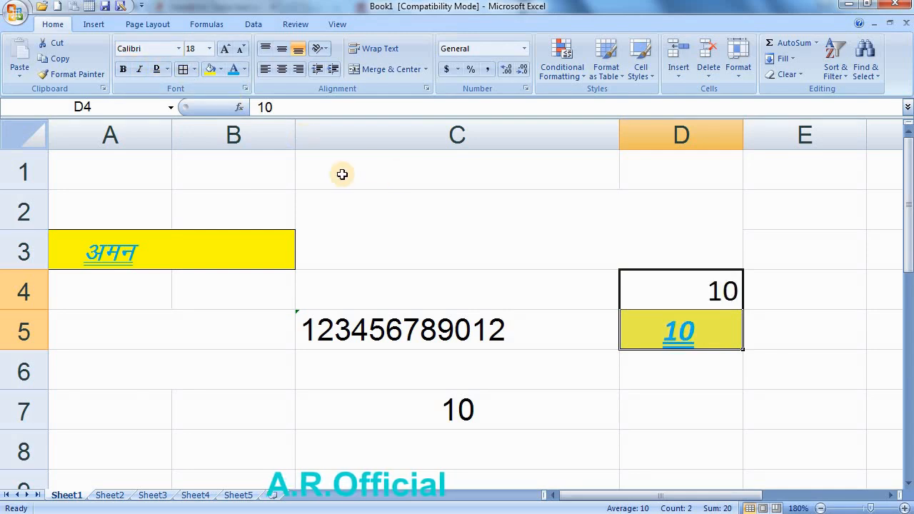
{"action": "left_click", "coordinate": [282, 68]}
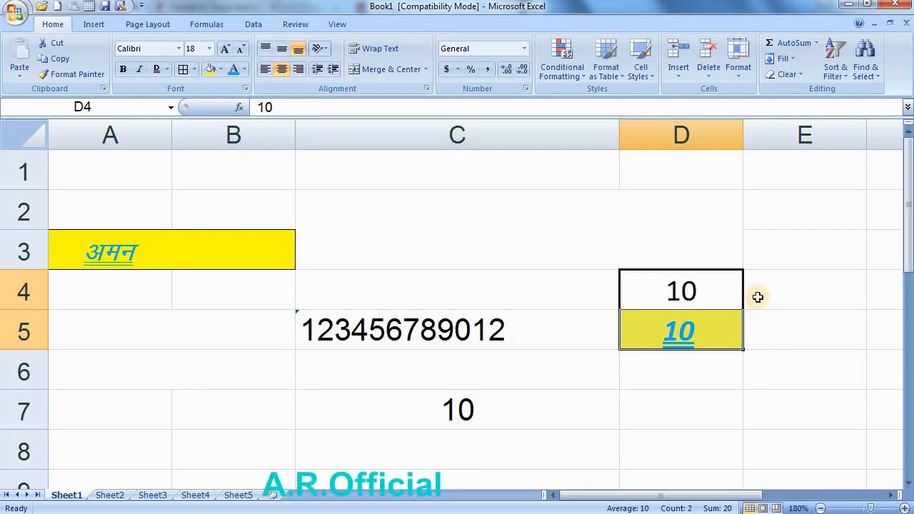
{"action": "left_click", "coordinate": [789, 300]}
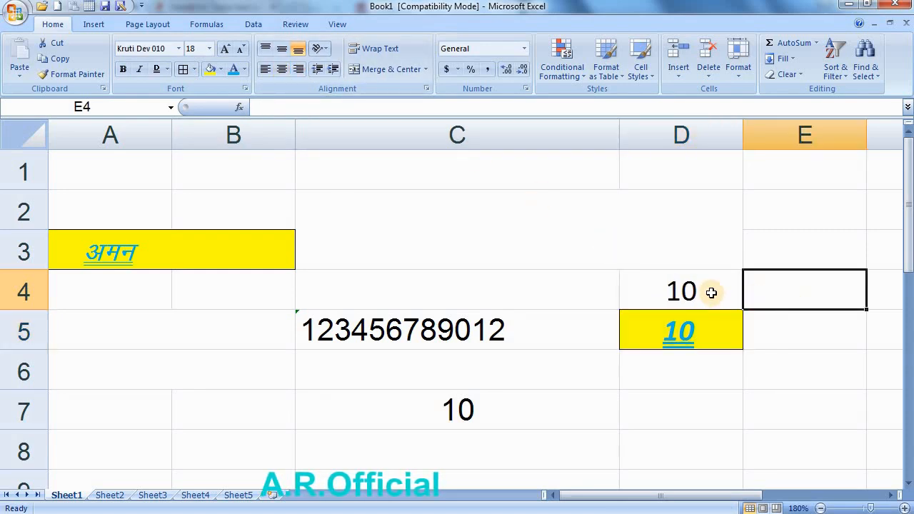
Step: Total D4:D5 into cell D6 with AutoSum and inspect the resulting formula
{"action": "left_click_drag", "start_coordinate": [711, 293], "coordinate": [702, 373]}
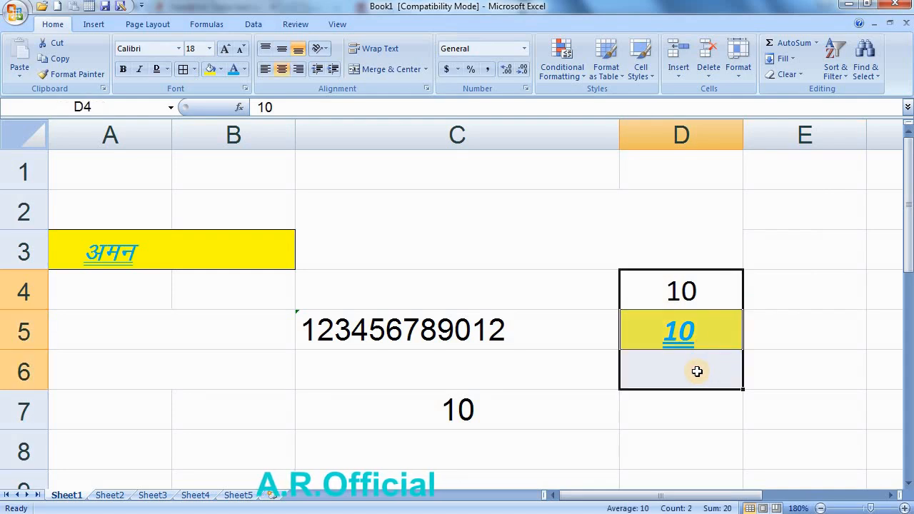
{"action": "left_click", "coordinate": [814, 46]}
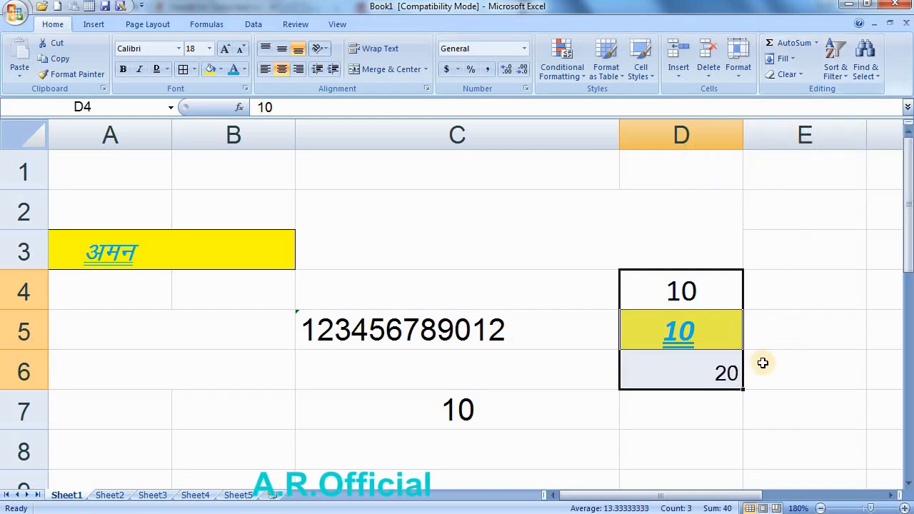
{"action": "left_click", "coordinate": [785, 370]}
{"action": "left_click", "coordinate": [728, 372]}
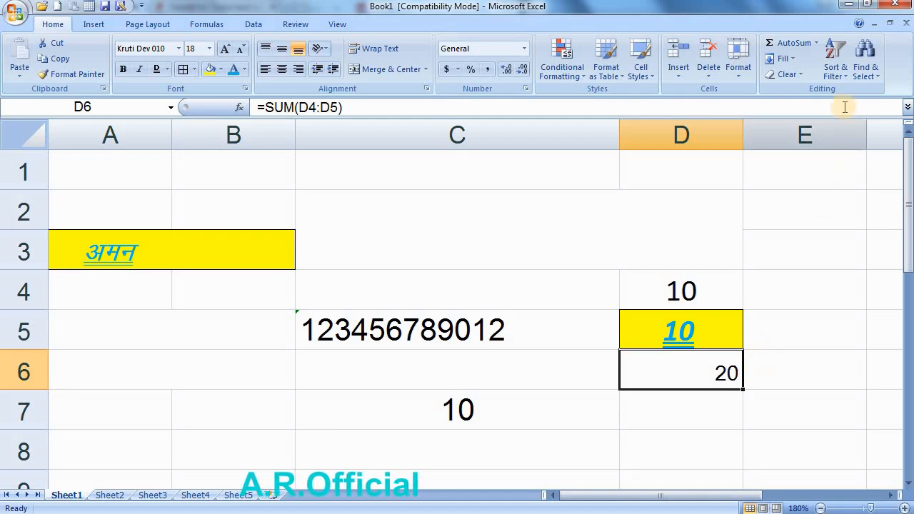
Step: Find the value 10 in the sheet, stepping through the matches one by one and then listing them all
{"action": "left_click", "coordinate": [869, 76]}
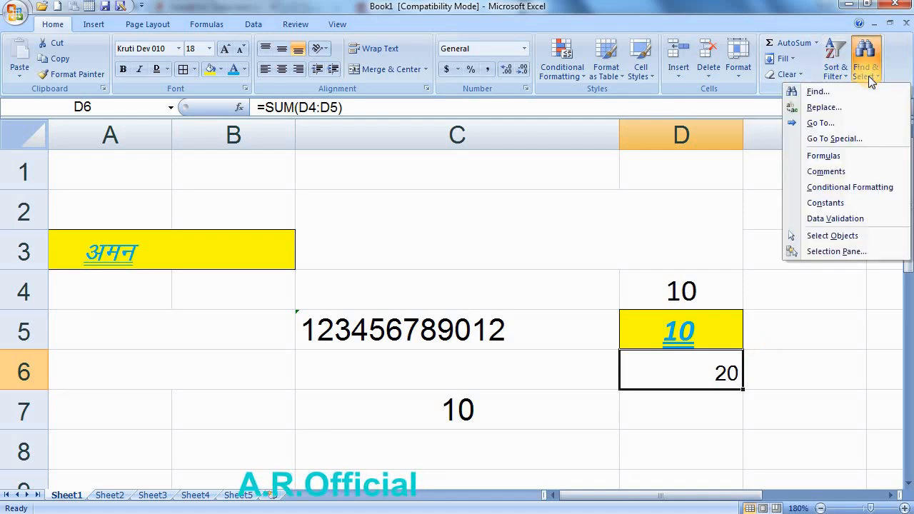
{"action": "left_click", "coordinate": [863, 88]}
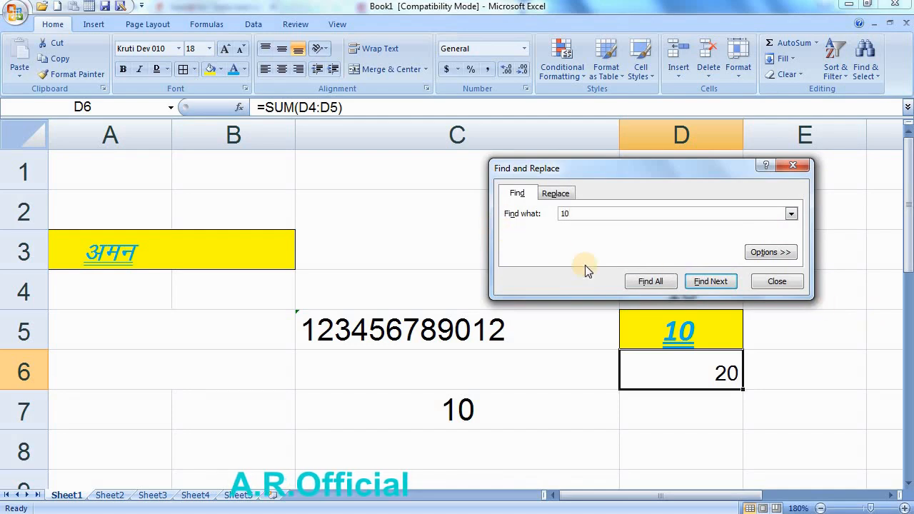
{"action": "left_click", "coordinate": [697, 283]}
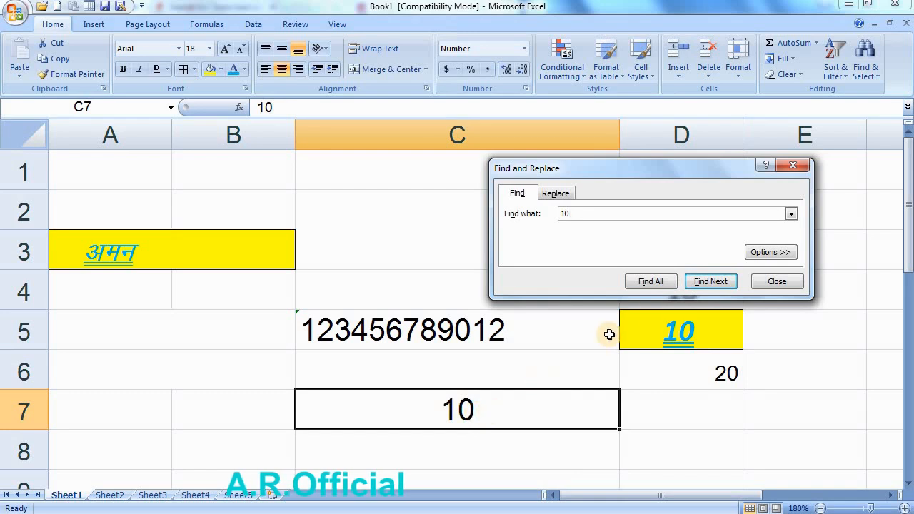
{"action": "left_click", "coordinate": [710, 282]}
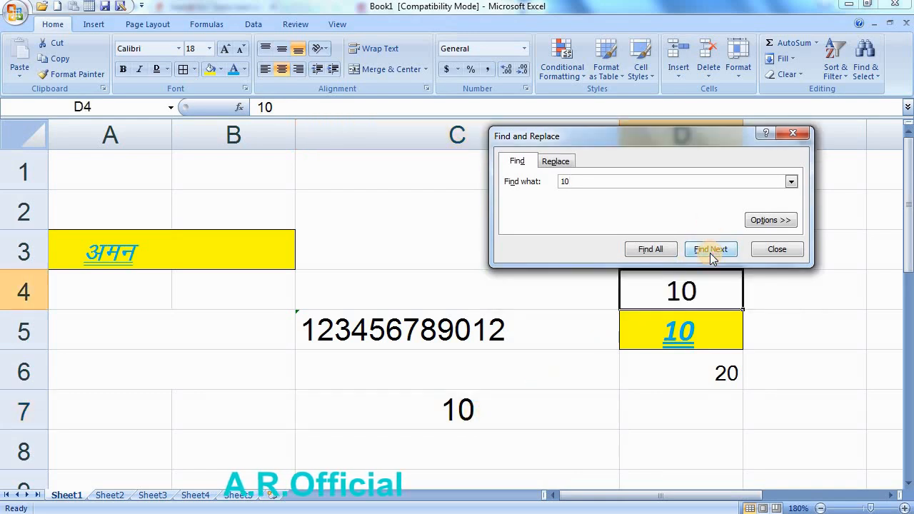
{"action": "left_click", "coordinate": [711, 251]}
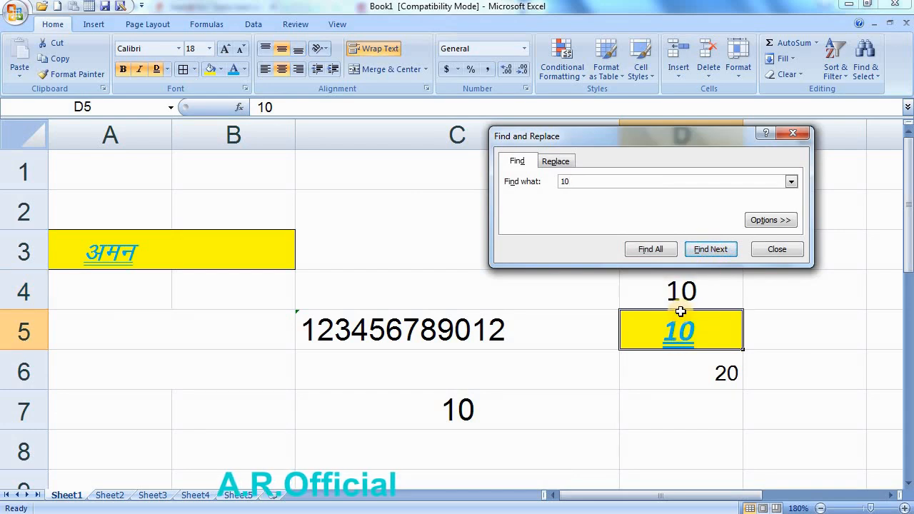
{"action": "left_click", "coordinate": [651, 249]}
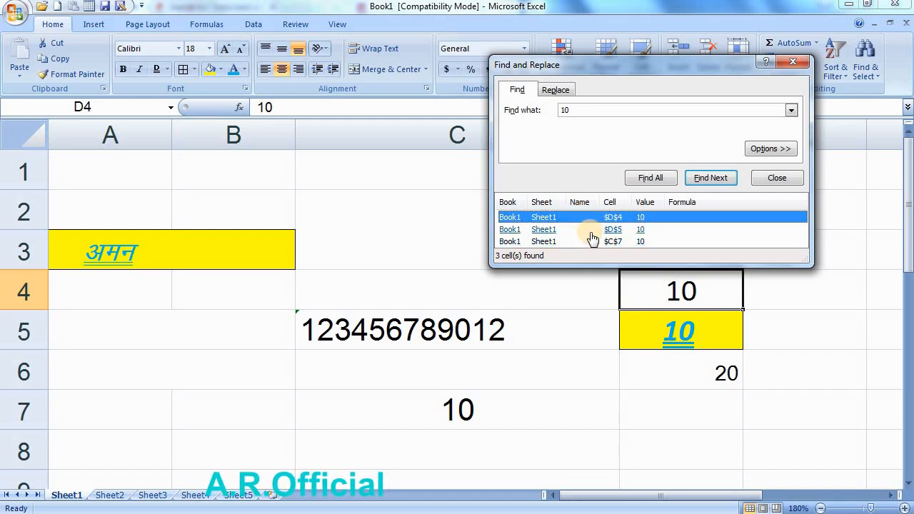
{"action": "left_click", "coordinate": [761, 178]}
{"action": "left_click", "coordinate": [767, 294]}
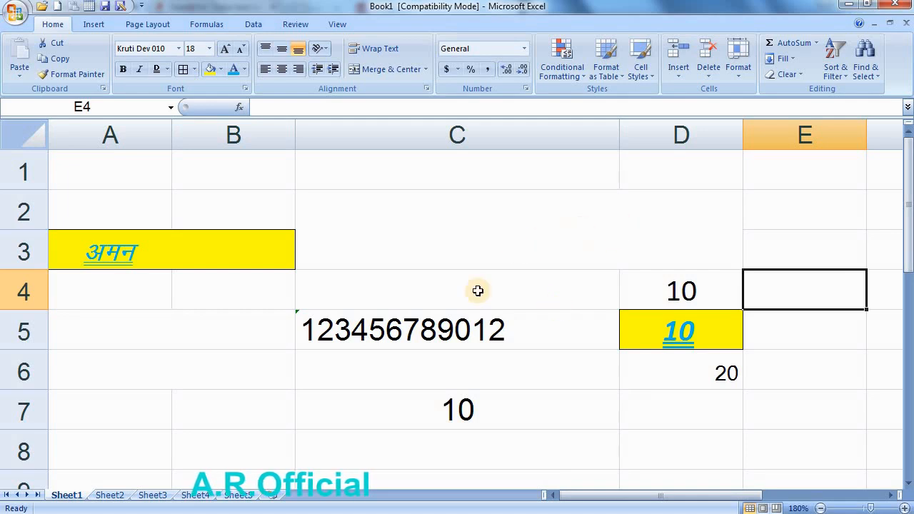
Step: Replace every 10 in the sheet with 15 and close the Find and Replace dialog
{"action": "left_click", "coordinate": [454, 250]}
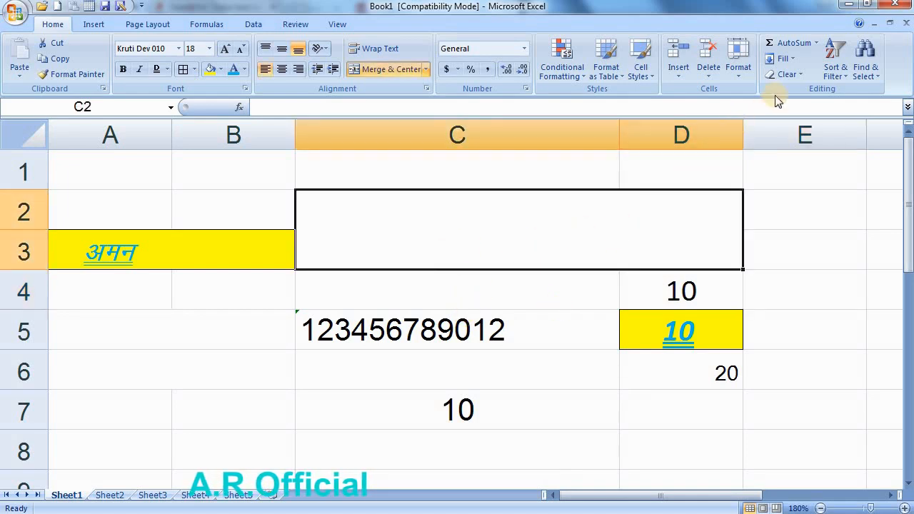
{"action": "left_click", "coordinate": [860, 78]}
{"action": "left_click", "coordinate": [845, 105]}
{"action": "left_click_drag", "start_coordinate": [631, 115], "coordinate": [243, 172]}
{"action": "left_click_drag", "start_coordinate": [212, 200], "coordinate": [95, 224]}
{"action": "left_click", "coordinate": [196, 217]}
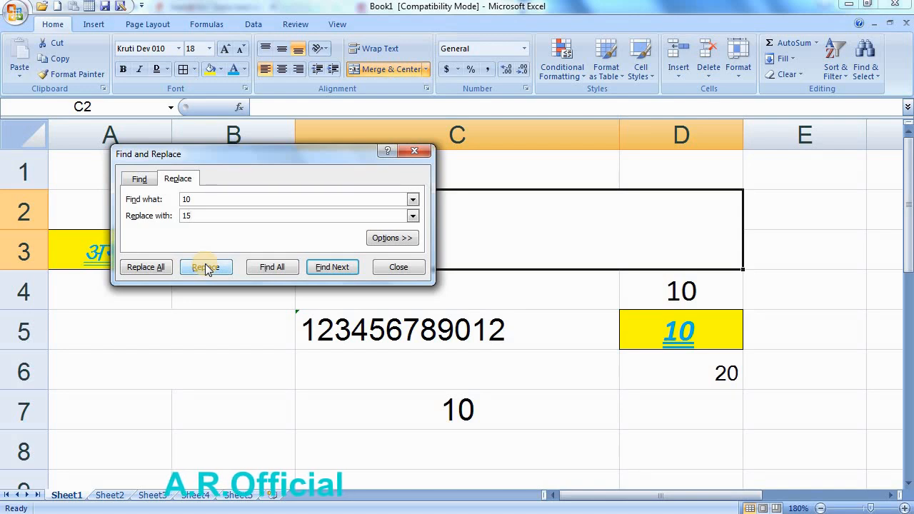
{"action": "left_click", "coordinate": [160, 270]}
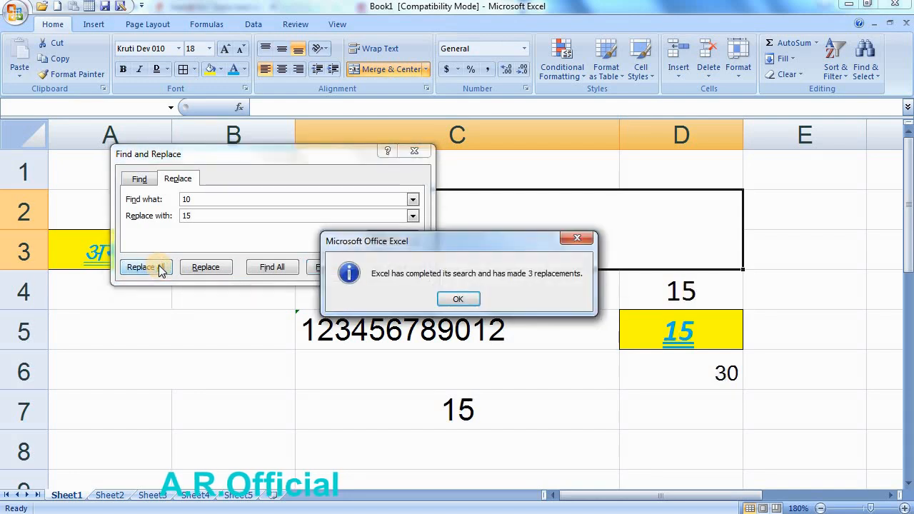
{"action": "left_click", "coordinate": [469, 300]}
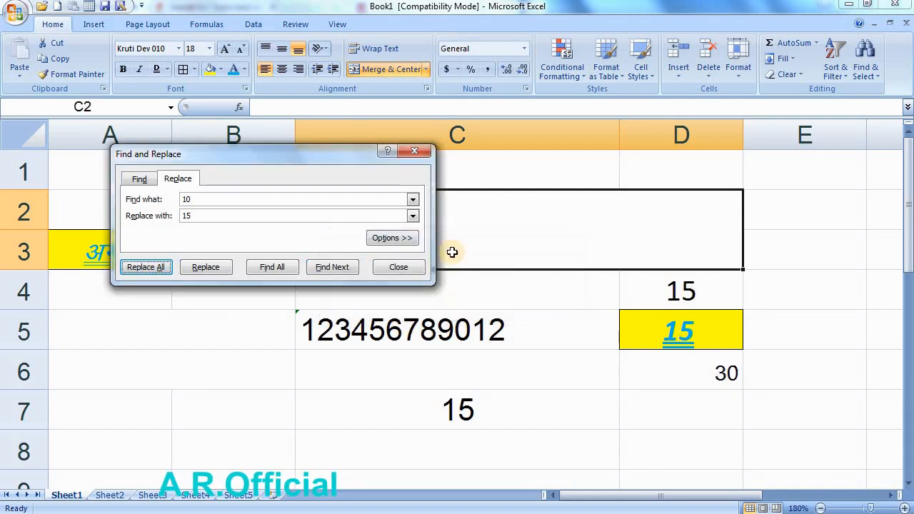
{"action": "left_click", "coordinate": [414, 151]}
{"action": "left_click_drag", "start_coordinate": [680, 291], "coordinate": [682, 317]}
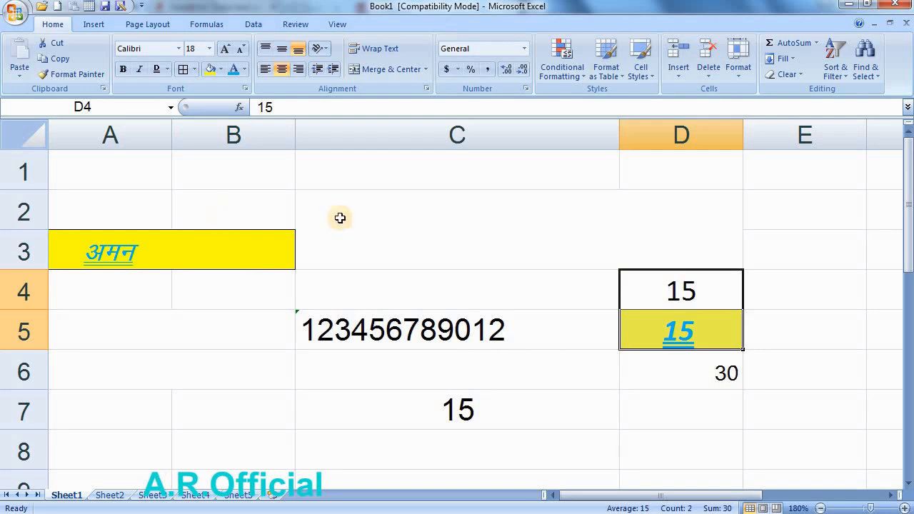
{"action": "left_click", "coordinate": [834, 74]}
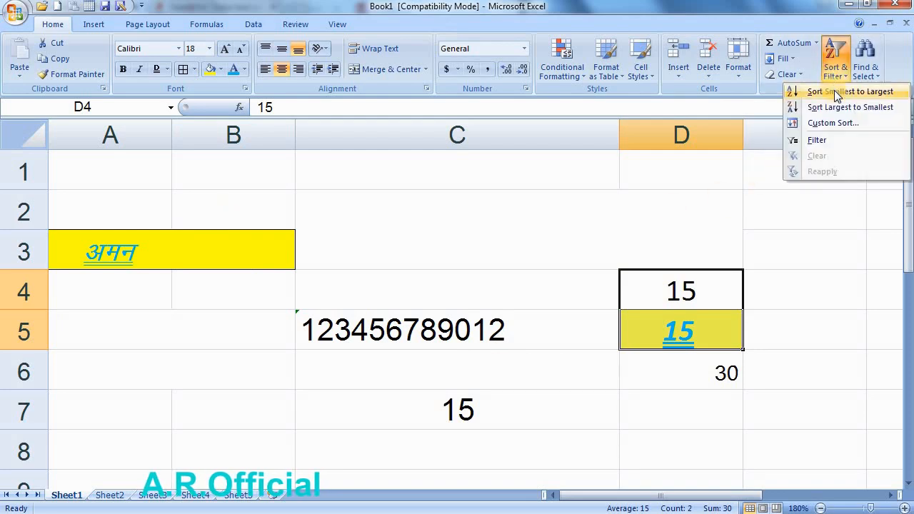
{"action": "left_click", "coordinate": [864, 255]}
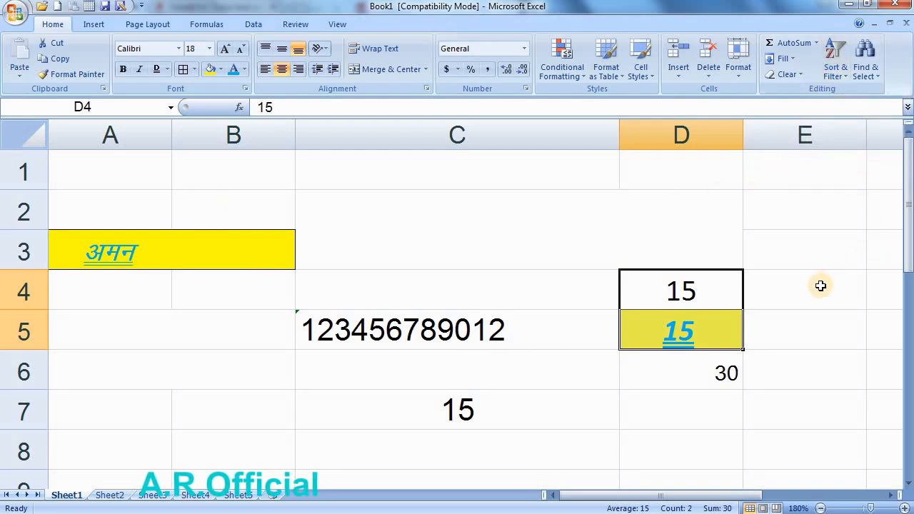
{"action": "scroll", "coordinate": [816, 287], "scroll_direction": "down", "scroll_amount": 1}
{"action": "scroll", "coordinate": [799, 293], "scroll_direction": "down", "scroll_amount": 1}
{"action": "scroll", "coordinate": [492, 295], "scroll_direction": "up", "scroll_amount": 2}
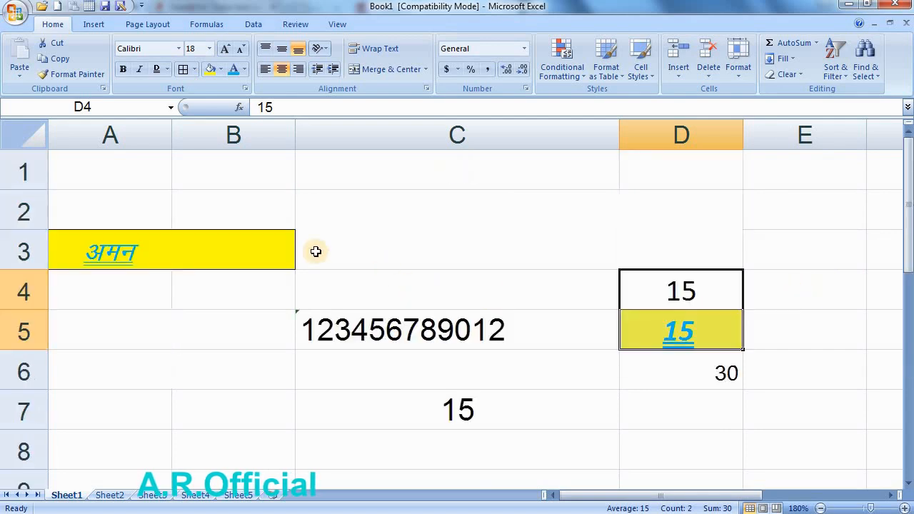
Step: Select the entire sheet and delete all its cells
{"action": "right_click", "coordinate": [37, 133]}
{"action": "left_click", "coordinate": [11, 126]}
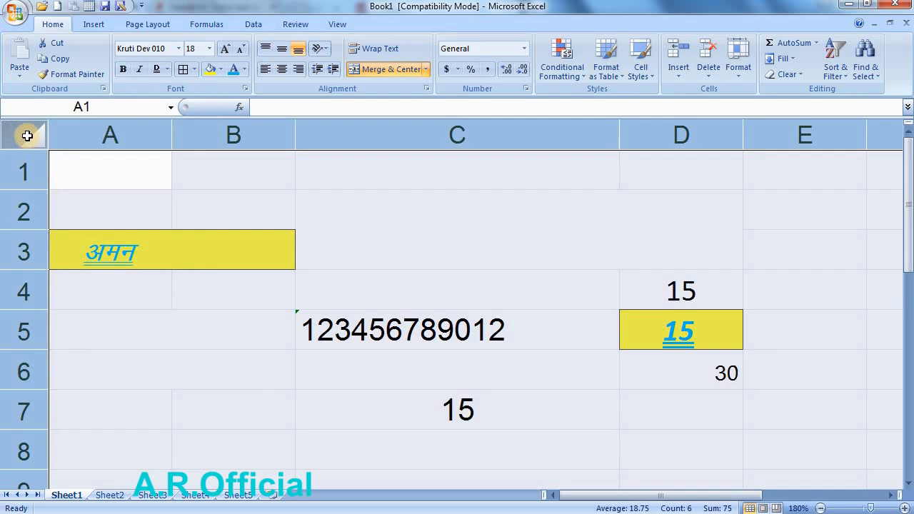
{"action": "right_click", "coordinate": [27, 136]}
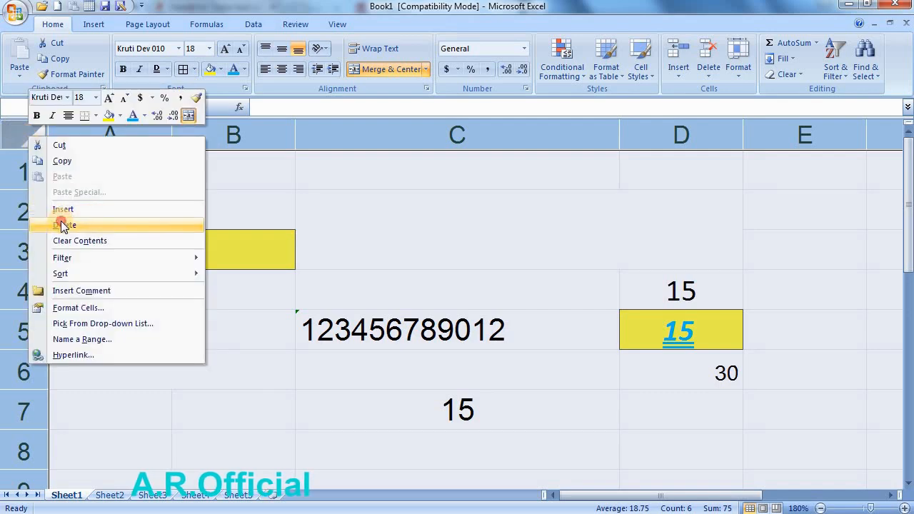
{"action": "left_click", "coordinate": [64, 225]}
{"action": "left_click", "coordinate": [373, 265]}
{"action": "left_click", "coordinate": [205, 210]}
Step: Enter the numbers 1, 2, 3 and 4 in cells B3 to B6
{"action": "left_click", "coordinate": [227, 248]}
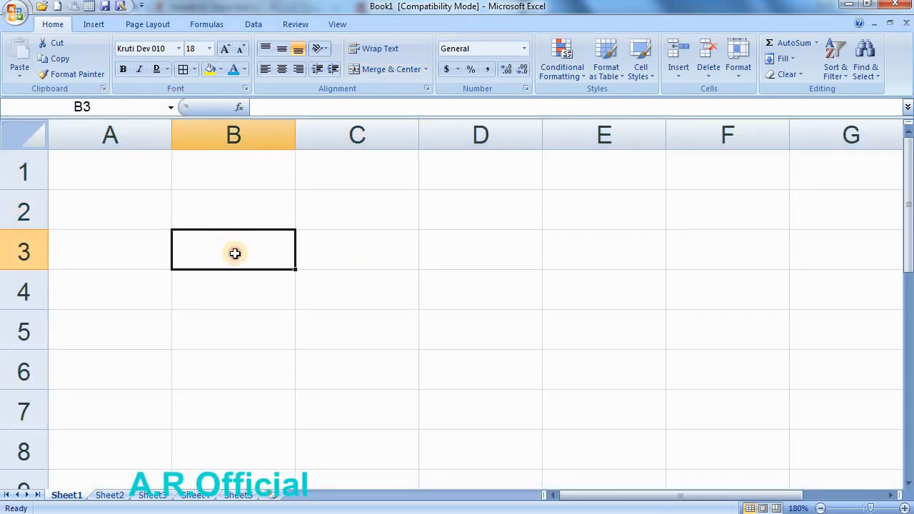
{"action": "type", "text": "1"}
{"action": "key", "text": "Return"}
{"action": "type", "text": "2"}
{"action": "key", "text": "Return"}
{"action": "type", "text": "3"}
{"action": "key", "text": "Return"}
{"action": "type", "text": "4"}
{"action": "key", "text": "Return"}
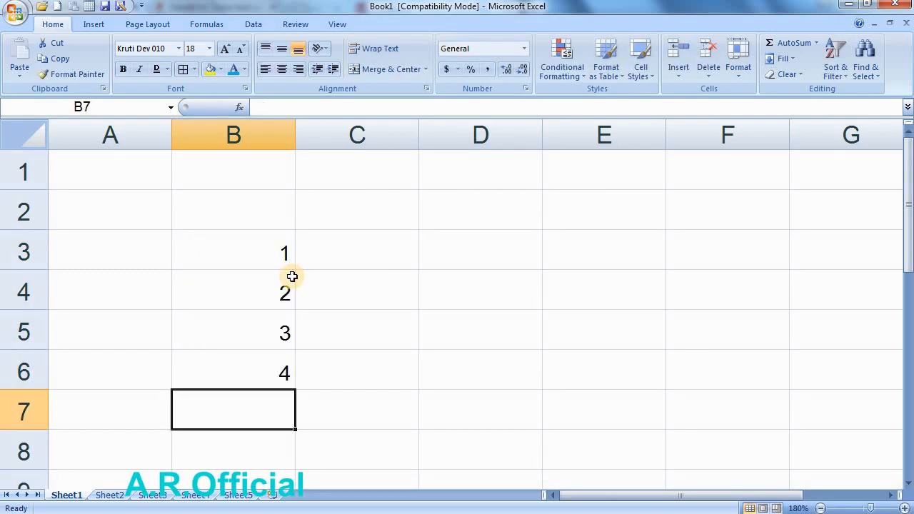
{"action": "left_click", "coordinate": [317, 253]}
{"action": "key", "text": "Down"}
{"action": "type", "text": "b"}
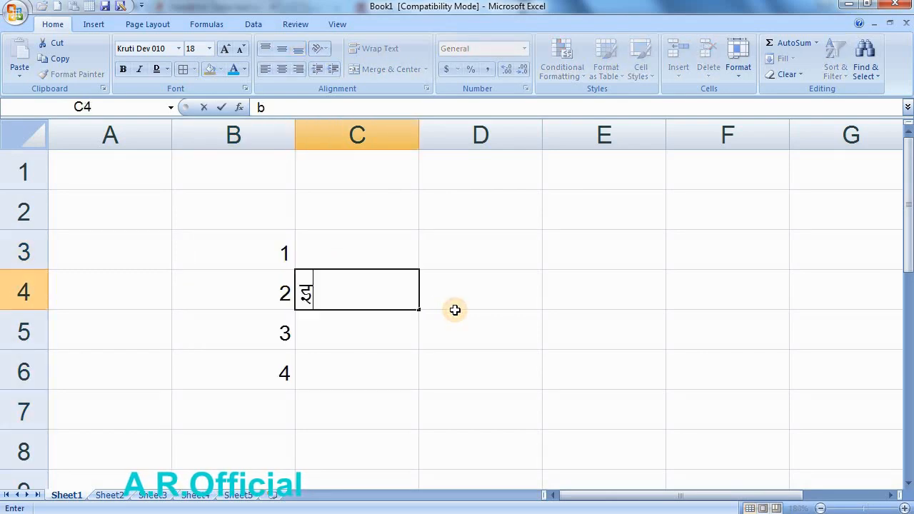
{"action": "key", "text": "Up"}
{"action": "left_click", "coordinate": [455, 311]}
{"action": "left_click", "coordinate": [342, 300]}
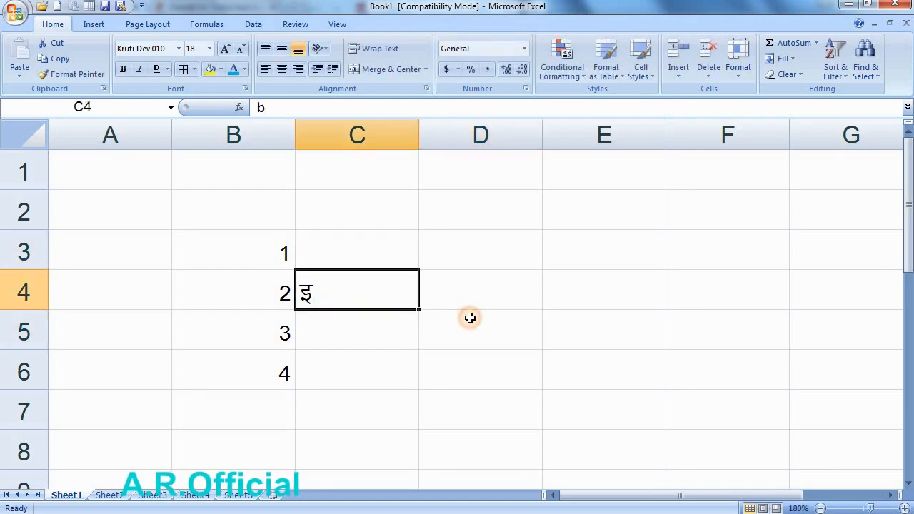
{"action": "key", "text": "Delete"}
{"action": "left_click", "coordinate": [470, 318]}
Step: Enter the Hindi letters अ, ब, स and द in cells C3 to C6, using the Kruti Dev characters v, c, l and n
{"action": "left_click", "coordinate": [345, 266]}
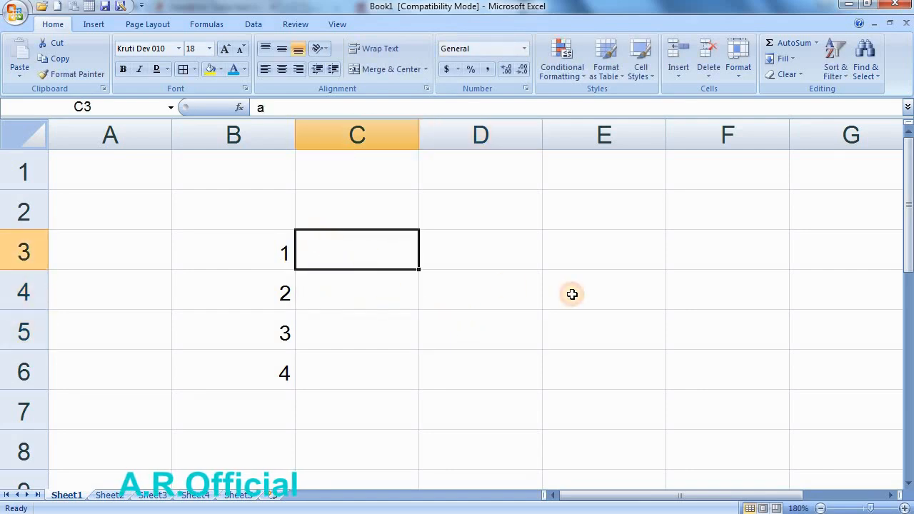
{"action": "type", "text": "v"}
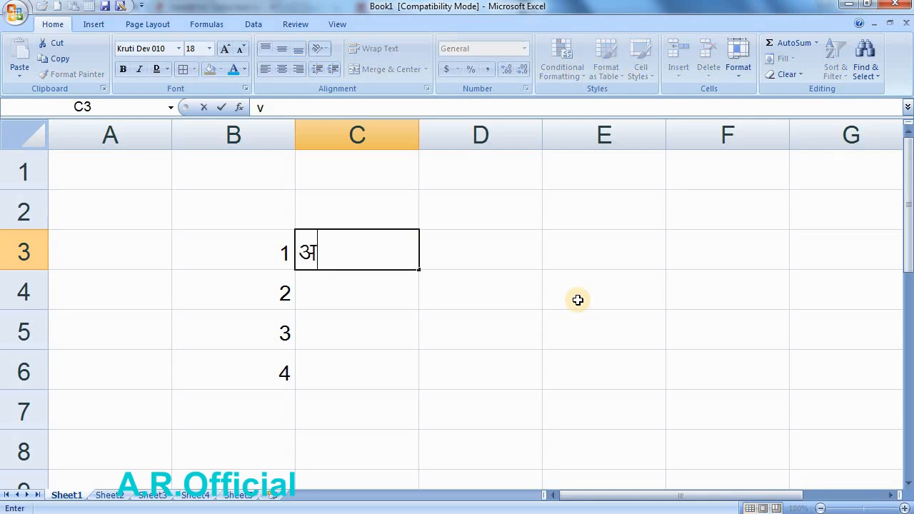
{"action": "key", "text": "Return"}
{"action": "type", "text": "c"}
{"action": "key", "text": "Return"}
{"action": "type", "text": "l"}
{"action": "key", "text": "Return"}
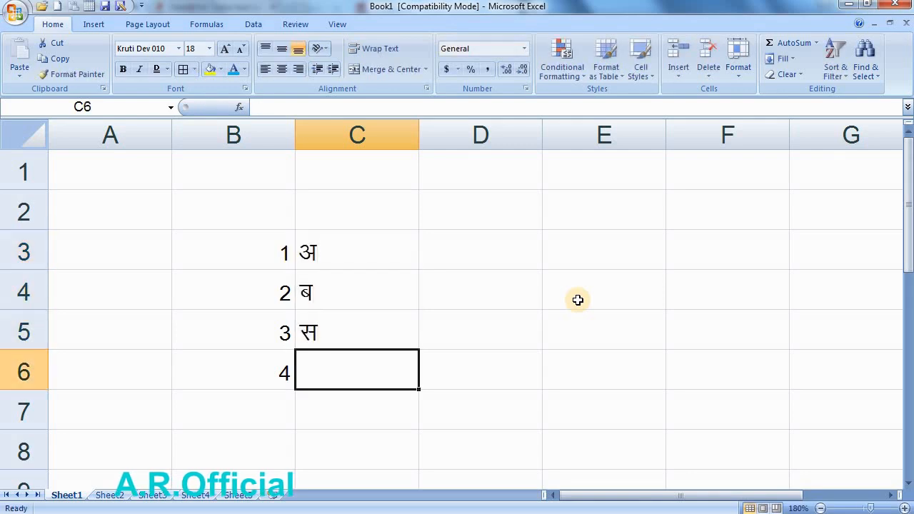
{"action": "type", "text": "n"}
{"action": "key", "text": "Return"}
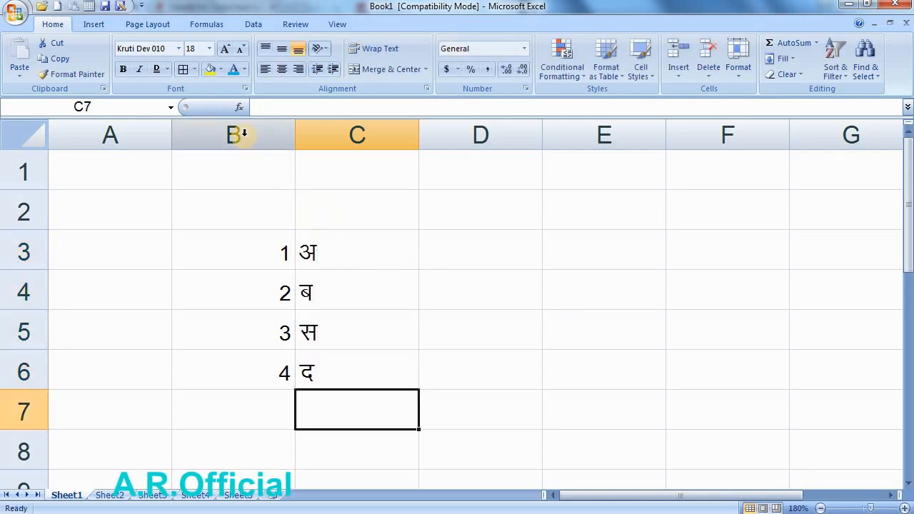
Step: Center the contents of columns B and C horizontally
{"action": "left_click_drag", "start_coordinate": [239, 135], "coordinate": [312, 139]}
{"action": "left_click", "coordinate": [282, 70]}
{"action": "left_click", "coordinate": [582, 280]}
Step: Enter 0 in cells B2 and C2 as the header row above the numbers and letters
{"action": "left_click_drag", "start_coordinate": [241, 202], "coordinate": [408, 204]}
{"action": "type", "text": "0"}
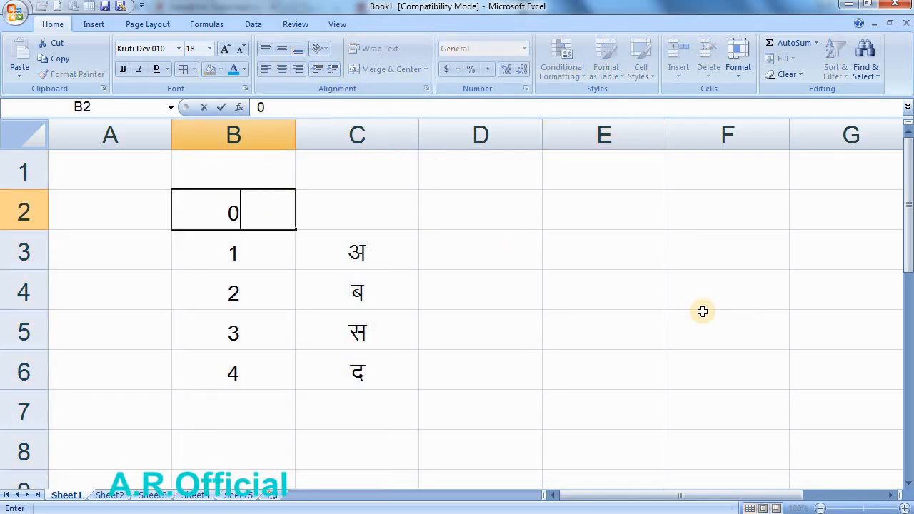
{"action": "left_click", "coordinate": [374, 215]}
{"action": "type", "text": "0"}
{"action": "key", "text": "Return"}
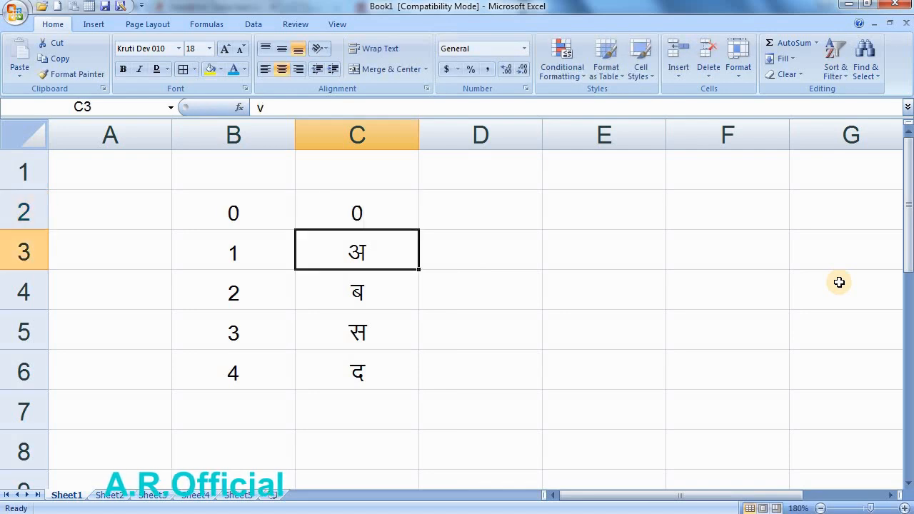
Step: Apply all borders to the table range B2:C6
{"action": "left_click_drag", "start_coordinate": [250, 212], "coordinate": [356, 373]}
{"action": "left_click", "coordinate": [182, 69]}
{"action": "left_click", "coordinate": [546, 298]}
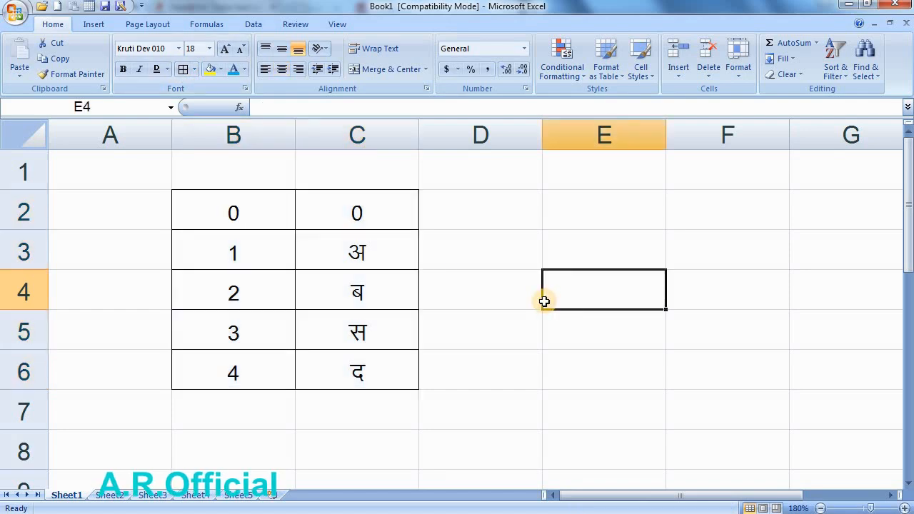
Step: Turn on filtering for the header cells B2:C2
{"action": "left_click_drag", "start_coordinate": [264, 213], "coordinate": [314, 222]}
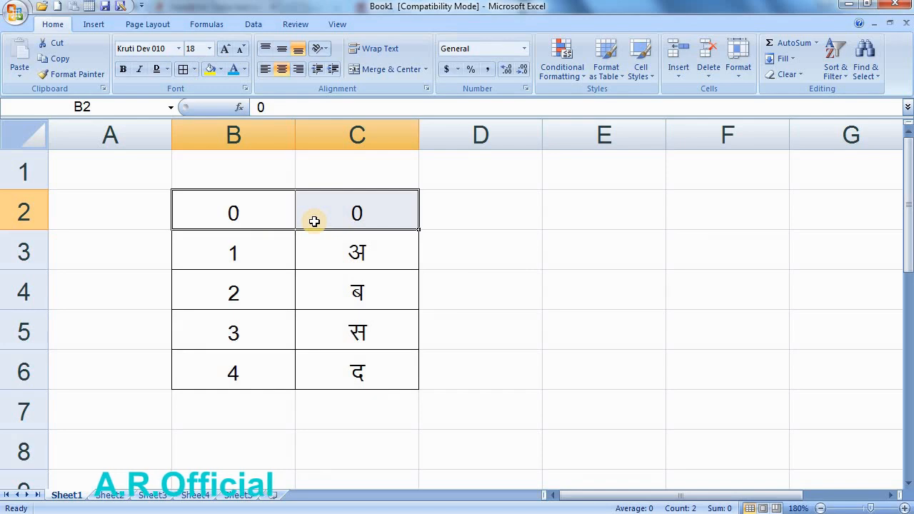
{"action": "left_click", "coordinate": [839, 80]}
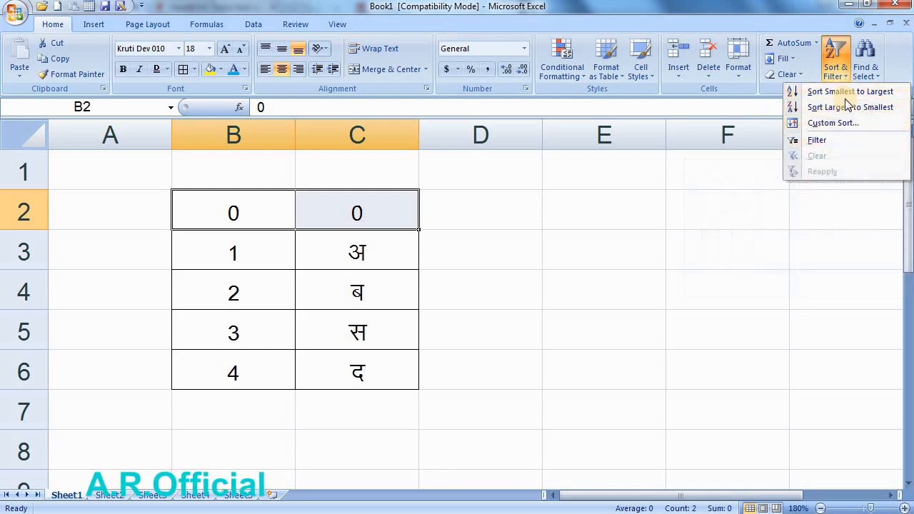
{"action": "left_click", "coordinate": [838, 140]}
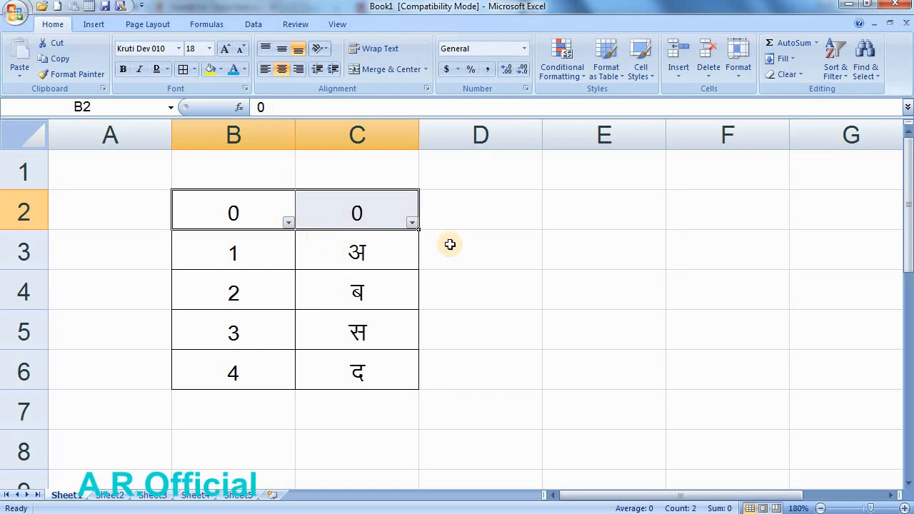
{"action": "left_click", "coordinate": [479, 243]}
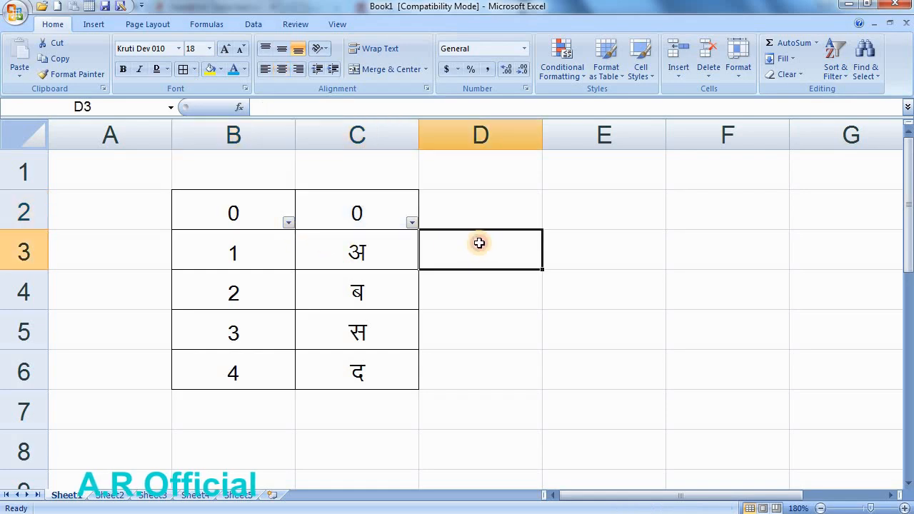
Step: Sort the table by column B from smallest to largest
{"action": "left_click", "coordinate": [288, 222]}
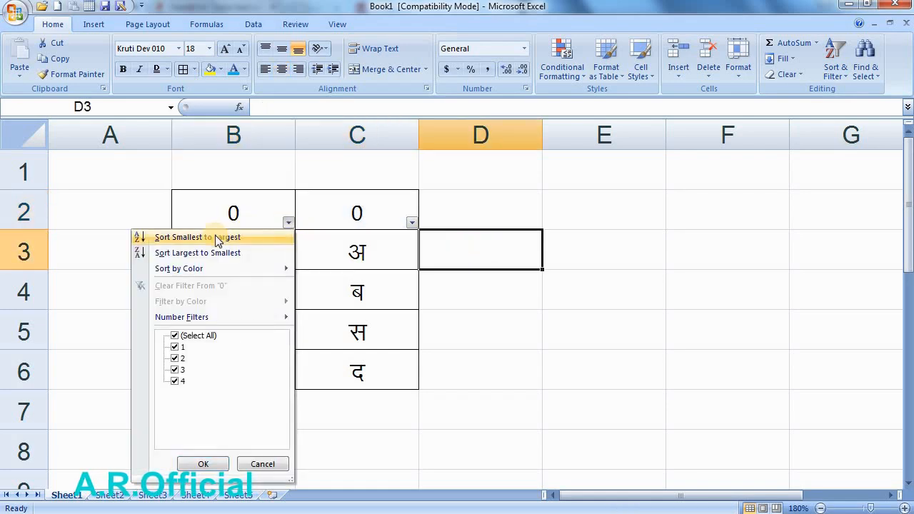
{"action": "mouse_move", "coordinate": [218, 275]}
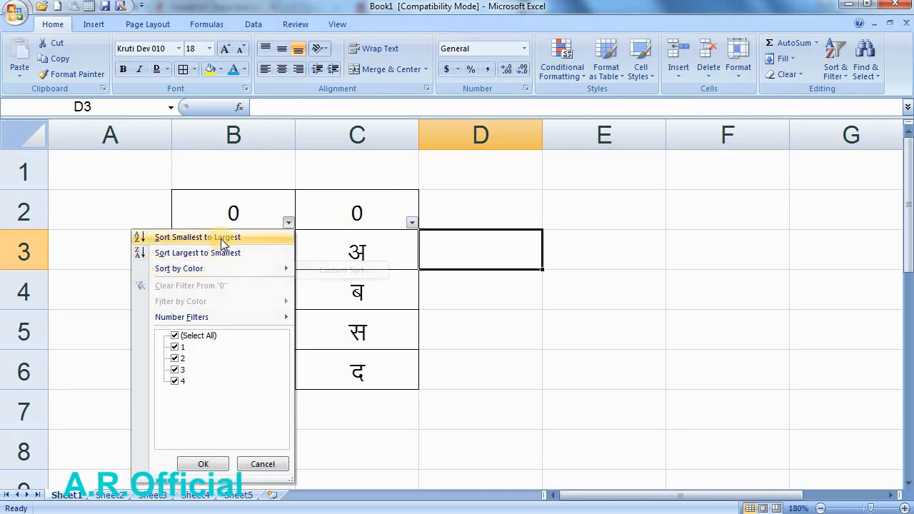
{"action": "left_click", "coordinate": [220, 238]}
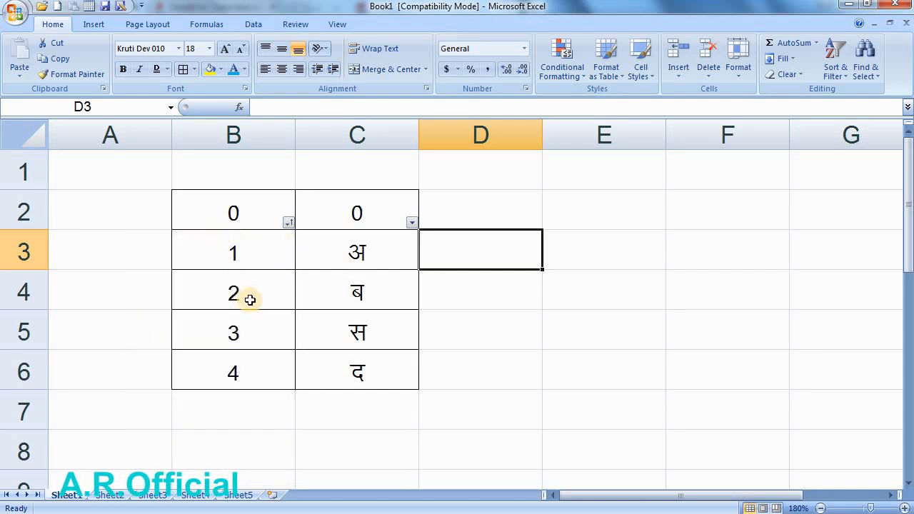
Step: Sort the table by column B from largest to smallest
{"action": "left_click", "coordinate": [289, 223]}
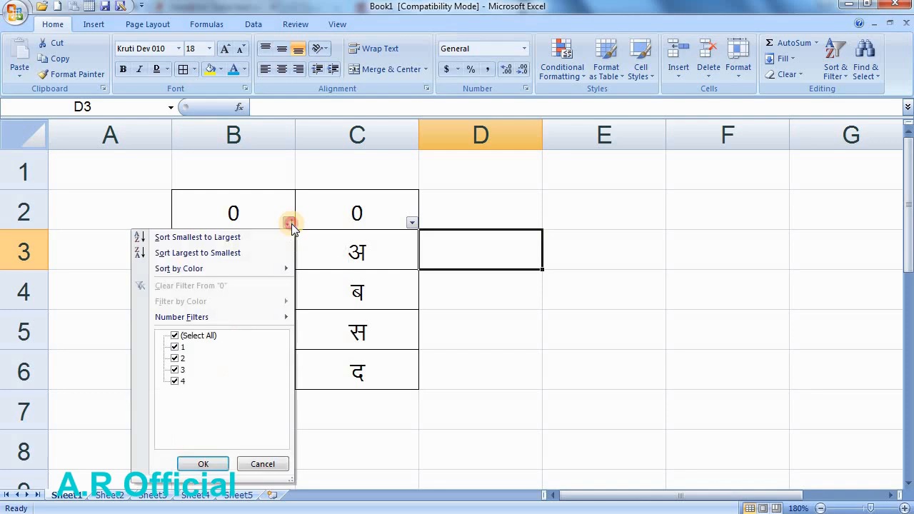
{"action": "left_click", "coordinate": [227, 255]}
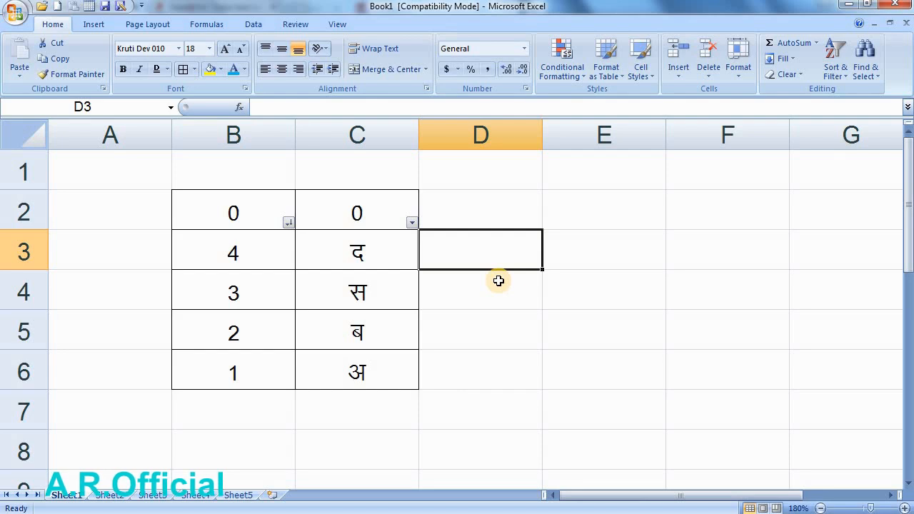
{"action": "left_click", "coordinate": [289, 222]}
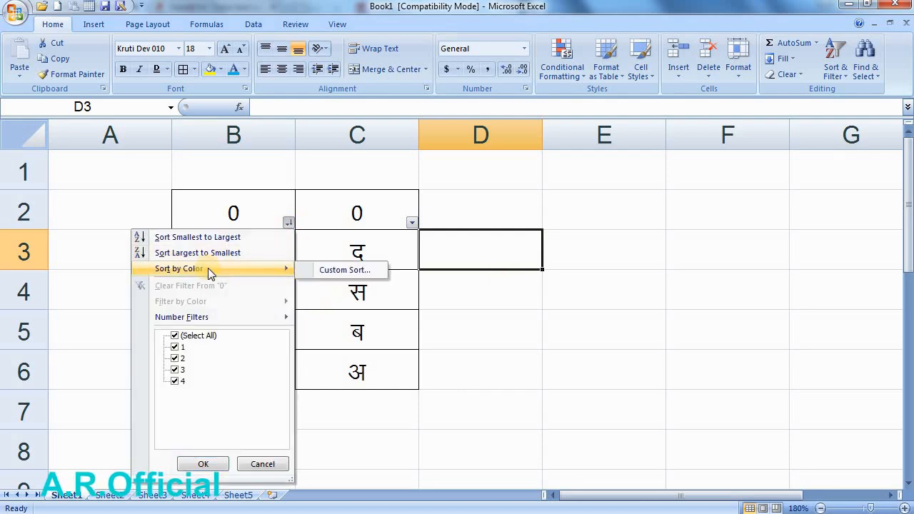
{"action": "left_click", "coordinate": [561, 362]}
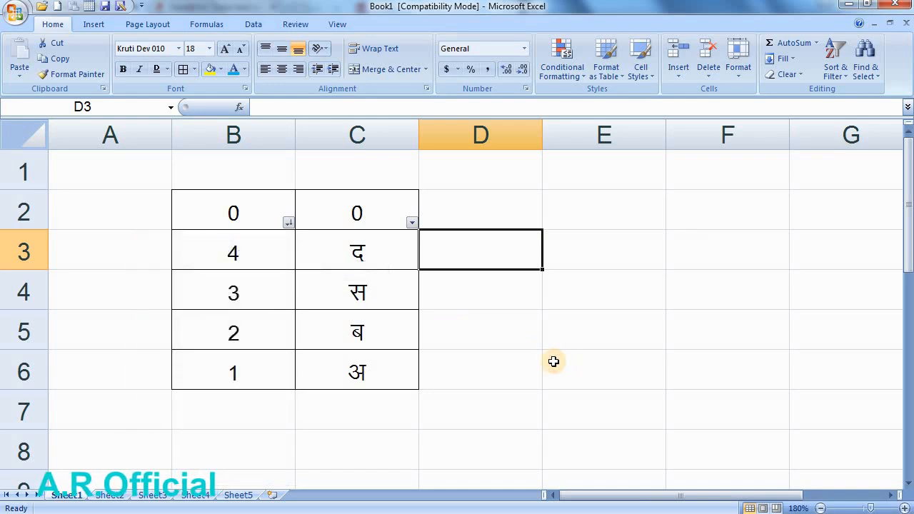
Step: Fill cell B5 with yellow and cell B6 with blue
{"action": "left_click", "coordinate": [266, 323]}
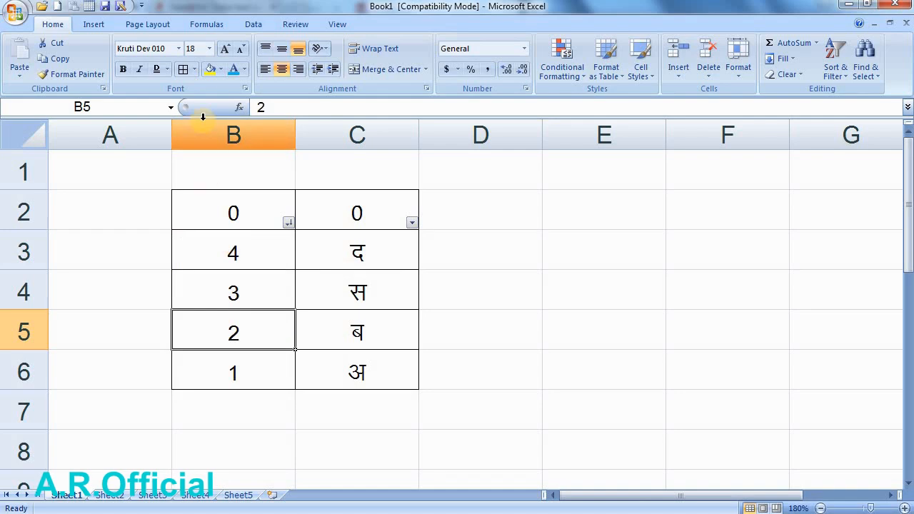
{"action": "left_click", "coordinate": [208, 68]}
{"action": "left_click", "coordinate": [245, 378]}
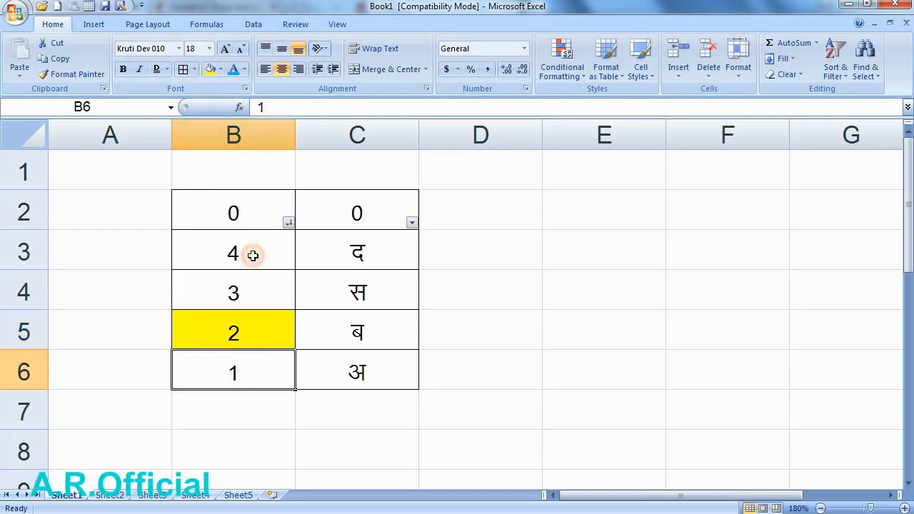
{"action": "left_click", "coordinate": [220, 69]}
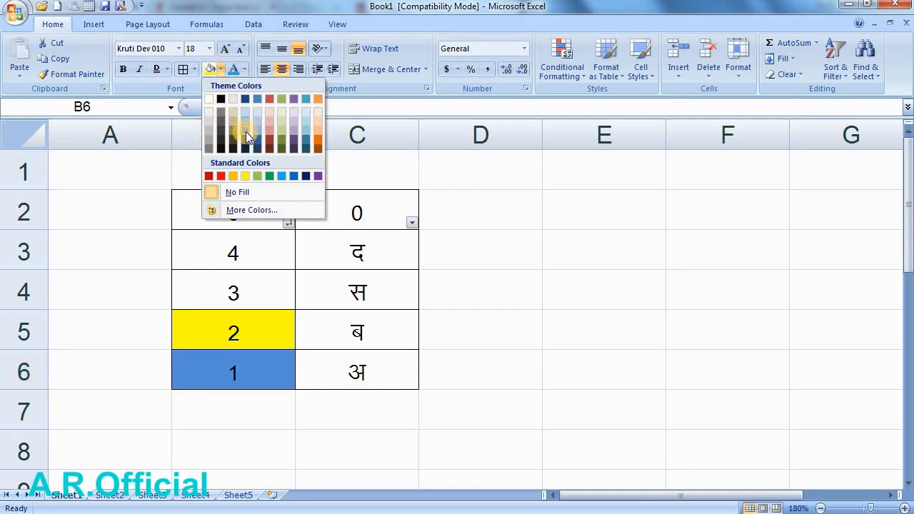
{"action": "left_click", "coordinate": [245, 129]}
Step: Fill cell B4 with green and cell B3 with yellow
{"action": "left_click", "coordinate": [247, 286]}
{"action": "left_click", "coordinate": [220, 69]}
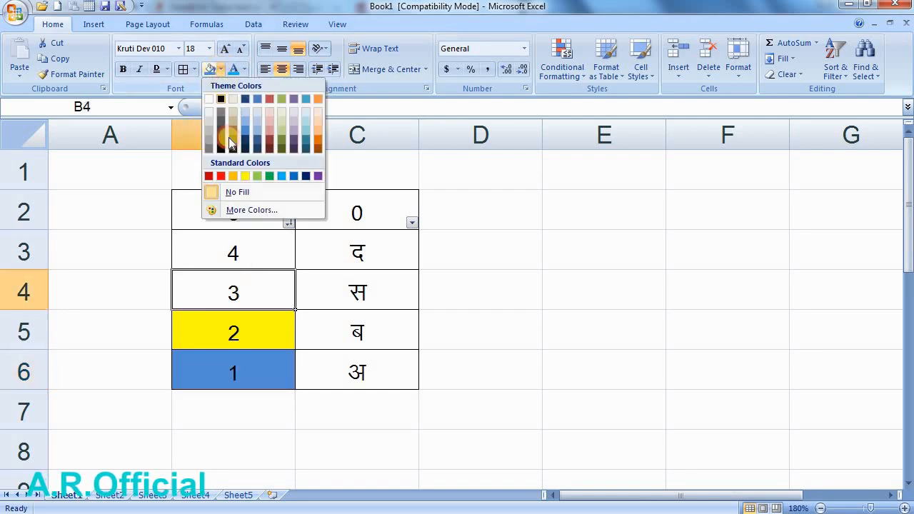
{"action": "left_click", "coordinate": [270, 177]}
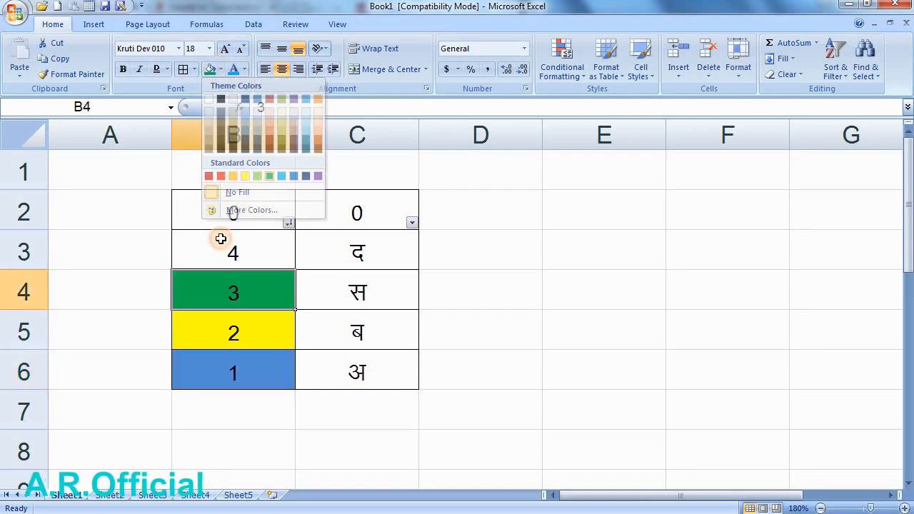
{"action": "left_click", "coordinate": [218, 237]}
{"action": "left_click", "coordinate": [220, 70]}
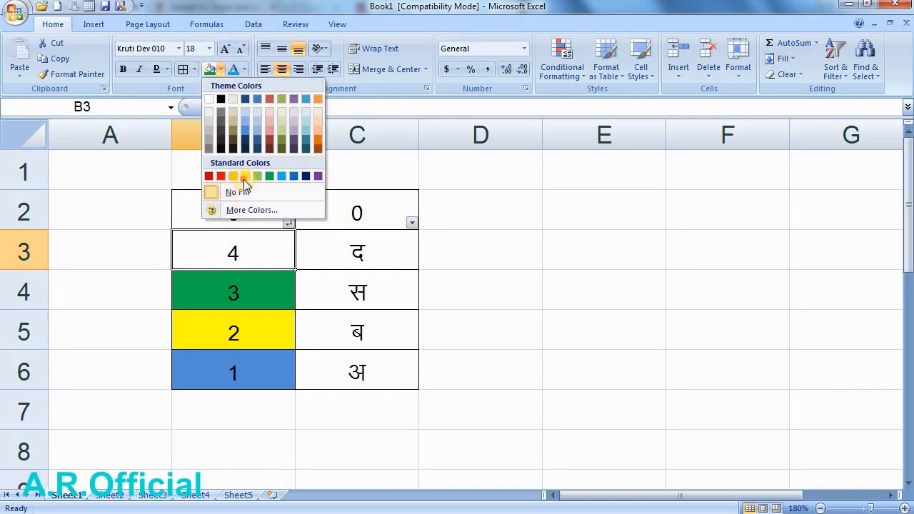
{"action": "left_click", "coordinate": [360, 225]}
{"action": "left_click", "coordinate": [219, 69]}
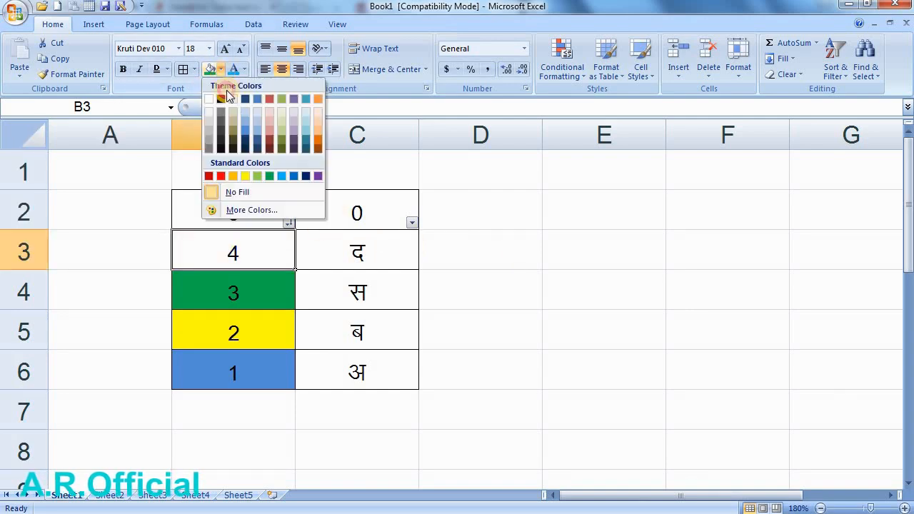
{"action": "left_click", "coordinate": [246, 176]}
{"action": "left_click", "coordinate": [553, 251]}
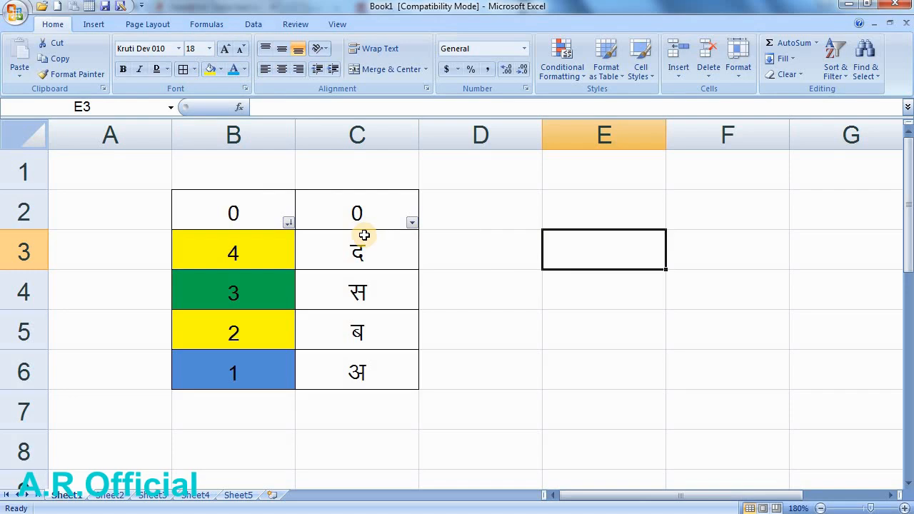
Step: Sort column B by cell color, first with yellow on top and again with green on top
{"action": "left_click", "coordinate": [289, 224]}
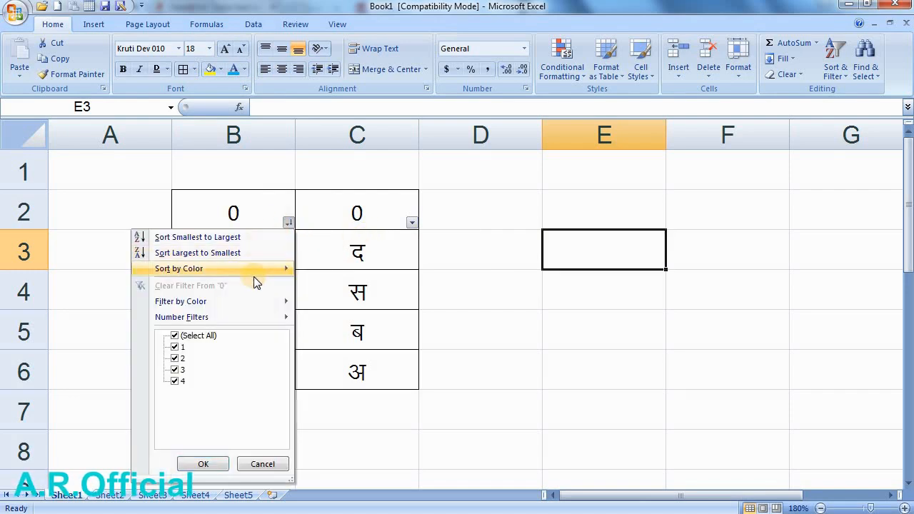
{"action": "mouse_move", "coordinate": [253, 270]}
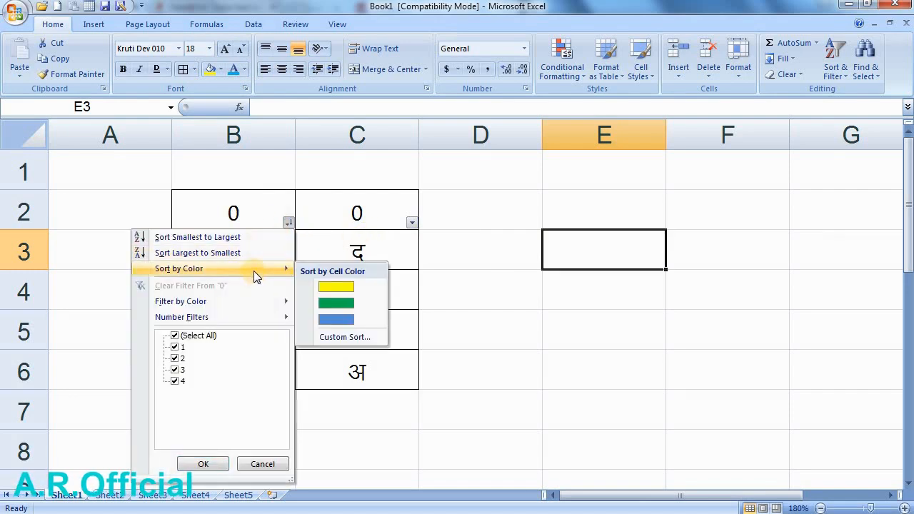
{"action": "left_click", "coordinate": [343, 287]}
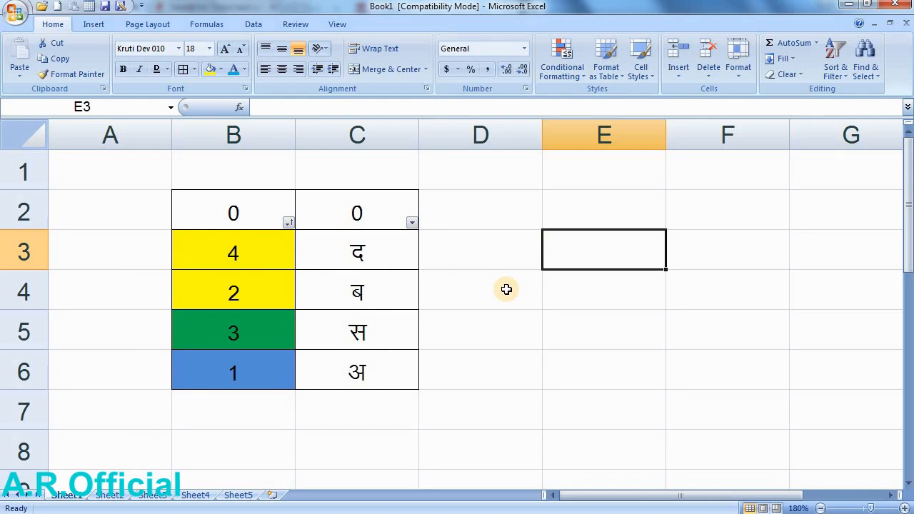
{"action": "left_click", "coordinate": [289, 222]}
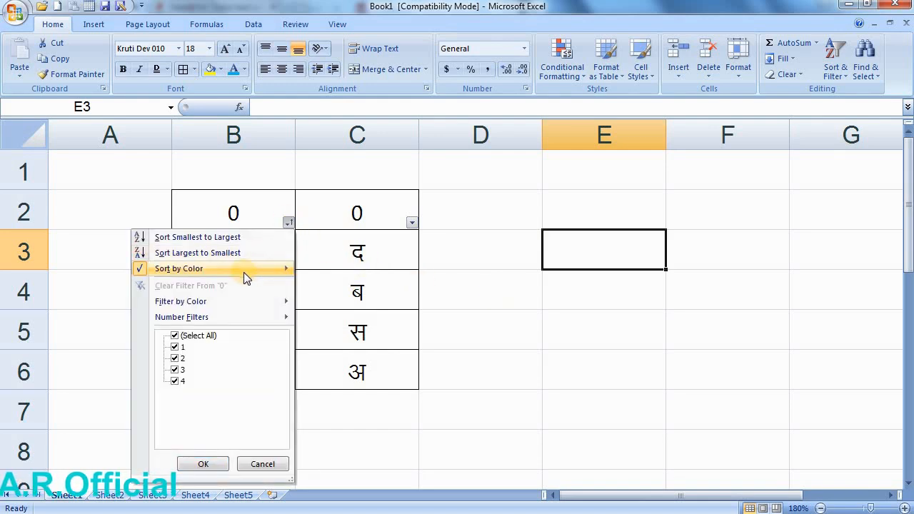
{"action": "left_click", "coordinate": [335, 304]}
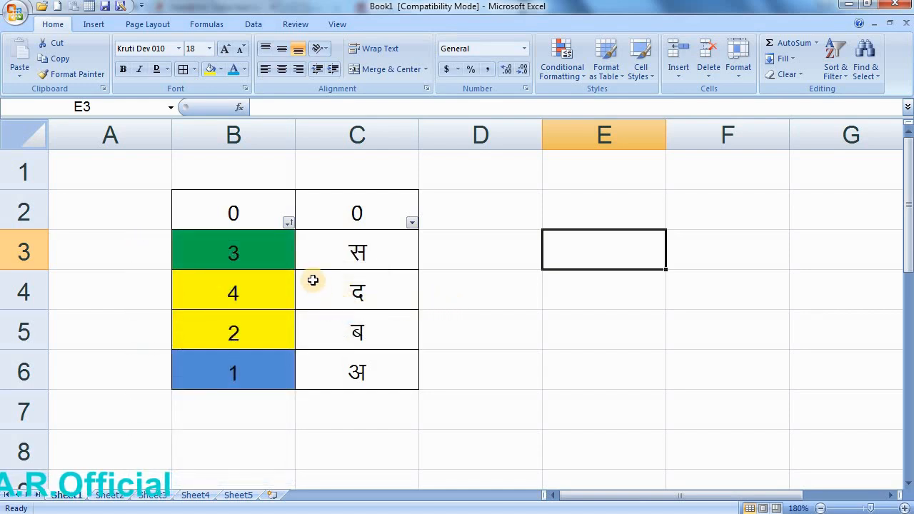
Step: Sort column B by cell color with the blue cell on top
{"action": "left_click", "coordinate": [288, 222]}
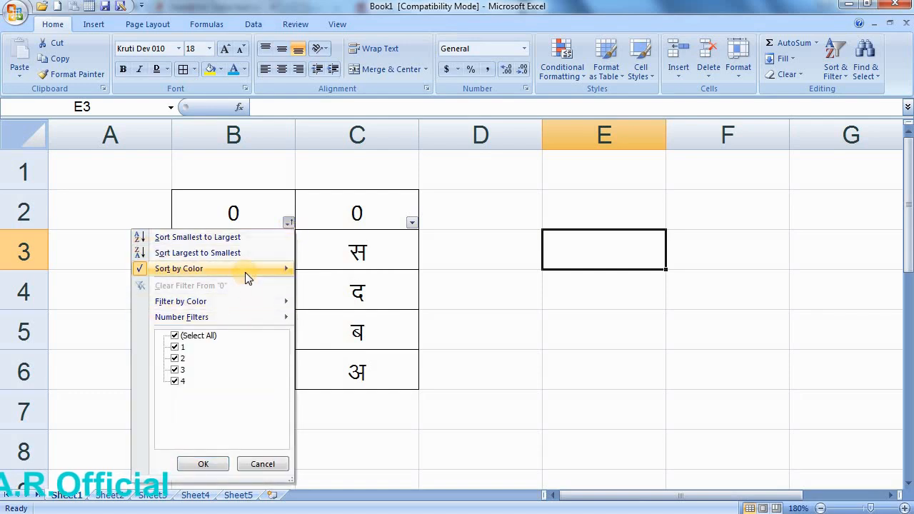
{"action": "mouse_move", "coordinate": [247, 269]}
{"action": "left_click", "coordinate": [329, 319]}
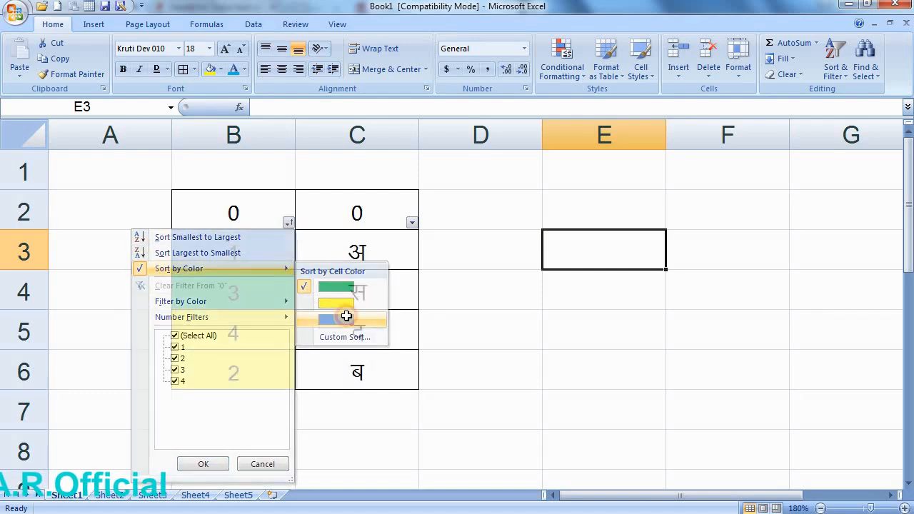
{"action": "left_click", "coordinate": [504, 323]}
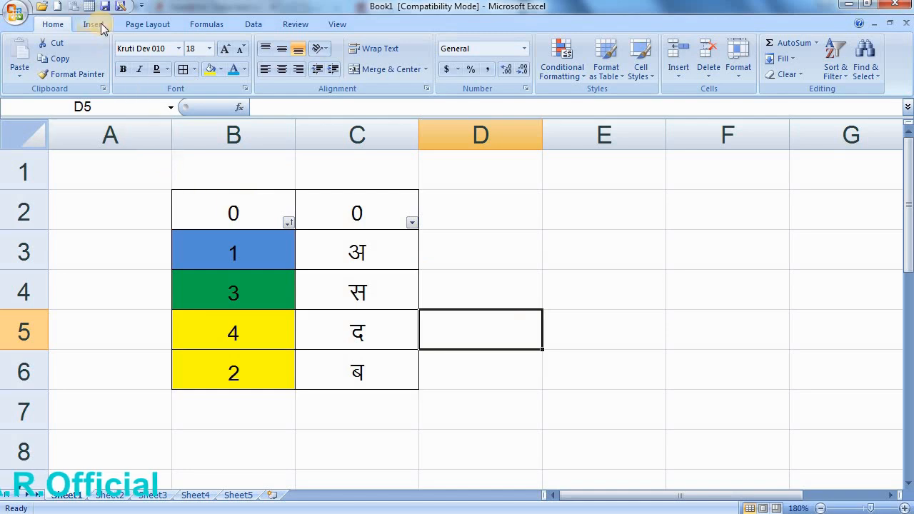
Step: Review the page margin presets and orientation choices, and set the paper size to A4
{"action": "left_click", "coordinate": [142, 27]}
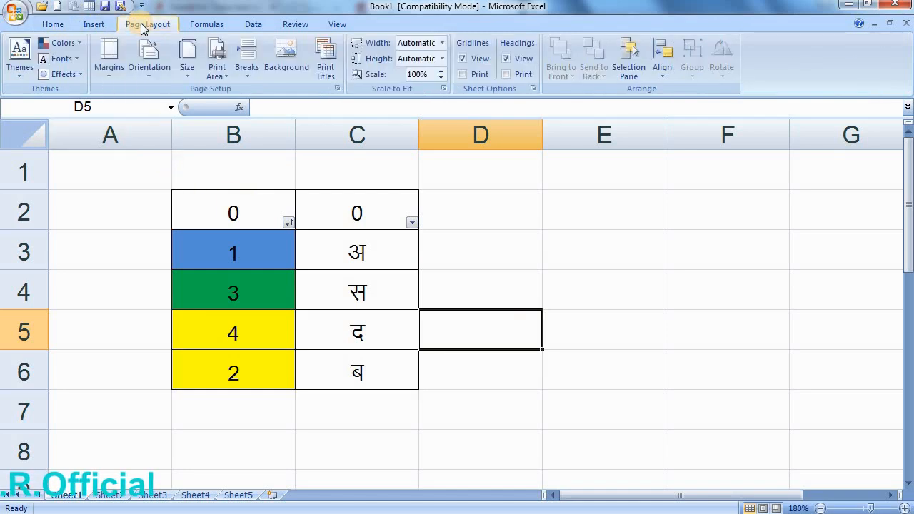
{"action": "left_click", "coordinate": [115, 72]}
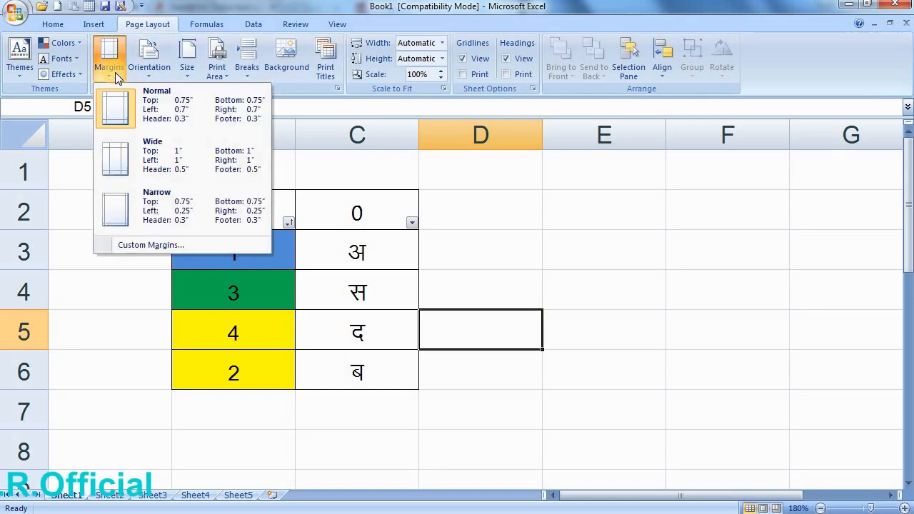
{"action": "left_click", "coordinate": [152, 70]}
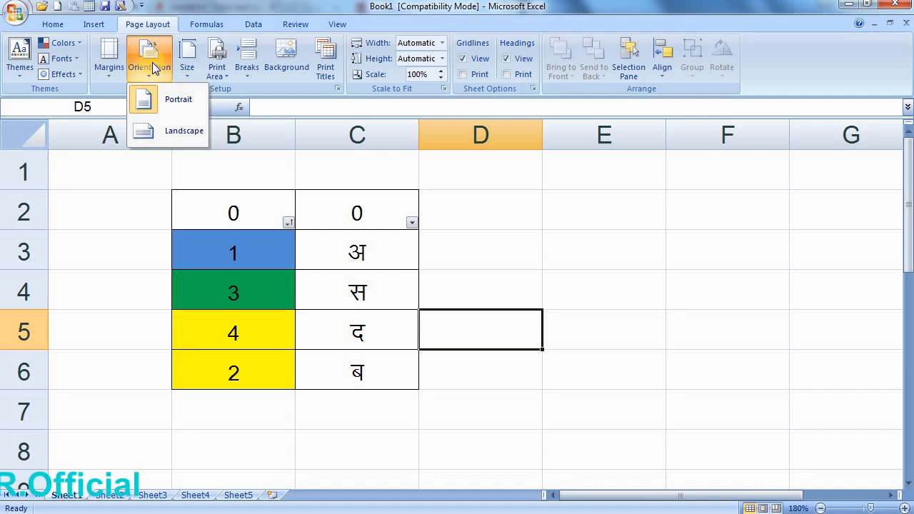
{"action": "left_click", "coordinate": [172, 191]}
{"action": "left_click", "coordinate": [186, 74]}
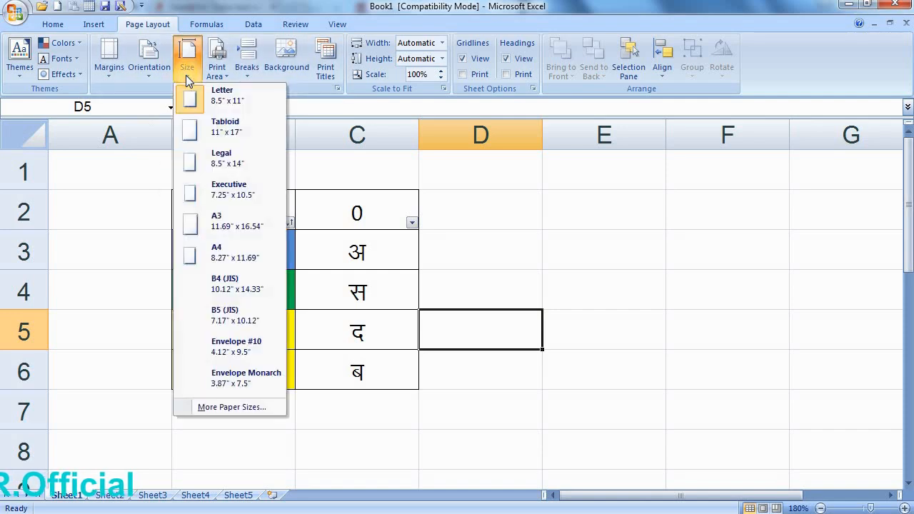
{"action": "left_click", "coordinate": [216, 255]}
{"action": "left_click", "coordinate": [364, 247]}
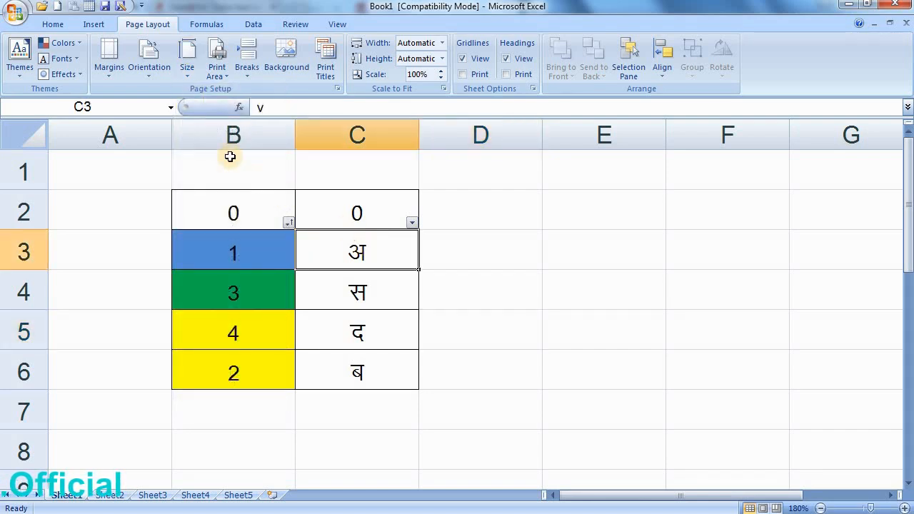
Step: Look over the print area options, preview the printed sheet with the table enlarged, and close the preview
{"action": "left_click", "coordinate": [222, 74]}
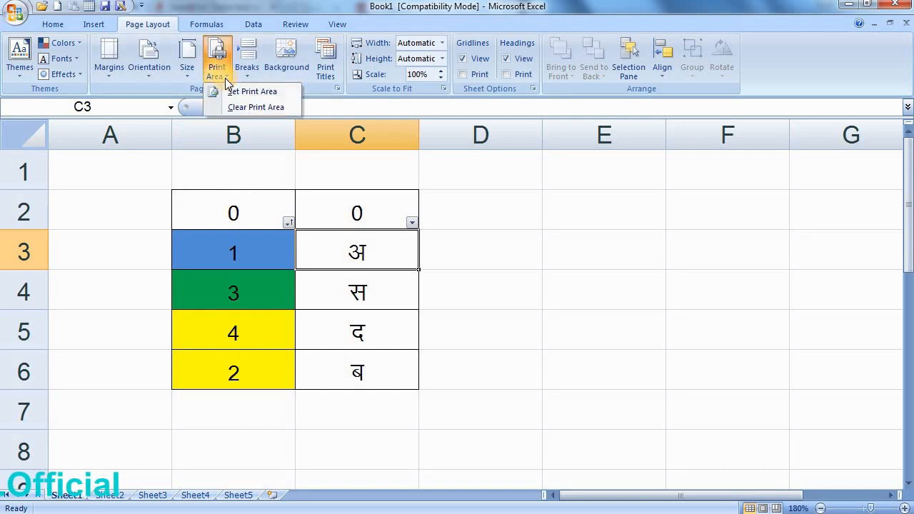
{"action": "left_click", "coordinate": [467, 244]}
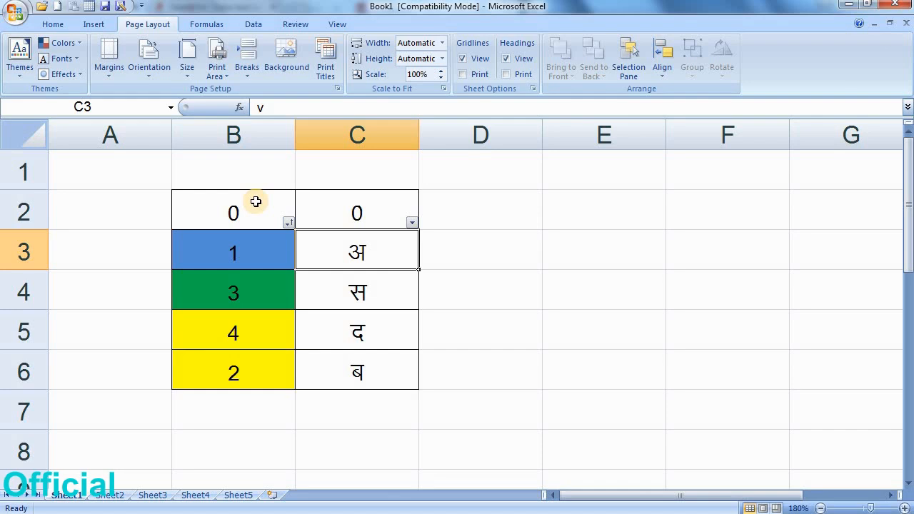
{"action": "left_click", "coordinate": [227, 203]}
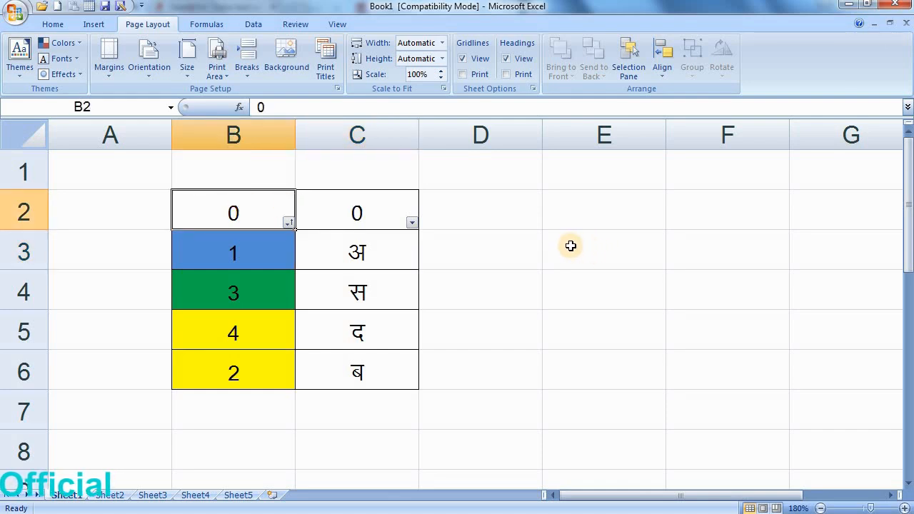
{"action": "key", "text": "ctrl+F2"}
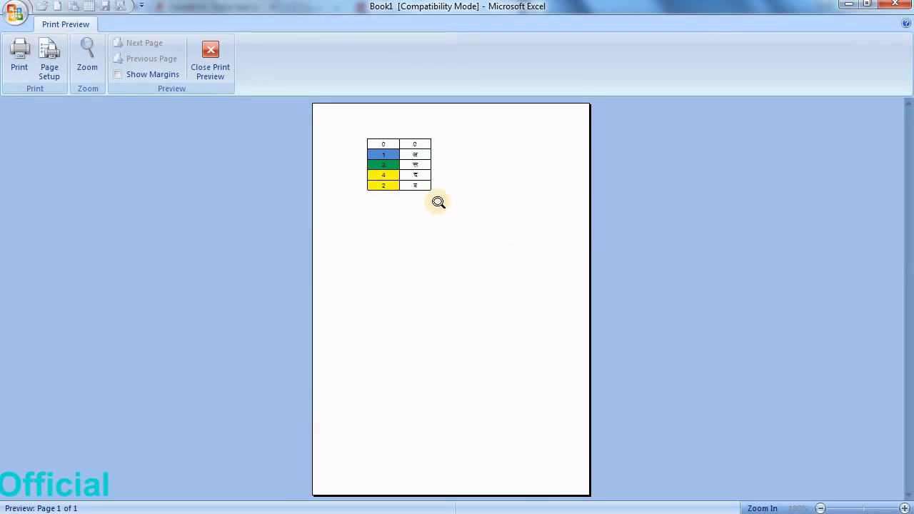
{"action": "left_click", "coordinate": [419, 170]}
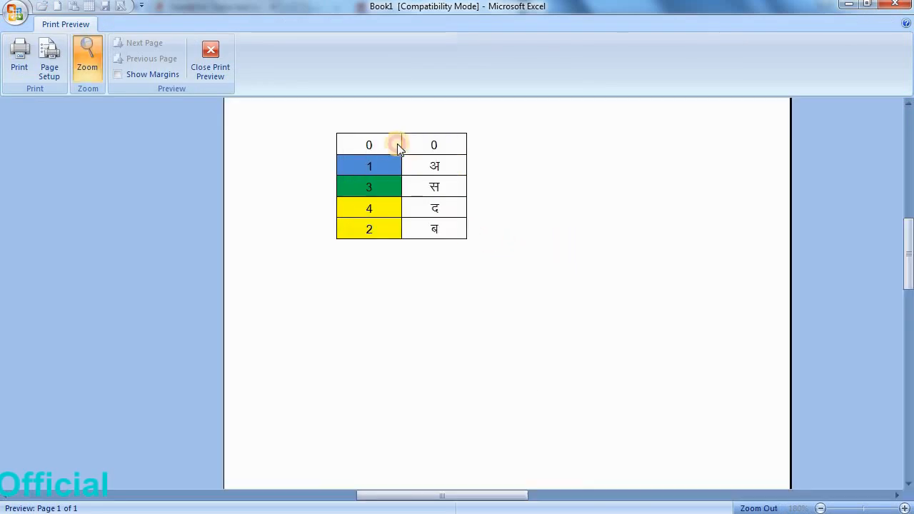
{"action": "left_click", "coordinate": [216, 61]}
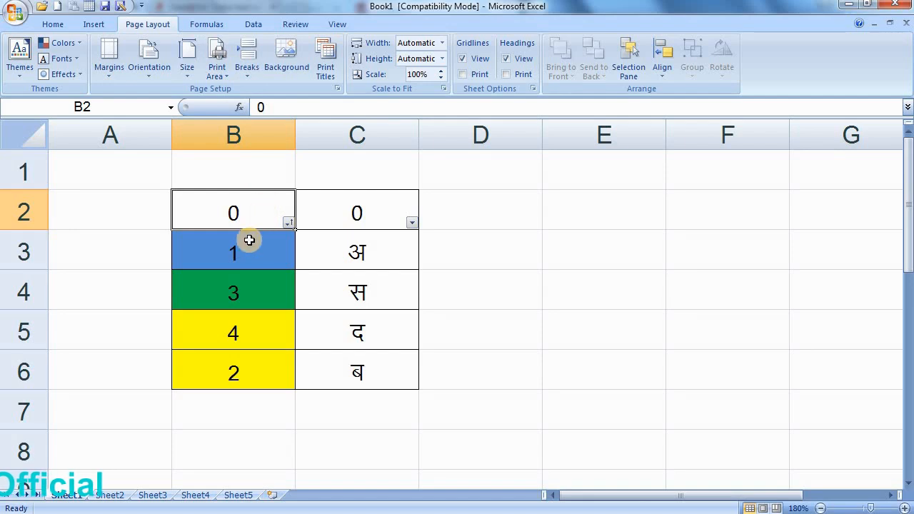
Step: Set cells B3:B6 as the print area
{"action": "left_click_drag", "start_coordinate": [249, 240], "coordinate": [250, 364]}
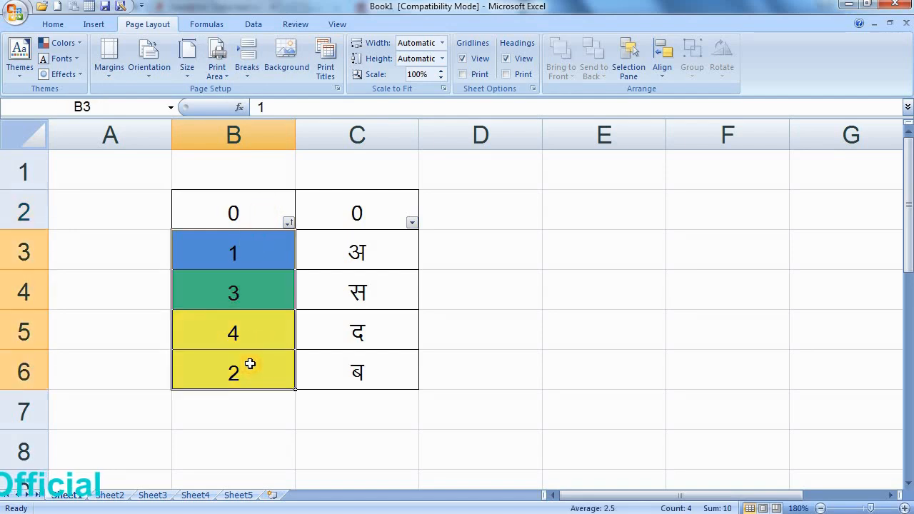
{"action": "left_click", "coordinate": [228, 77]}
{"action": "left_click", "coordinate": [234, 93]}
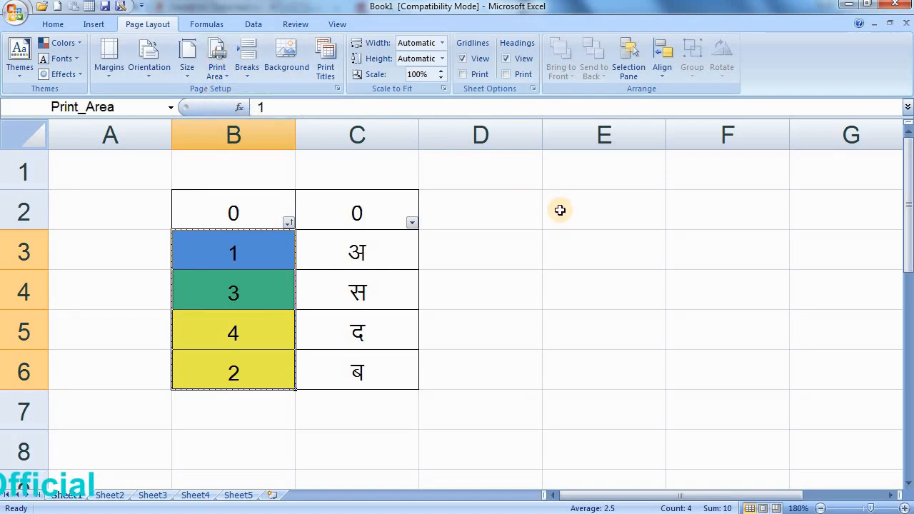
Step: Preview how the restricted print area prints, enlarge the page, and return to the worksheet
{"action": "key", "text": "ctrl+F2"}
{"action": "left_click", "coordinate": [364, 194]}
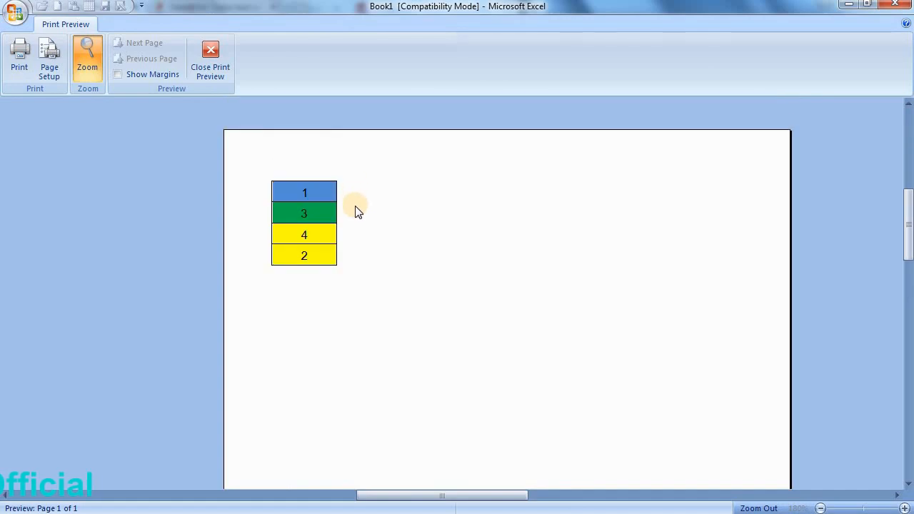
{"action": "left_click", "coordinate": [355, 209]}
{"action": "left_click", "coordinate": [354, 210]}
{"action": "scroll", "coordinate": [249, 146], "scroll_direction": "up", "scroll_amount": 3}
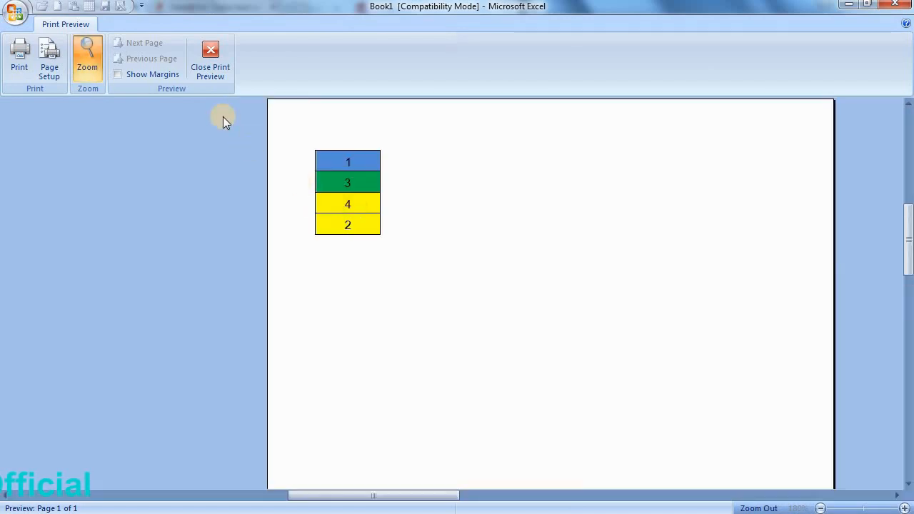
{"action": "left_click", "coordinate": [208, 72]}
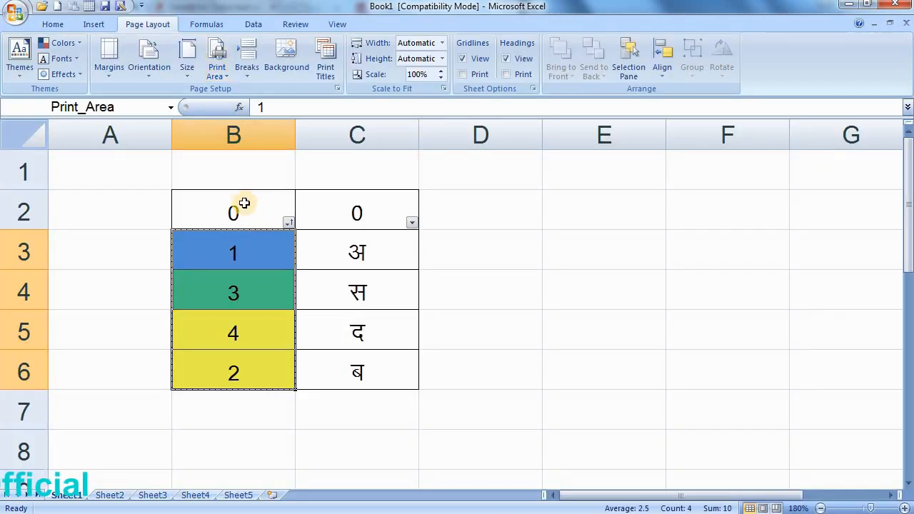
Step: Clear the print area and deselect the column B cells
{"action": "left_click", "coordinate": [216, 70]}
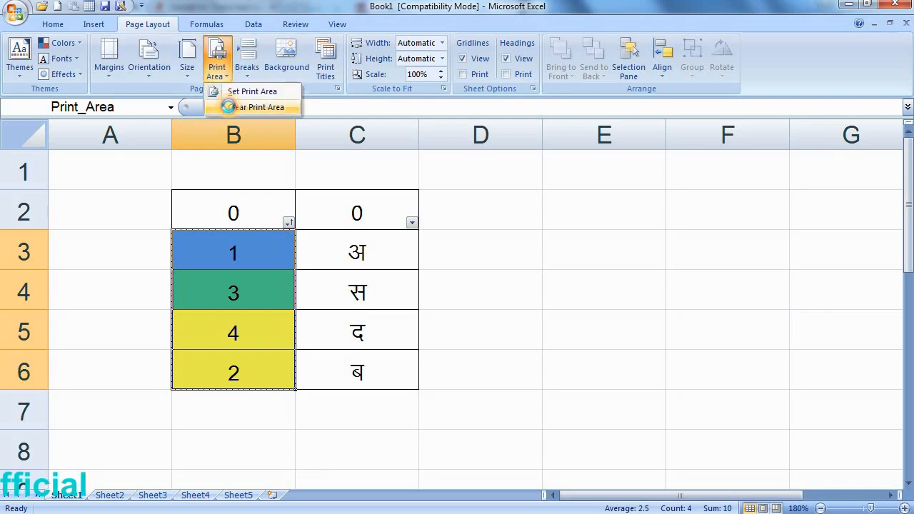
{"action": "left_click", "coordinate": [232, 107]}
{"action": "left_click", "coordinate": [612, 266]}
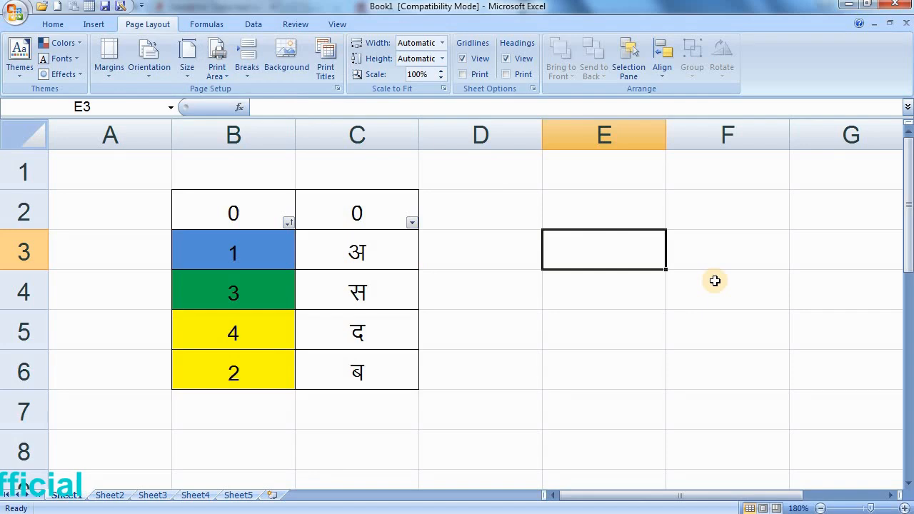
Step: Insert a page break above row 4
{"action": "left_click", "coordinate": [249, 81]}
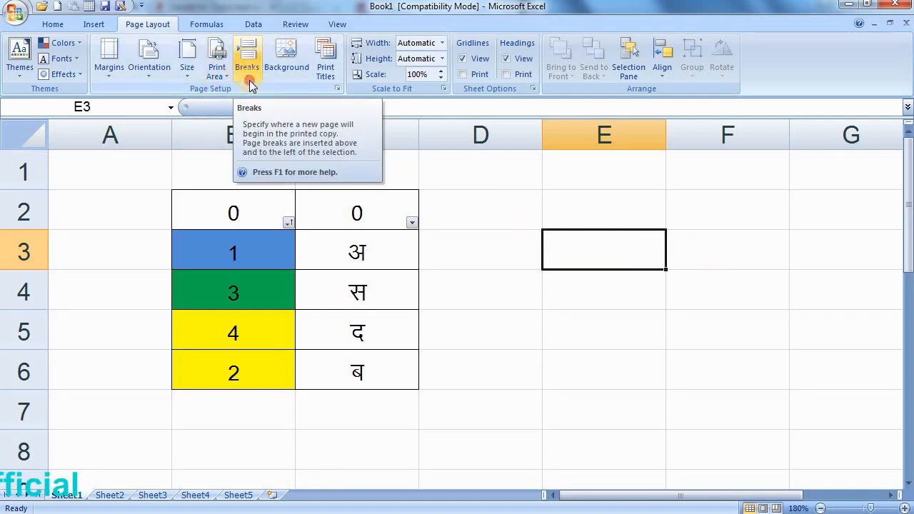
{"action": "left_click", "coordinate": [599, 308]}
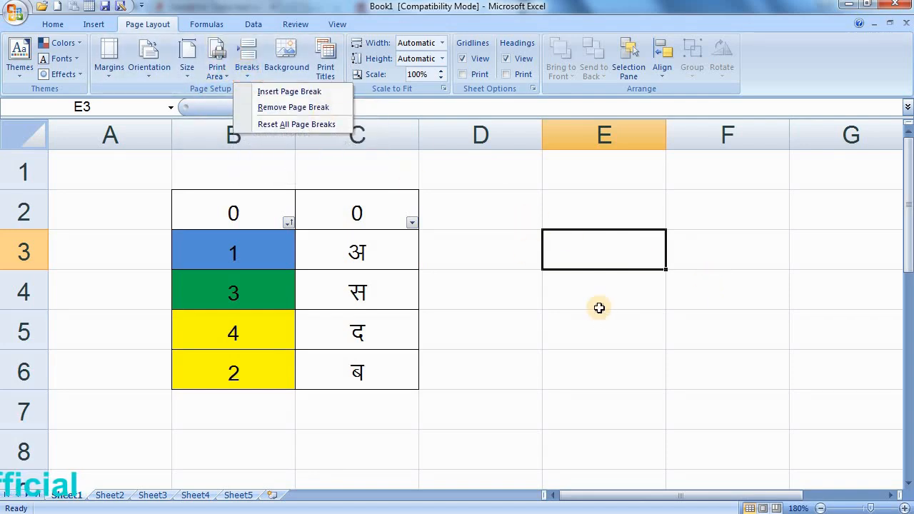
{"action": "left_click", "coordinate": [286, 283]}
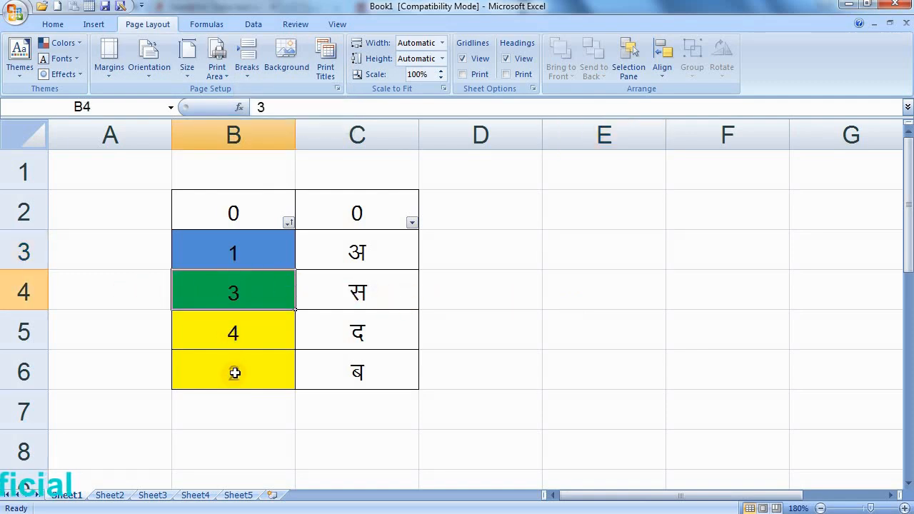
{"action": "left_click", "coordinate": [34, 287]}
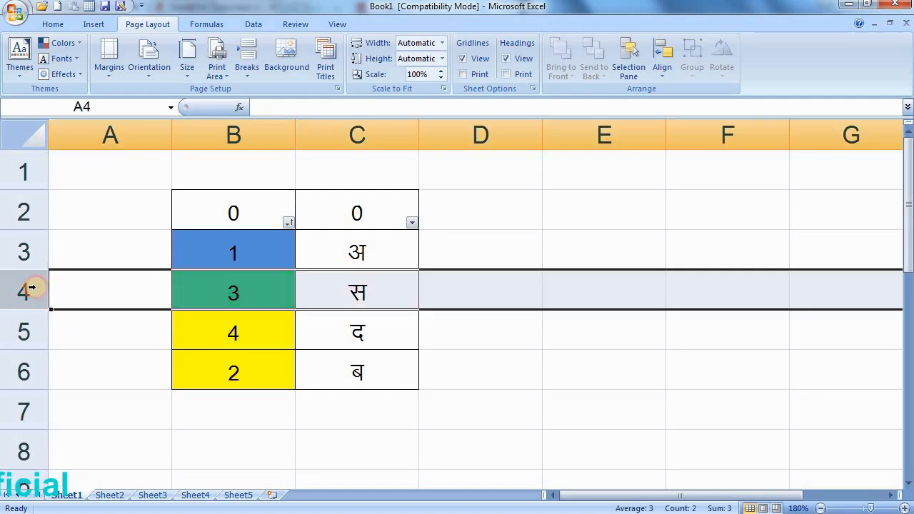
{"action": "left_click", "coordinate": [249, 73]}
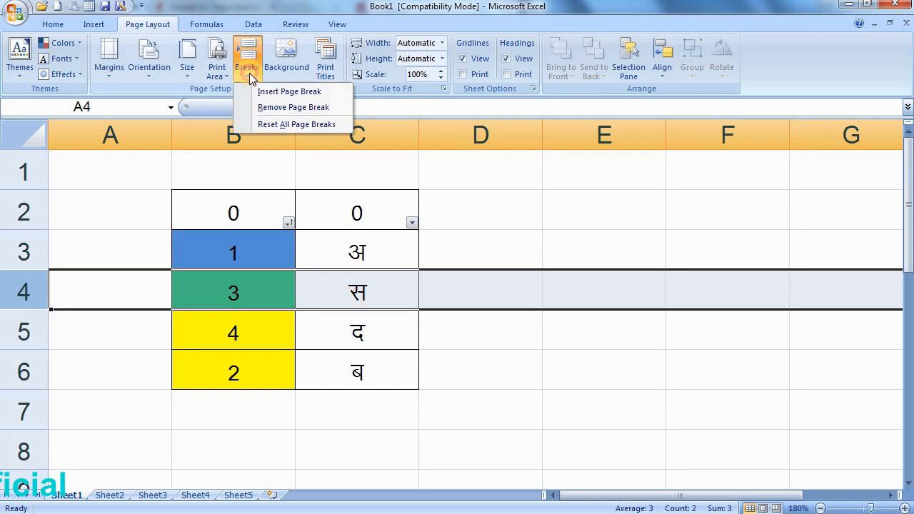
{"action": "left_click", "coordinate": [261, 95]}
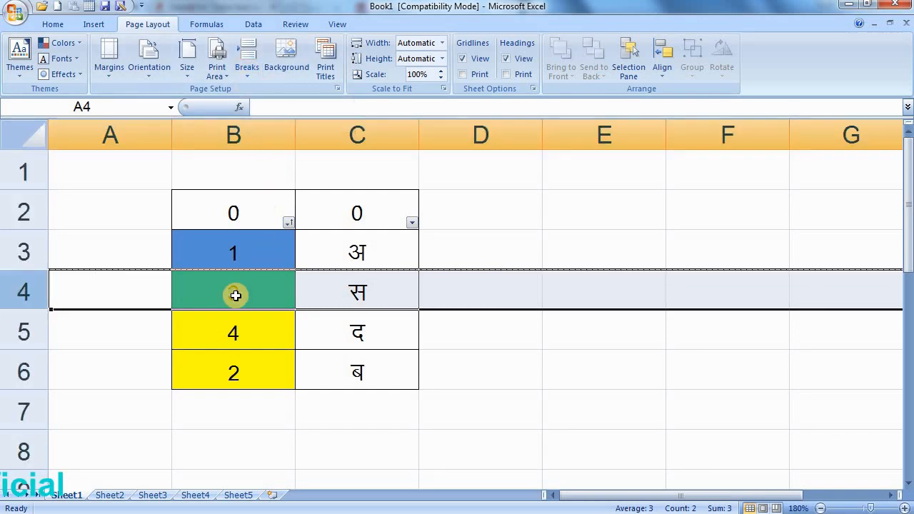
Step: Insert page breaks above row 5 and above row 6
{"action": "left_click", "coordinate": [23, 331]}
{"action": "left_click", "coordinate": [249, 74]}
{"action": "left_click", "coordinate": [289, 90]}
{"action": "left_click", "coordinate": [32, 357]}
{"action": "left_click", "coordinate": [246, 67]}
{"action": "left_click", "coordinate": [289, 90]}
{"action": "left_click", "coordinate": [225, 409]}
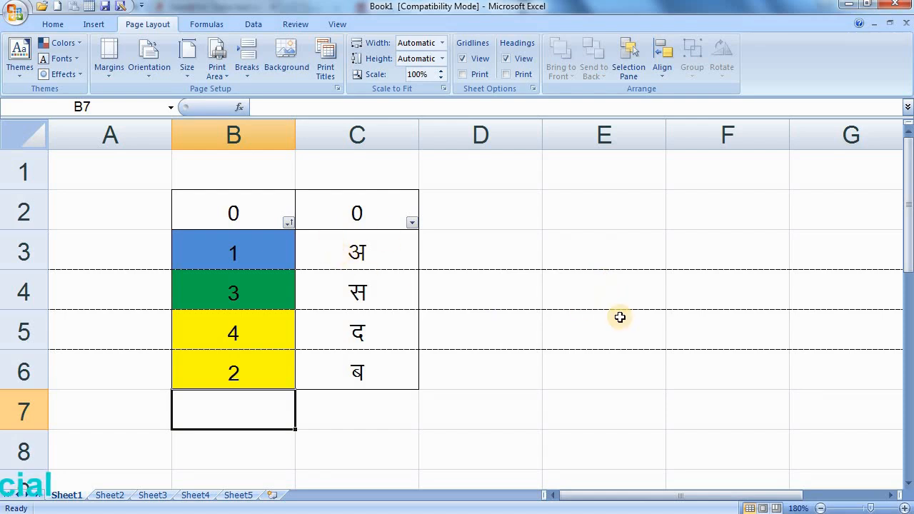
{"action": "left_click", "coordinate": [564, 304]}
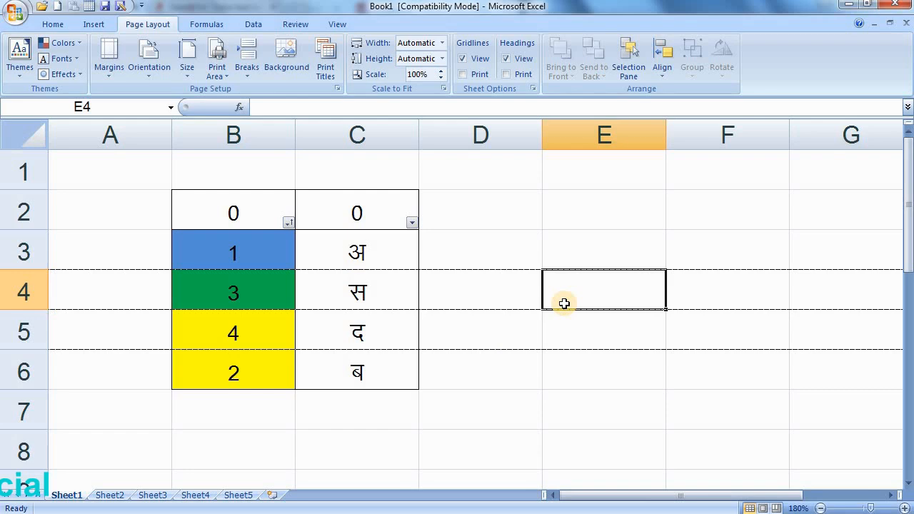
Step: Preview the first three printed pages to check how the page breaks split the table, and close the preview
{"action": "key", "text": "ctrl+F2"}
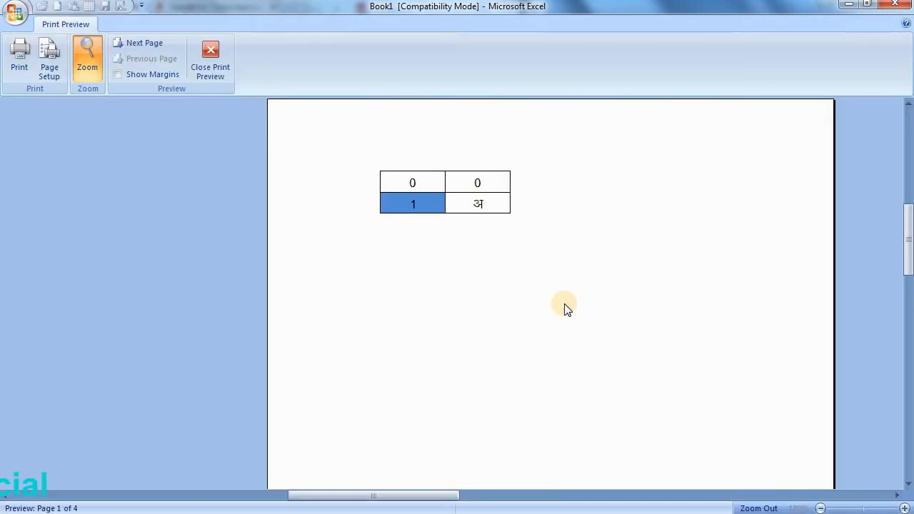
{"action": "scroll", "coordinate": [499, 300], "scroll_direction": "up", "scroll_amount": 1}
{"action": "left_click", "coordinate": [430, 289]}
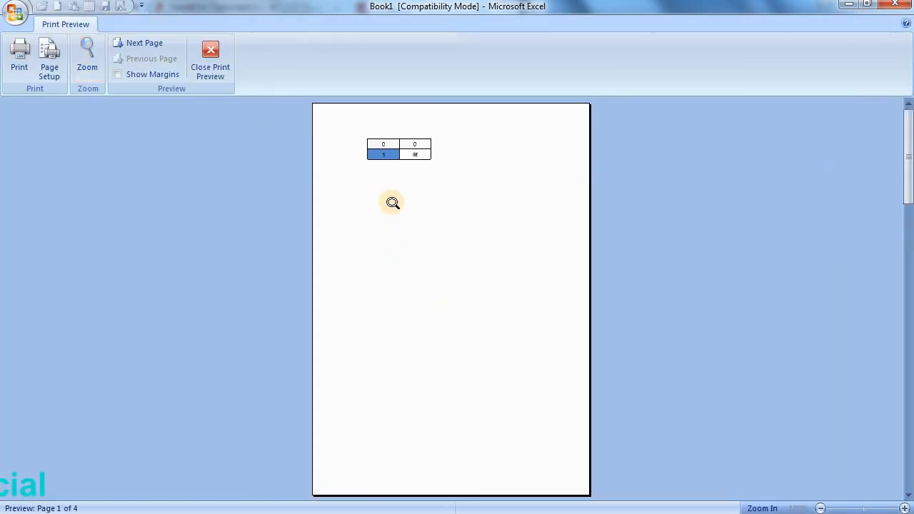
{"action": "left_click", "coordinate": [397, 157]}
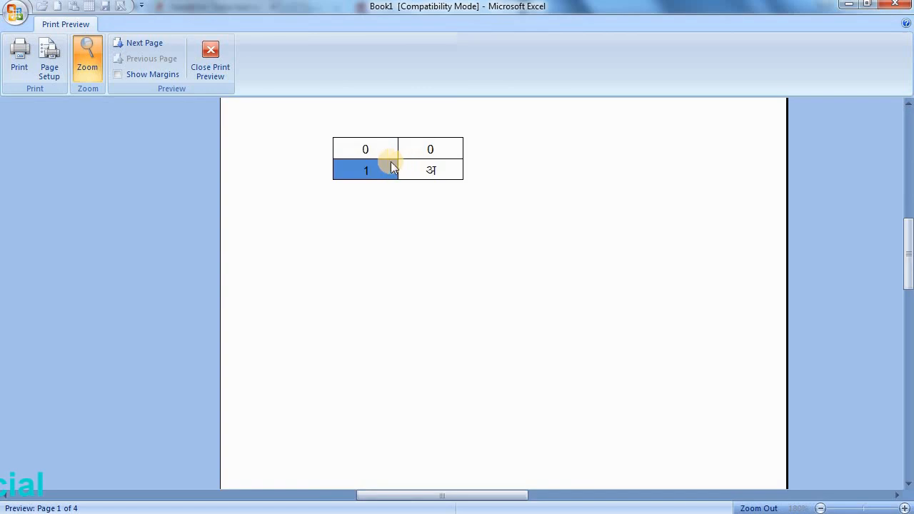
{"action": "left_click", "coordinate": [122, 42]}
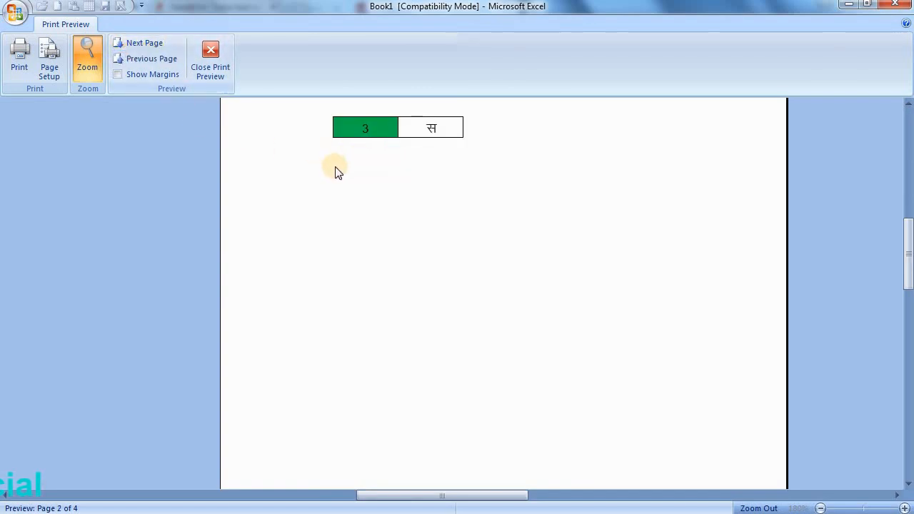
{"action": "scroll", "coordinate": [335, 172], "scroll_direction": "up", "scroll_amount": 1}
{"action": "left_click", "coordinate": [137, 45]}
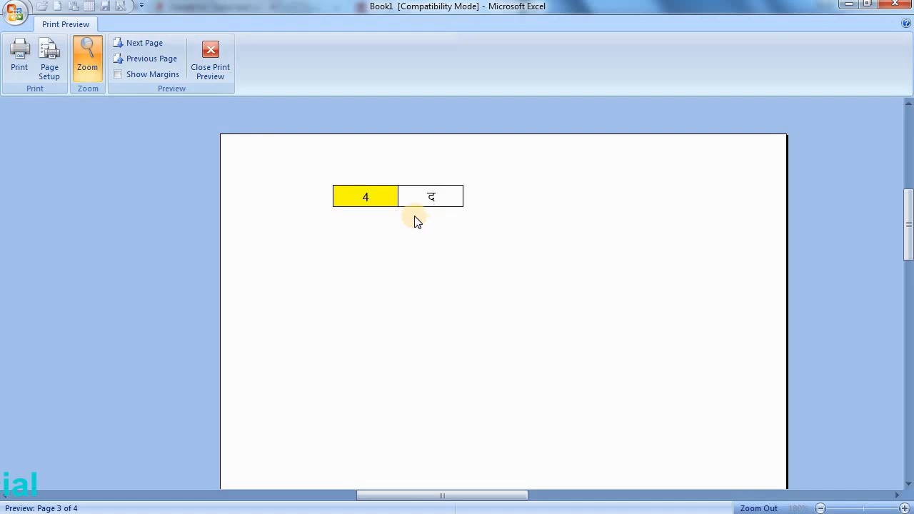
{"action": "left_click", "coordinate": [200, 60]}
{"action": "left_click", "coordinate": [536, 292]}
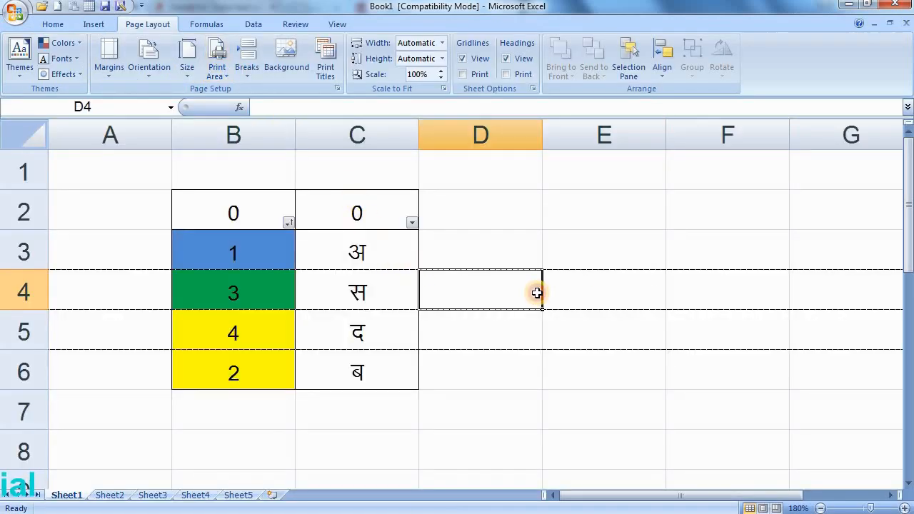
Step: Set row 2 ($2:$2) as the title row to repeat at the top of every printed page
{"action": "left_click_drag", "start_coordinate": [238, 209], "coordinate": [360, 208]}
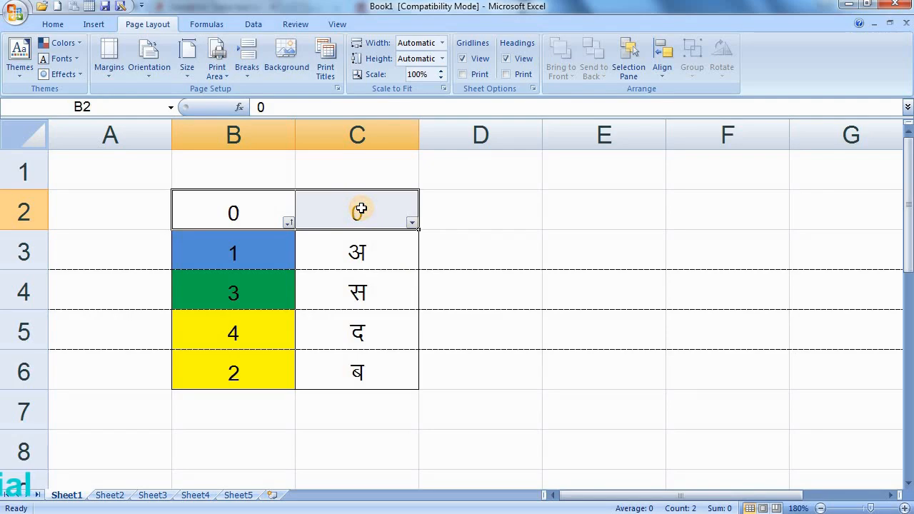
{"action": "left_click", "coordinate": [326, 72]}
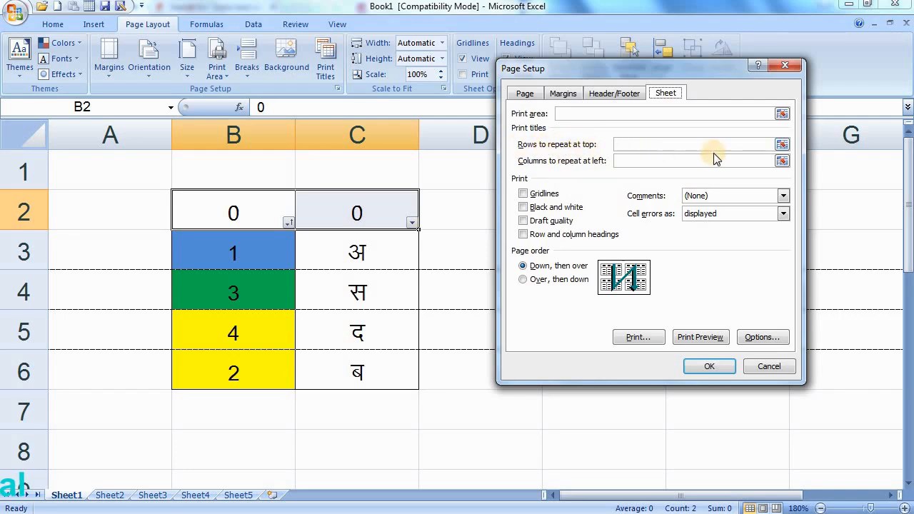
{"action": "left_click", "coordinate": [782, 145]}
{"action": "left_click", "coordinate": [31, 208]}
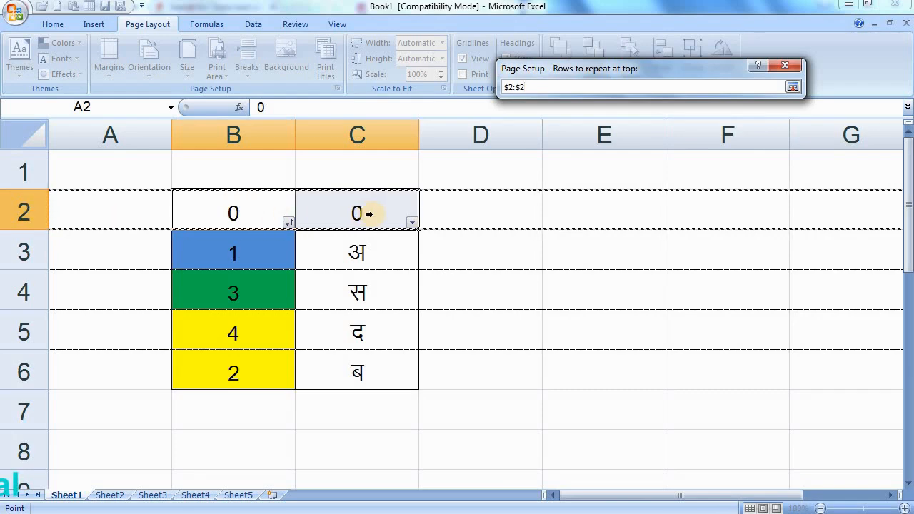
{"action": "left_click", "coordinate": [793, 91]}
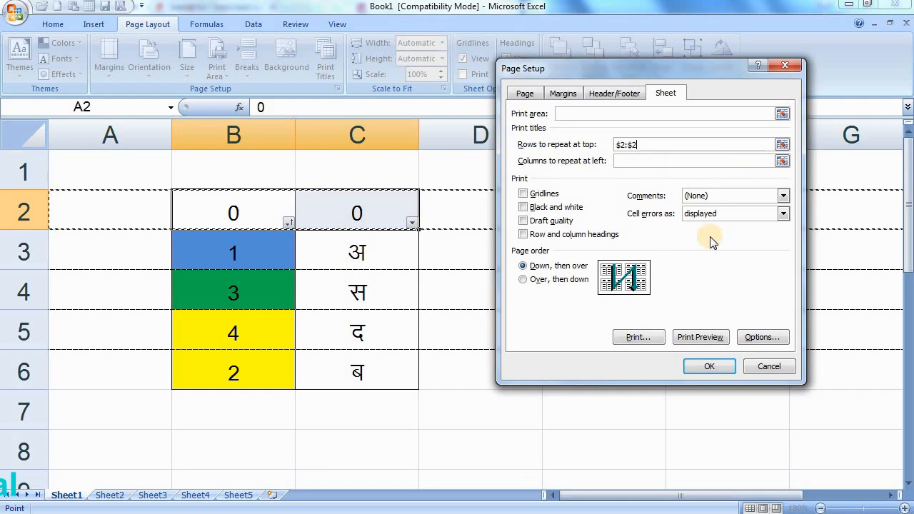
{"action": "left_click", "coordinate": [702, 367]}
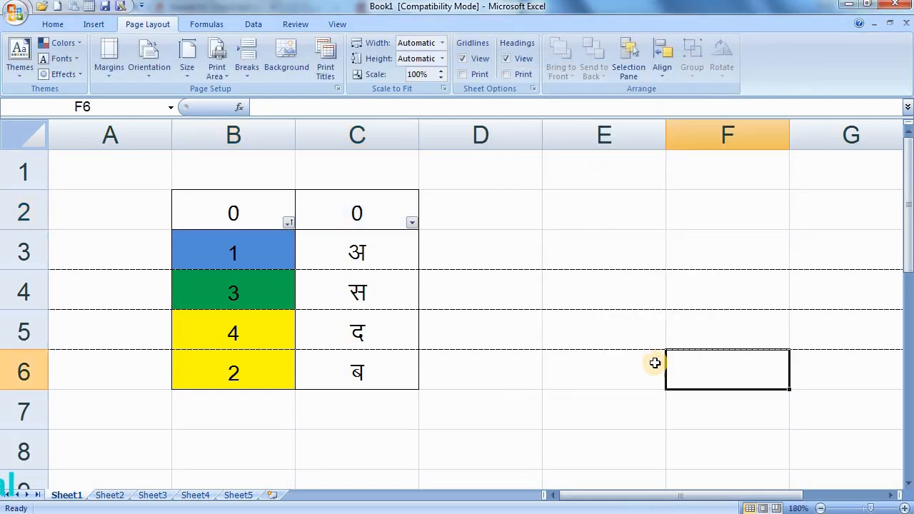
{"action": "left_click", "coordinate": [239, 250]}
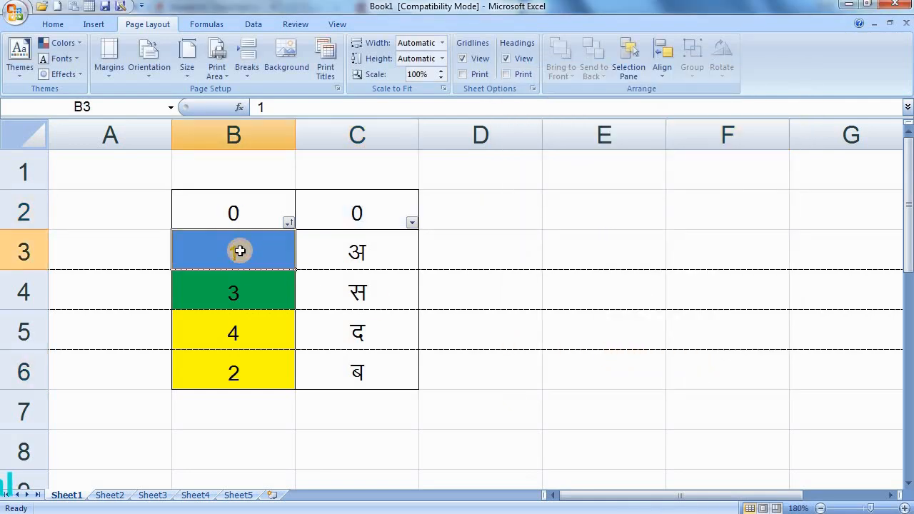
{"action": "left_click", "coordinate": [241, 290]}
{"action": "left_click", "coordinate": [238, 329]}
{"action": "left_click", "coordinate": [237, 368]}
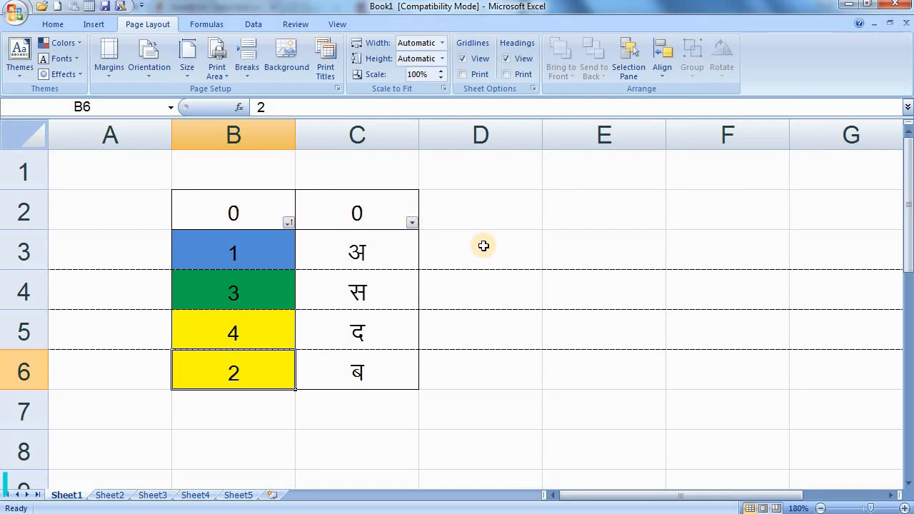
Step: Preview all the printed pages in turn to check the repeated title row, and return to the worksheet
{"action": "key", "text": "ctrl+F2"}
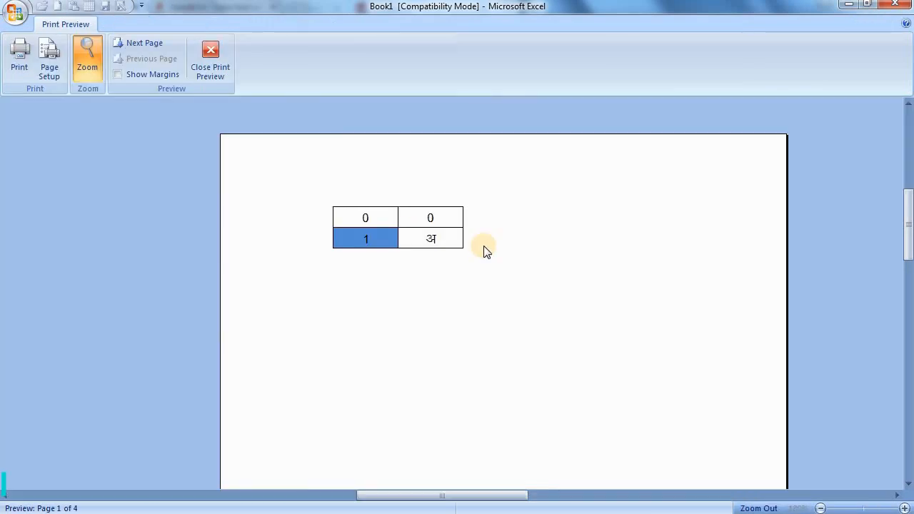
{"action": "left_click", "coordinate": [412, 255]}
{"action": "left_click", "coordinate": [414, 165]}
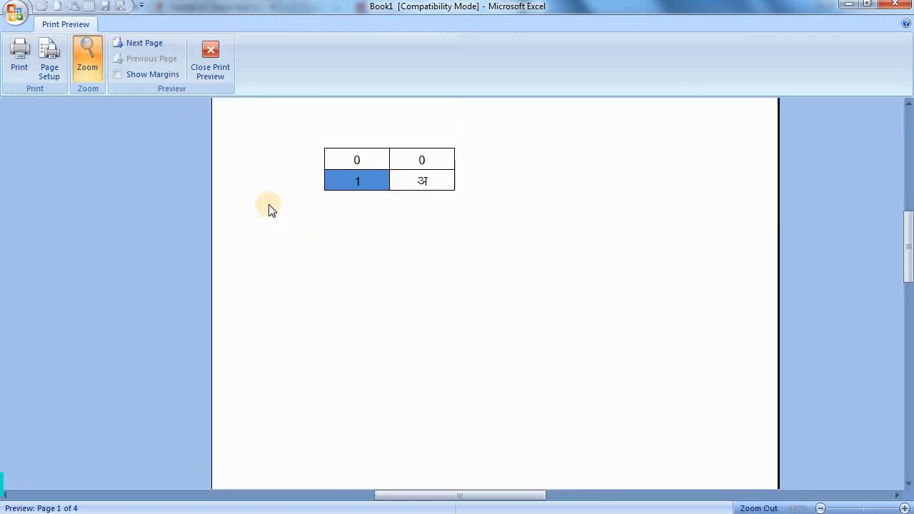
{"action": "left_click", "coordinate": [144, 44]}
{"action": "left_click", "coordinate": [145, 44]}
{"action": "left_click", "coordinate": [145, 44]}
{"action": "left_click", "coordinate": [207, 63]}
{"action": "left_click", "coordinate": [597, 292]}
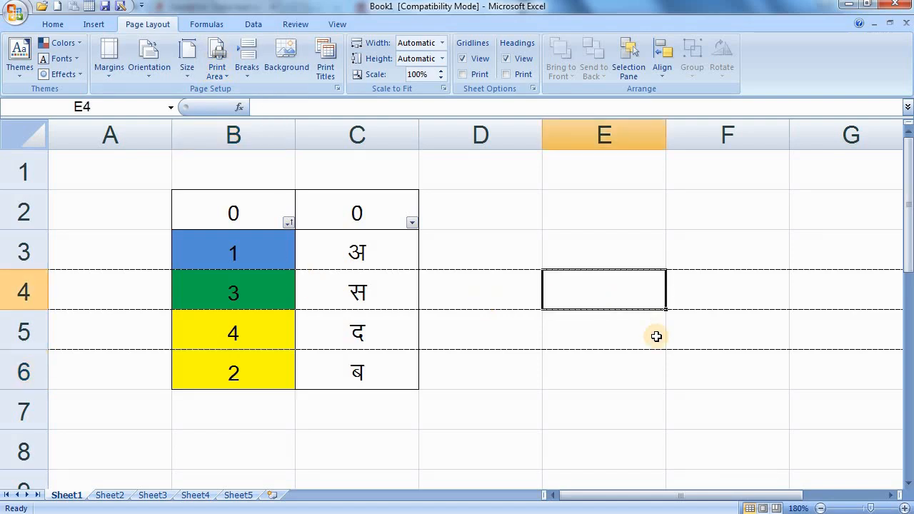